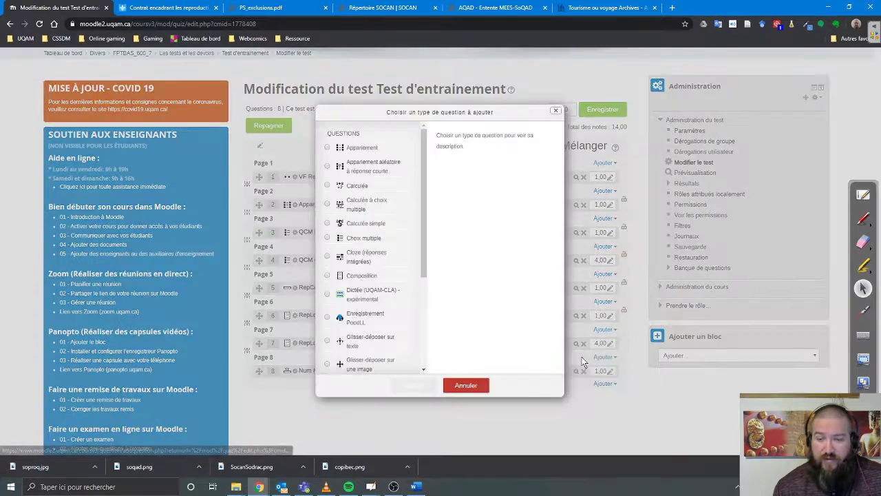
Add a new question of type "Glisser-déposer sur texte" to the test.
scroll(424, 240, "down", 3)
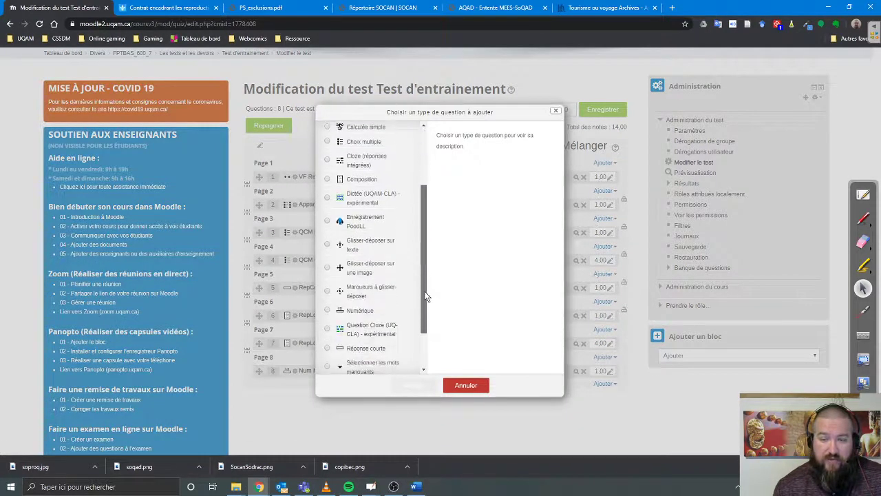
left_click(328, 246)
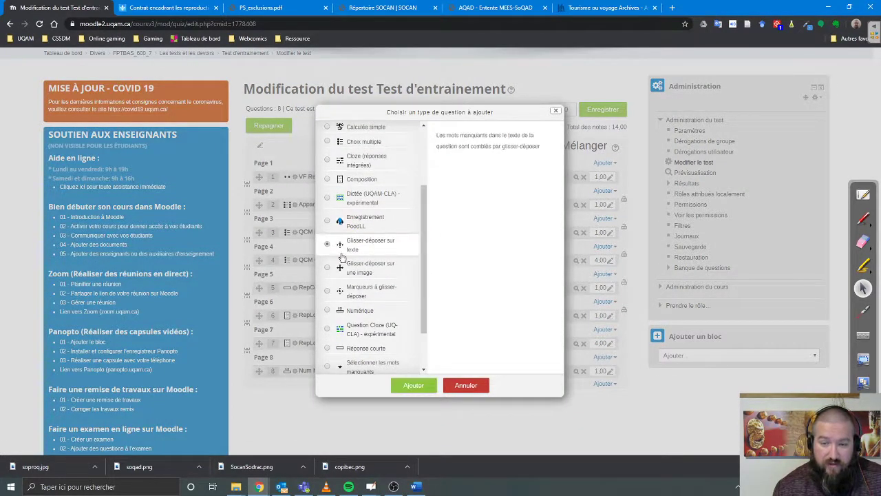
left_click(413, 386)
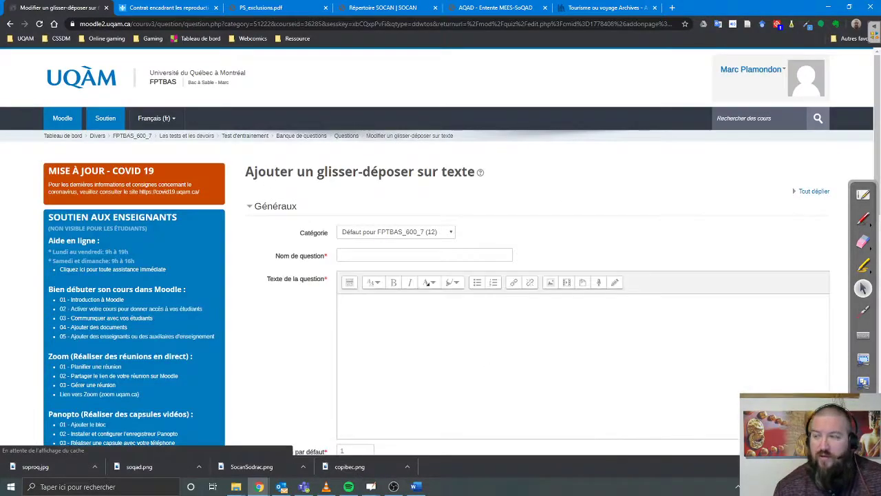
Name the question GlisserDeposerTexte.
left_click(375, 255)
type("Gli")
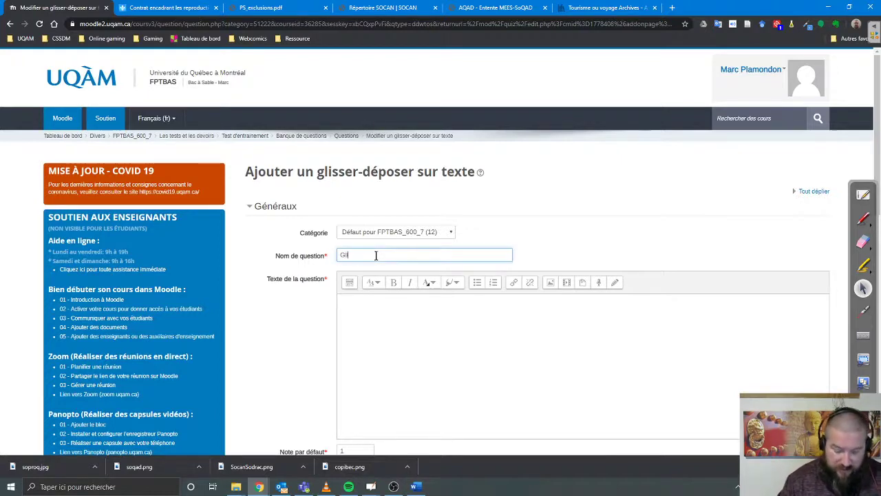
type("sserDeposer")
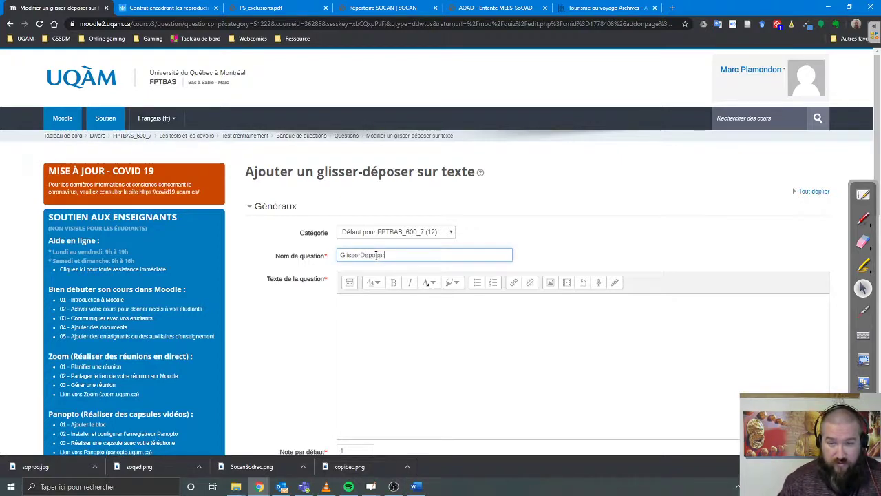
type("Texte")
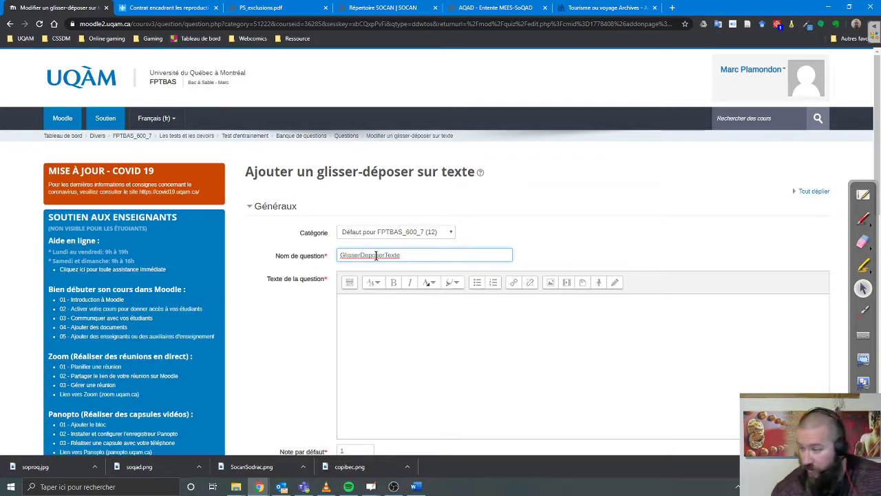
Switch to the Word document and remove the extra space before "spécifiquement" in the first bullet under "Glisser-déposer sur texte".
key("alt+Tab")
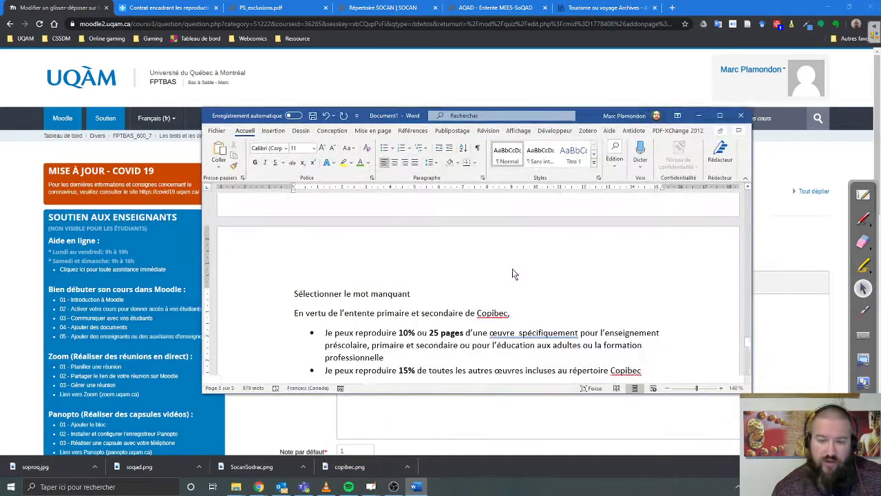
scroll(531, 368, "down", 5)
scroll(530, 368, "up", 15)
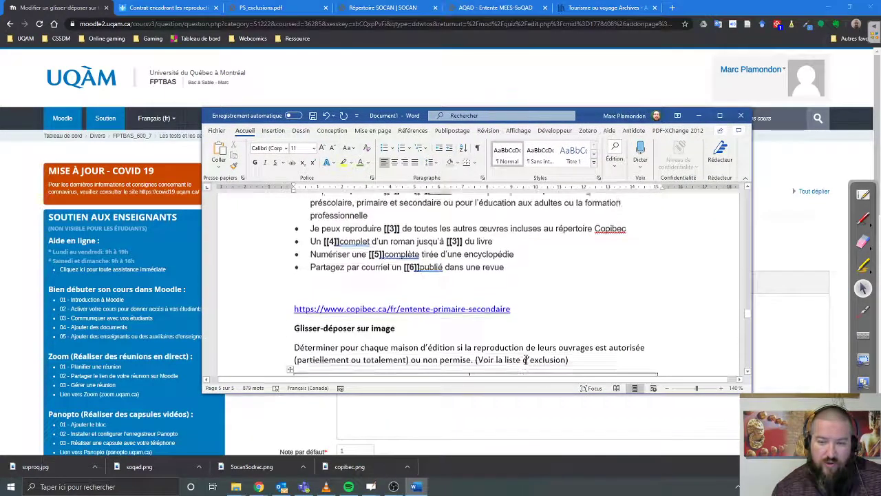
scroll(524, 358, "up", 2)
scroll(524, 358, "down", 4)
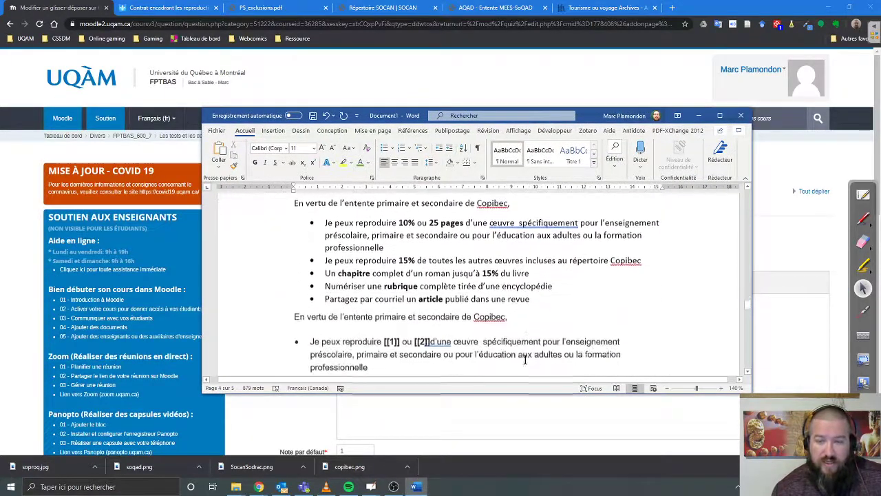
scroll(524, 359, "up", 1)
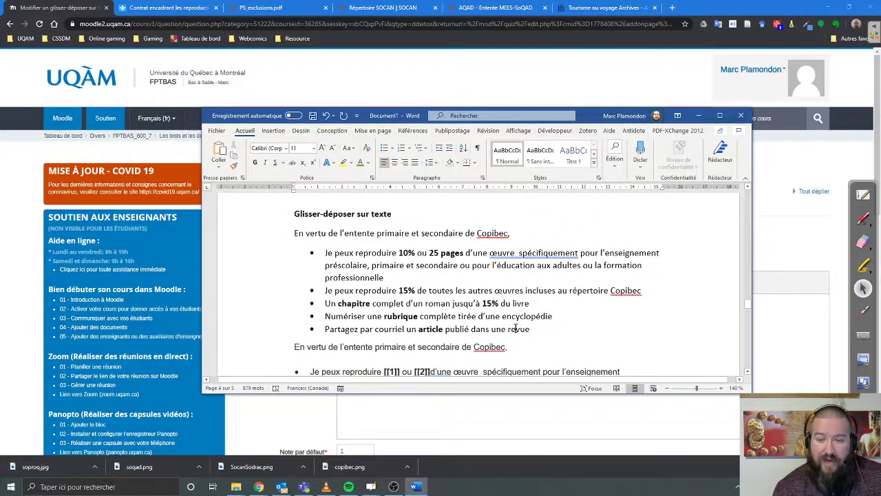
left_click_drag(530, 329, 358, 266)
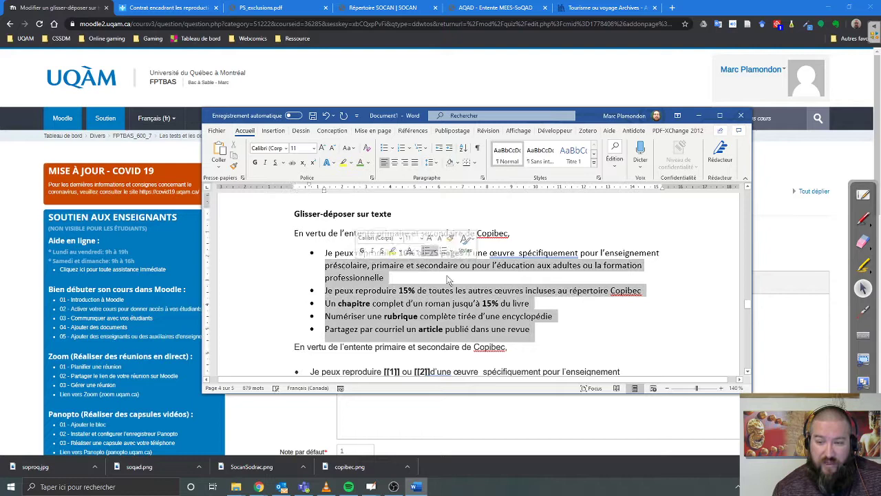
left_click(520, 254)
key("Delete")
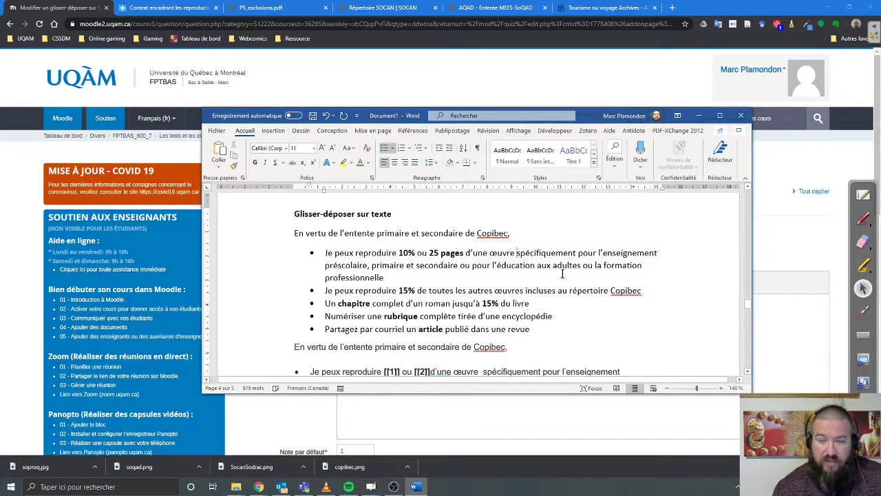
Go through the bold key terms in the bullets under "Glisser-déposer sur texte".
double_click(405, 253)
double_click(434, 253)
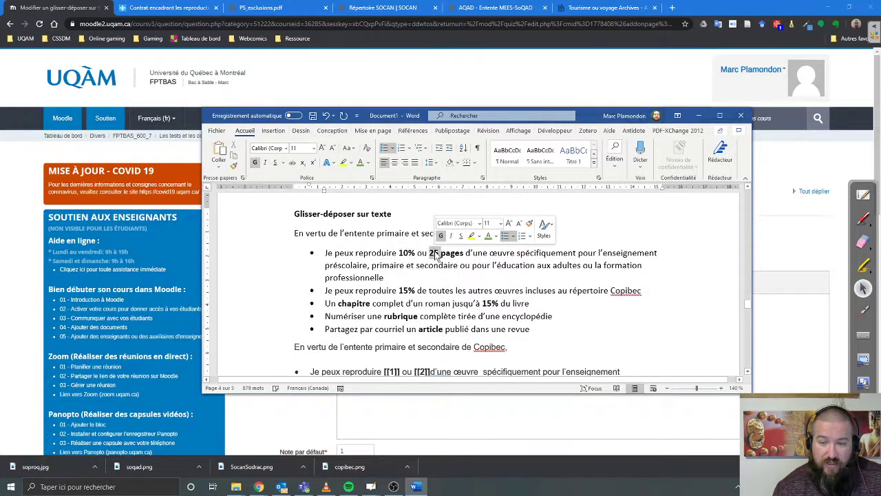
left_click(409, 290)
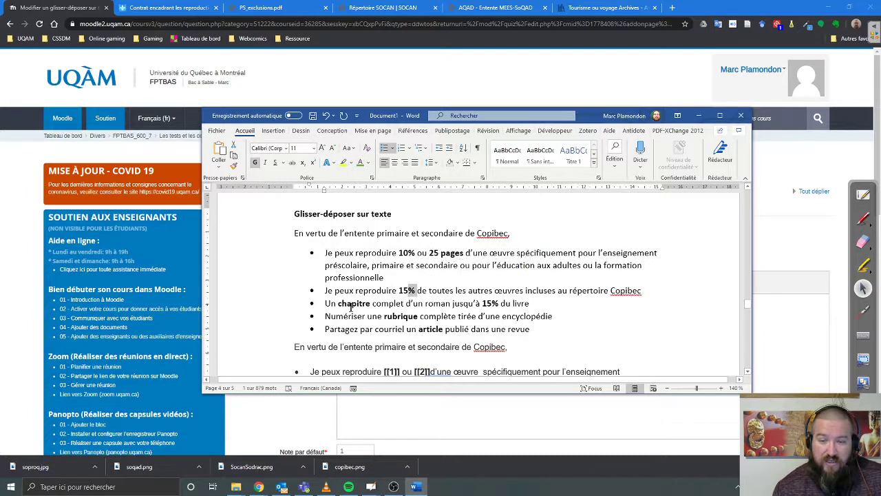
double_click(354, 304)
double_click(401, 316)
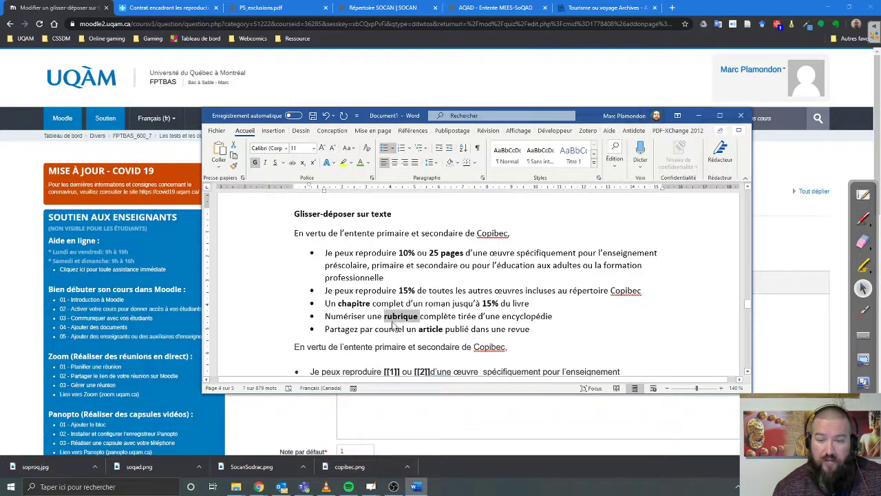
left_click(395, 327)
Copy the Copibec introduction line and its five bullets from Word into the question text in Moodle.
left_click_drag(554, 329, 421, 316)
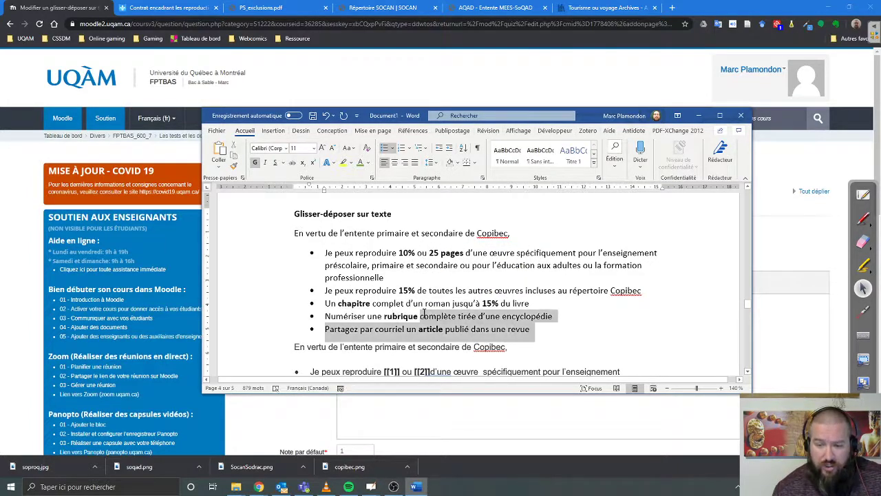
left_click_drag(535, 329, 301, 242)
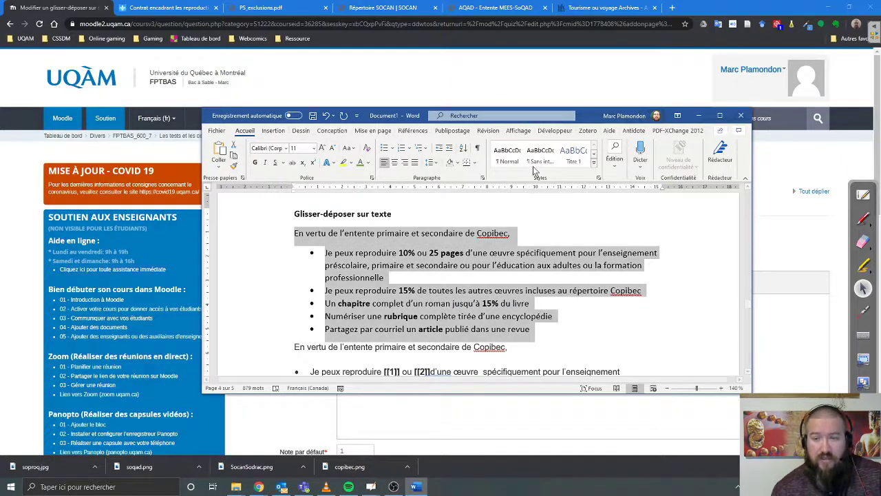
left_click(698, 115)
left_click(446, 328)
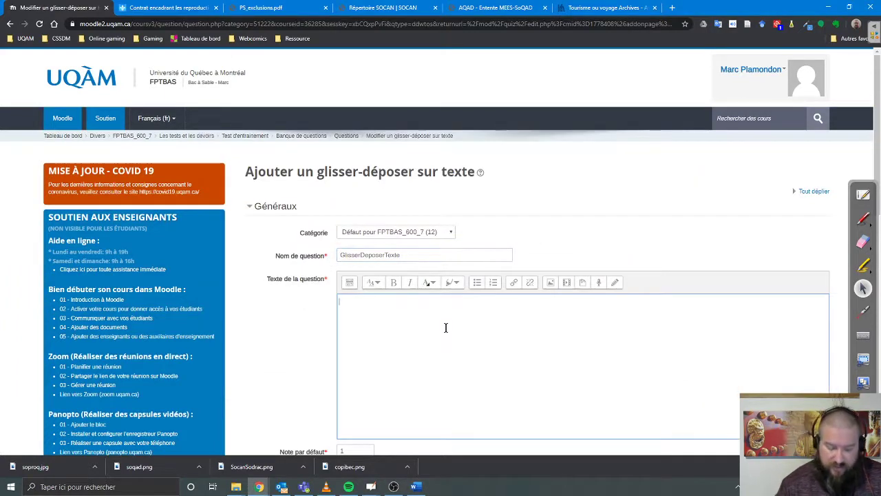
type("En vertu de l'entente primaire et secondaire de Copibec, Je peux reproduire 10% ou 25 pages d'une œuvre spécifiquement pour l'enseignement préscolaire, primaire et secondaire ou pour l'éducation aux adultes ou la formation professionnelle Je peux reproduire 15% de toutes les œuvres incluses au répertoire Copibec Un chapitre complet d'un roman jusqu'à 15% du livre Numériser une rubrique complète tirée d'une encyclopédie Partagez par courriel un article publié dans une revue")
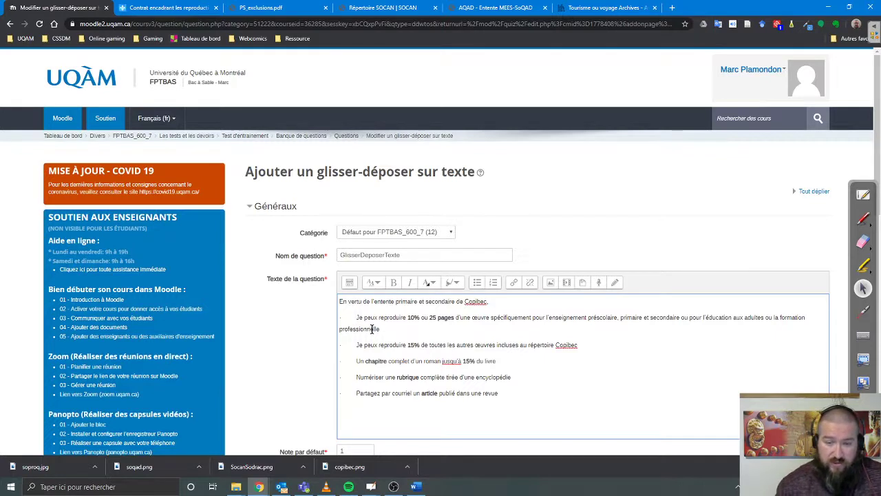
Remove the leftover bullet characters and indents at the start of the five pasted lines.
key("BackSpace")
key("Down")
key("BackSpace")
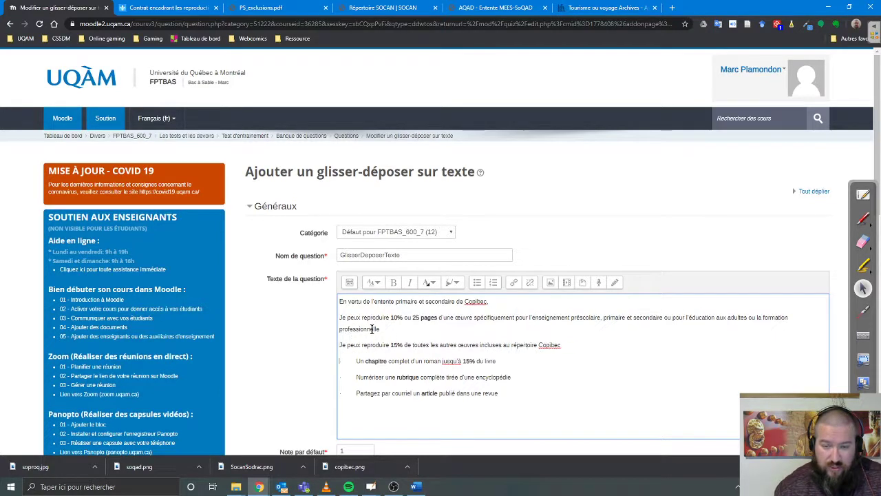
key("Down")
key("BackSpace")
key("Down")
key("BackSpace")
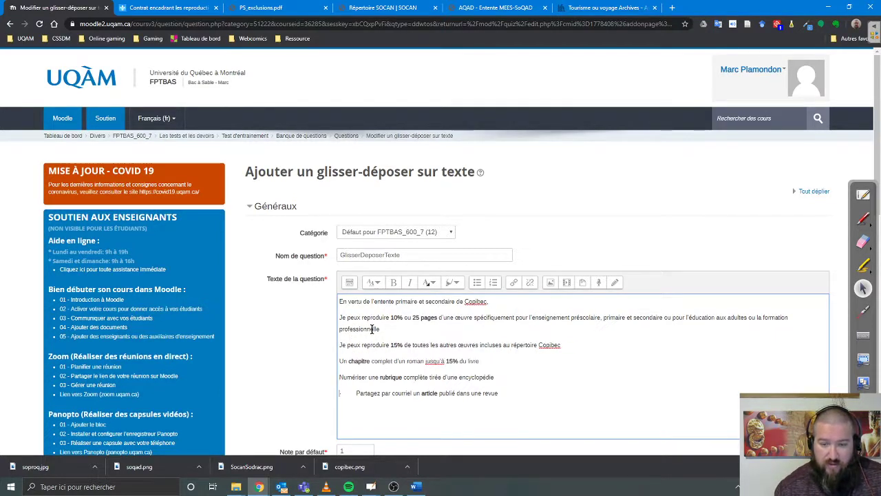
key("Down")
key("BackSpace")
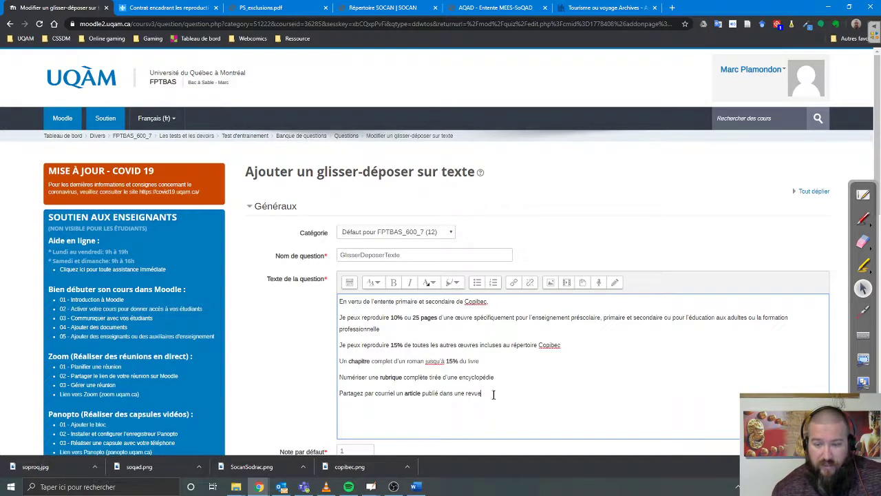
Format the five lines below the Copibec introduction as a bulleted list.
left_click_drag(493, 393, 339, 317)
left_click(477, 283)
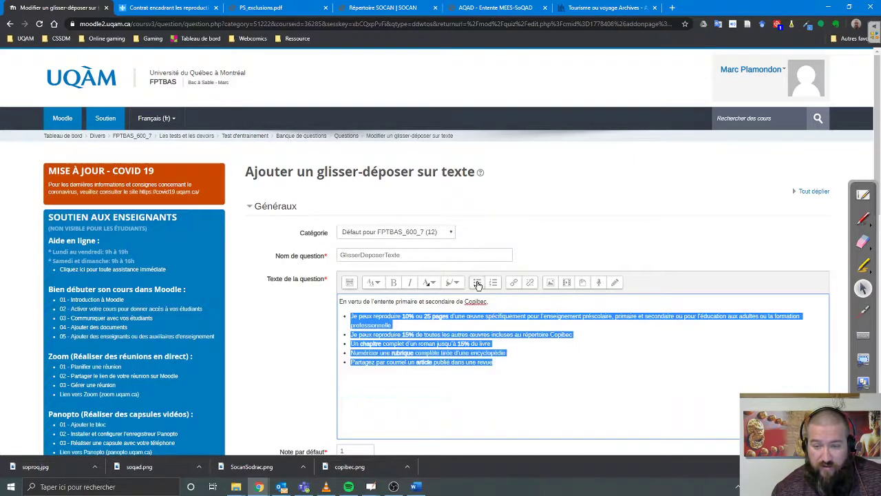
left_click(403, 379)
Replace the bold "10%" in the first bullet of the question text with the placeholder [[1]].
scroll(448, 403, "down", 1)
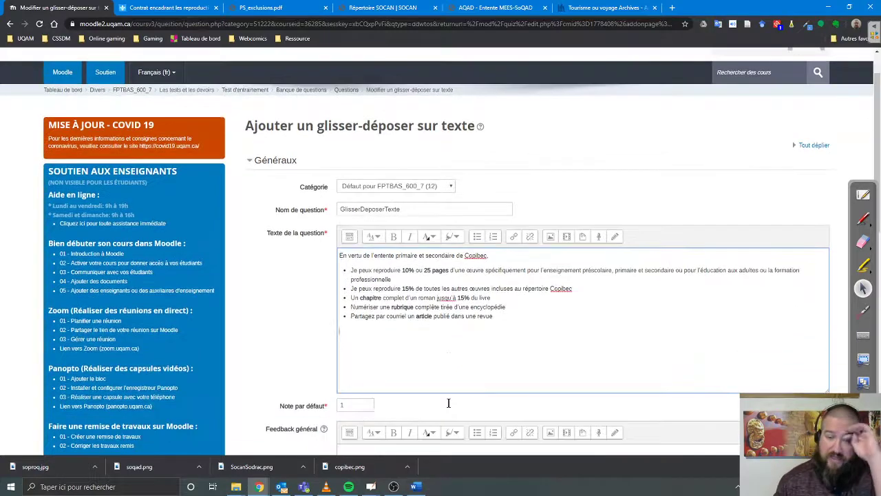
scroll(449, 403, "down", 2)
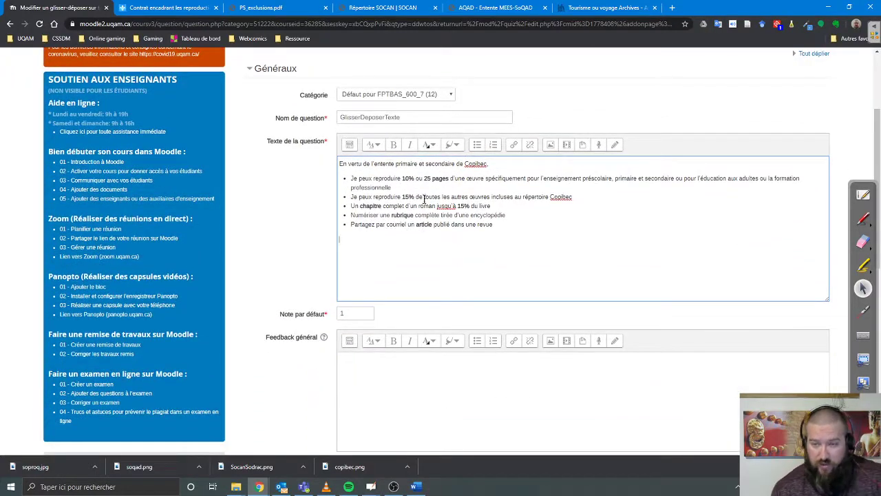
scroll(461, 198, "down", 2)
scroll(461, 197, "up", 1)
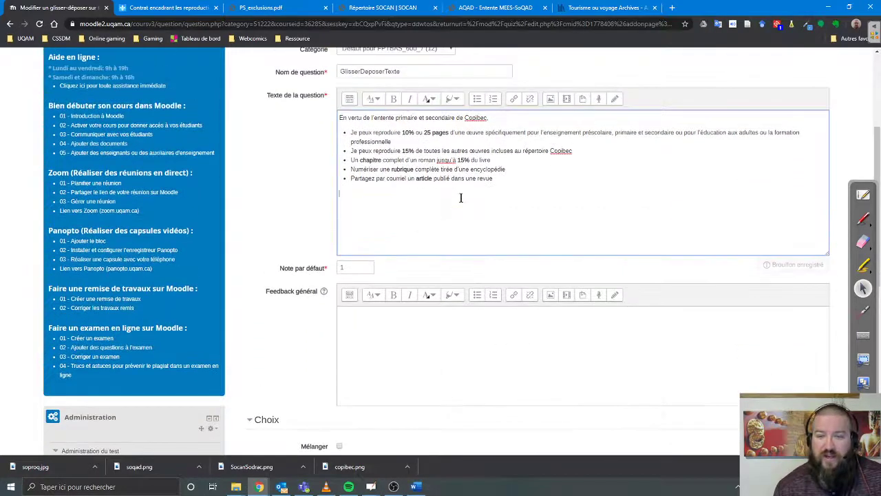
left_click_drag(402, 133, 411, 135)
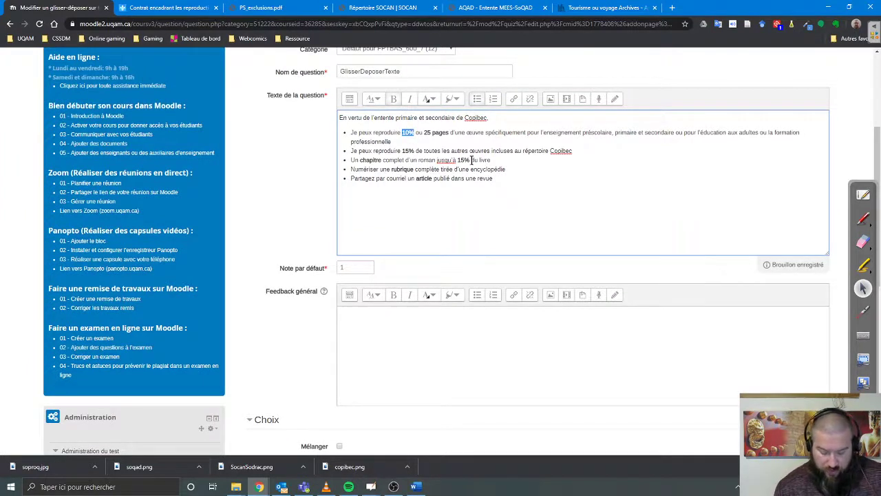
type("[[1")
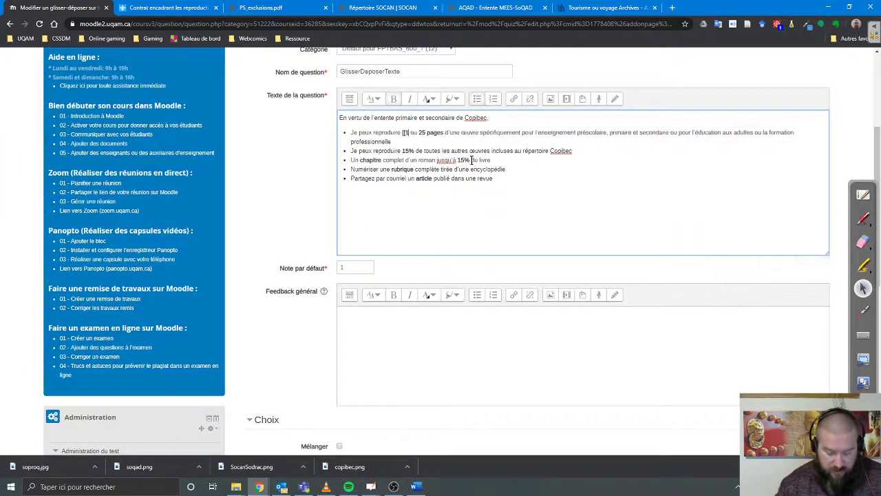
type("]]")
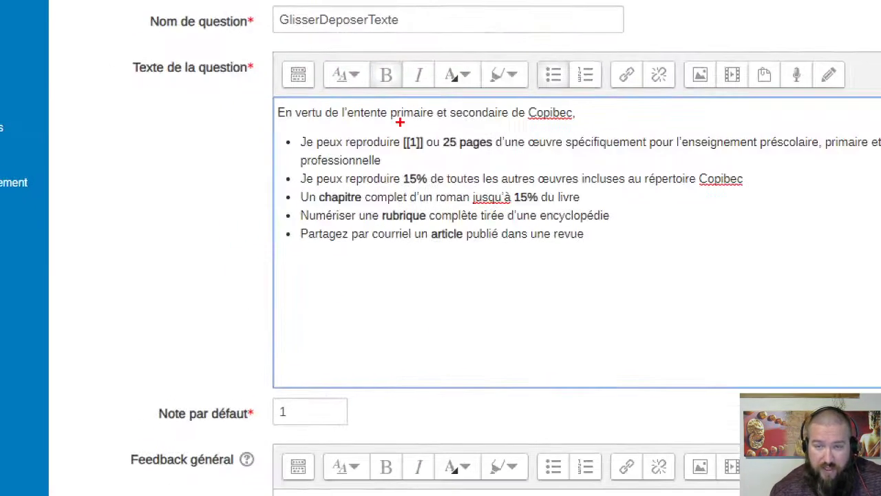
left_click_drag(405, 130, 426, 156)
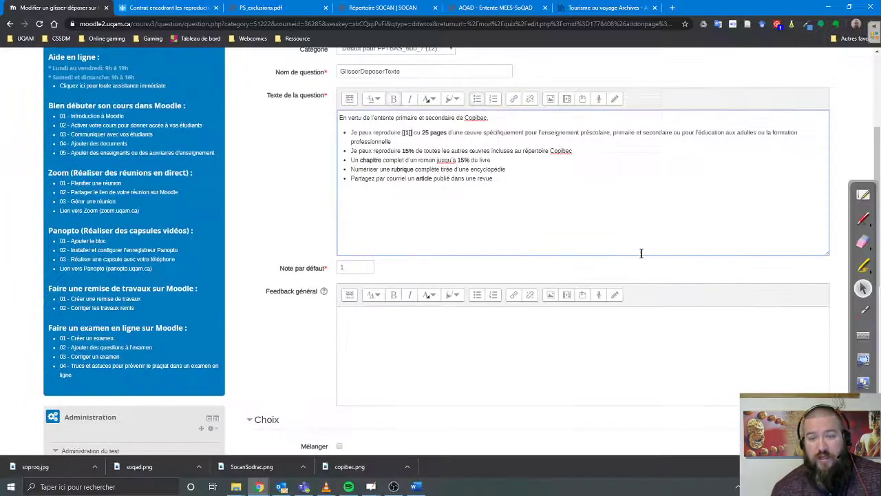
Enter 10% as the answer for Choix 1.
scroll(500, 234, "down", 5)
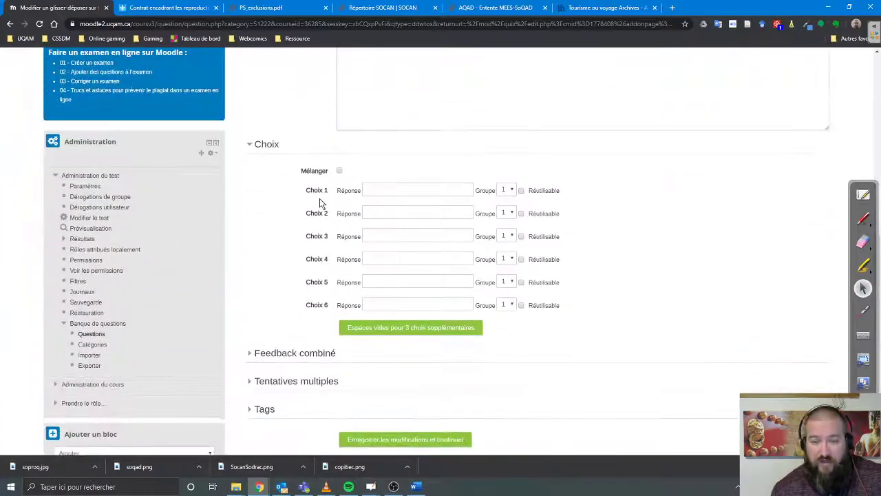
left_click(383, 190)
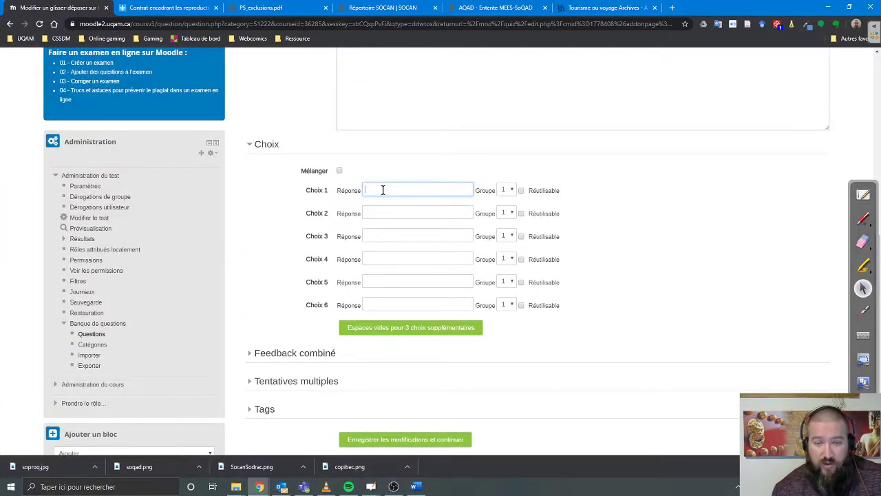
type("10%")
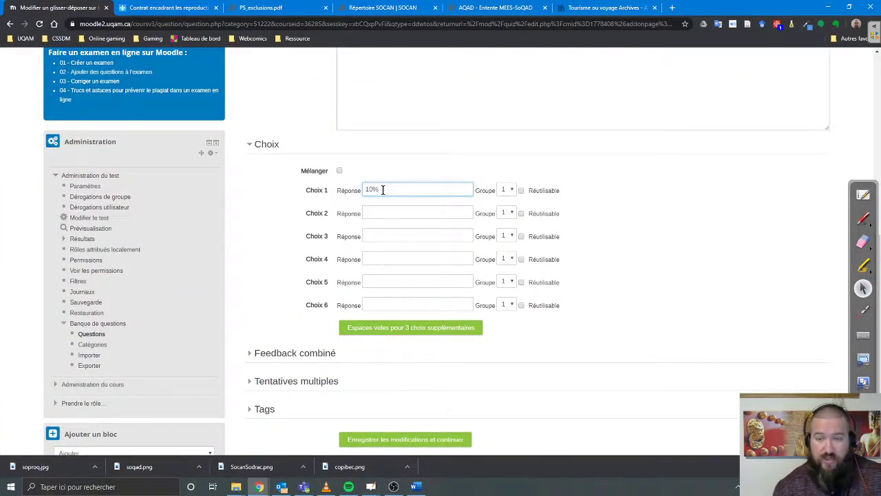
Replace the bold "25 pages" in the first bullet of the question text with the placeholder [[2]].
scroll(493, 181, "up", 5)
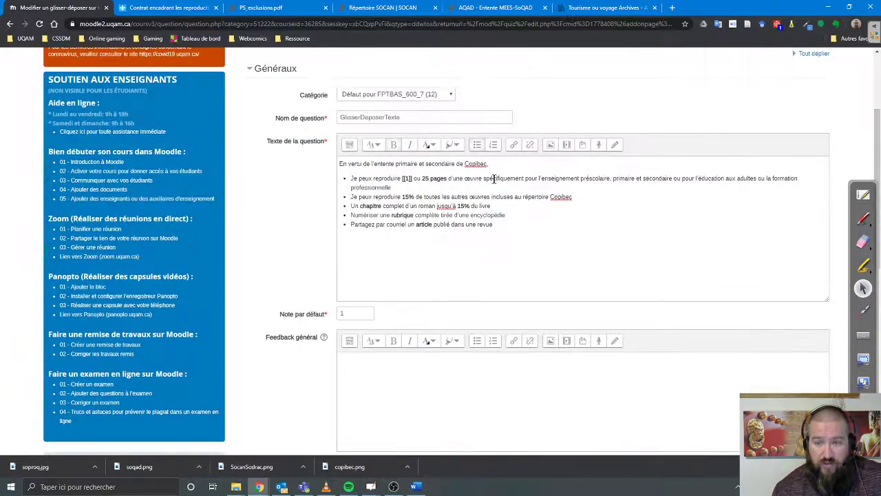
left_click_drag(422, 178, 447, 178)
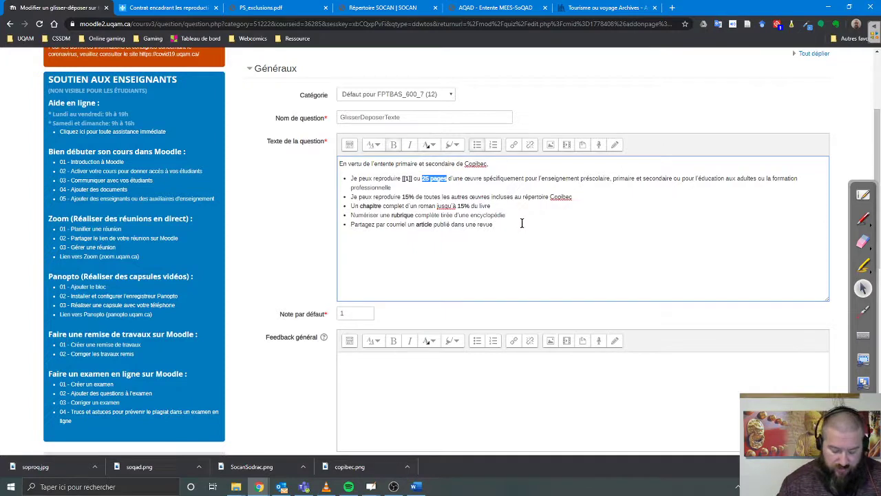
key("BackSpace")
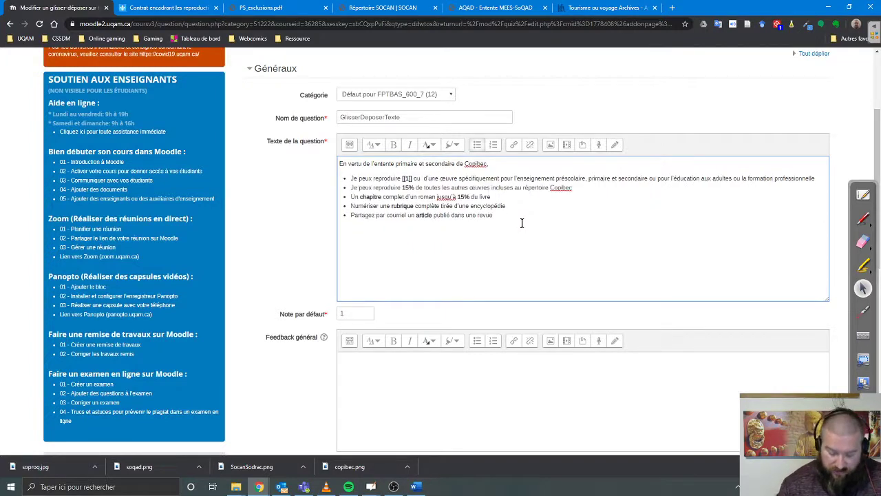
type("[[")
type("2]]")
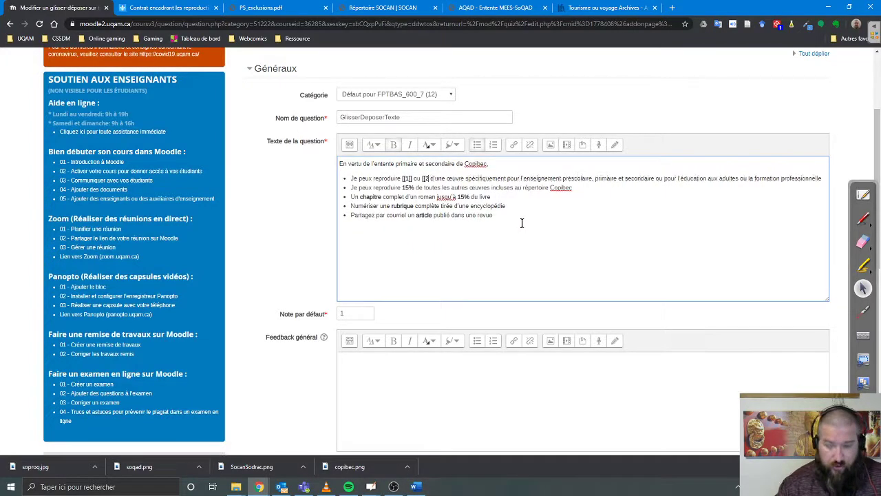
Enter 25 pages as the answer for Choix 2.
scroll(521, 222, "down", 10)
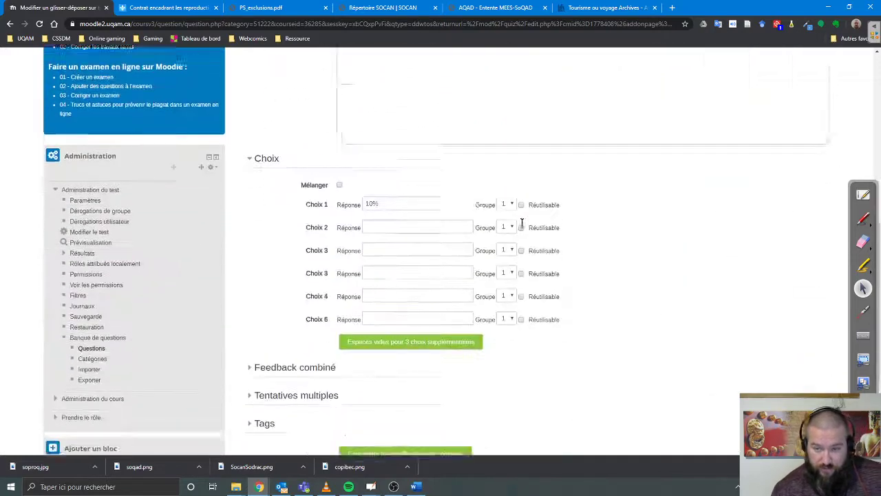
left_click(390, 166)
type("25 pages")
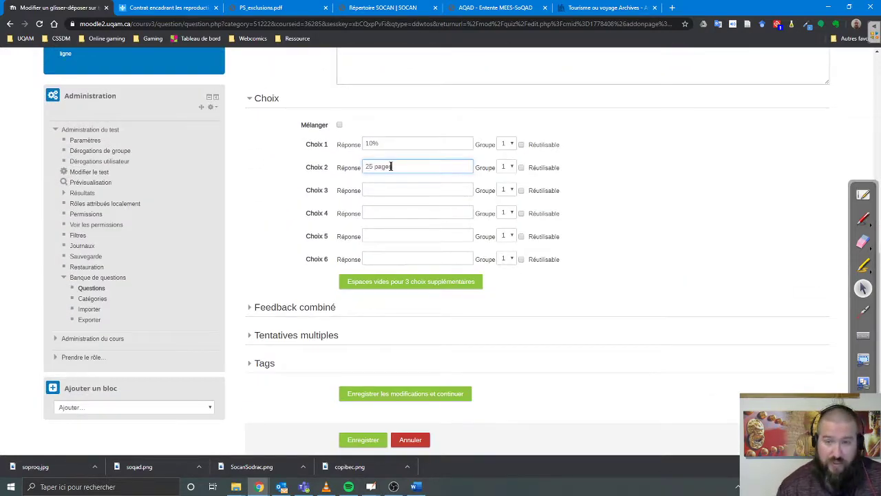
Replace the bold "15%" in the second bullet of the question text with the placeholder [[3]].
scroll(448, 202, "up", 5)
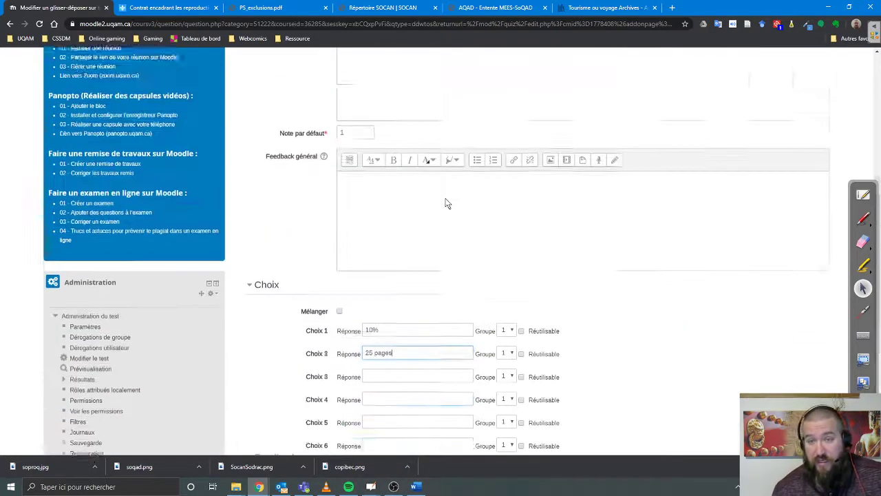
scroll(446, 203, "up", 1)
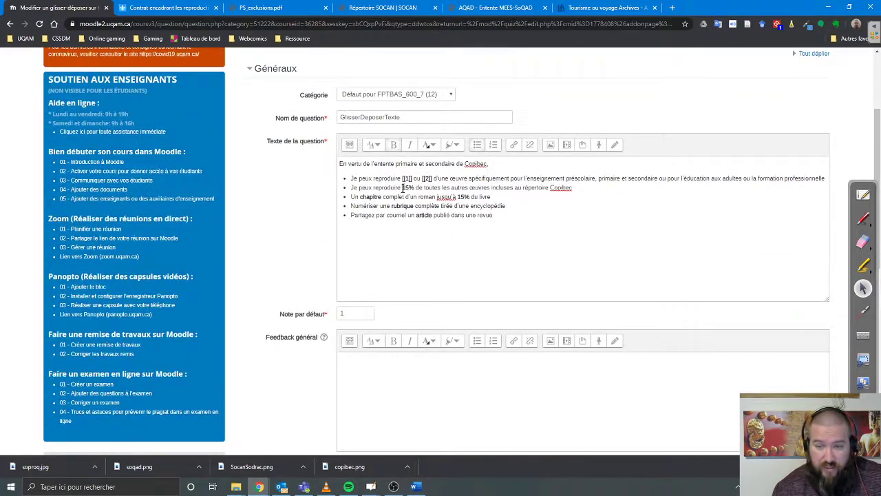
left_click_drag(402, 189, 415, 188)
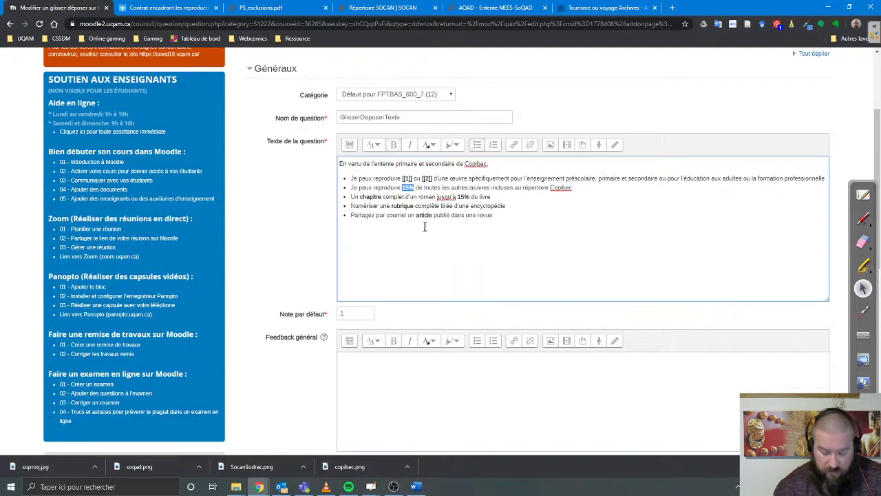
key("BackSpace")
type("[[3")
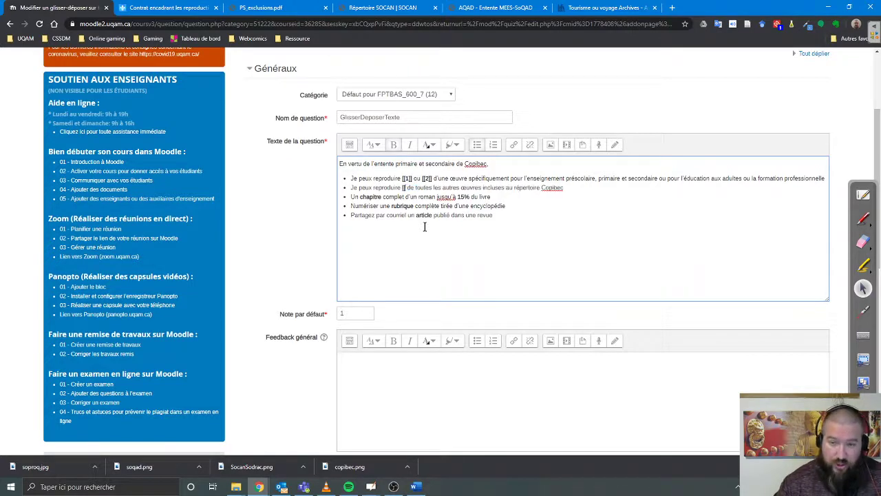
type("]]")
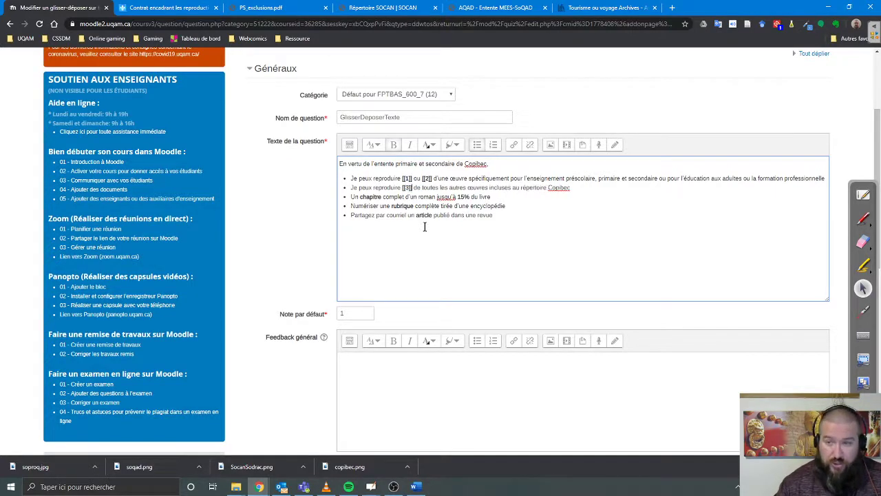
Enter 15% as the answer for Choix 3.
scroll(442, 317, "down", 15)
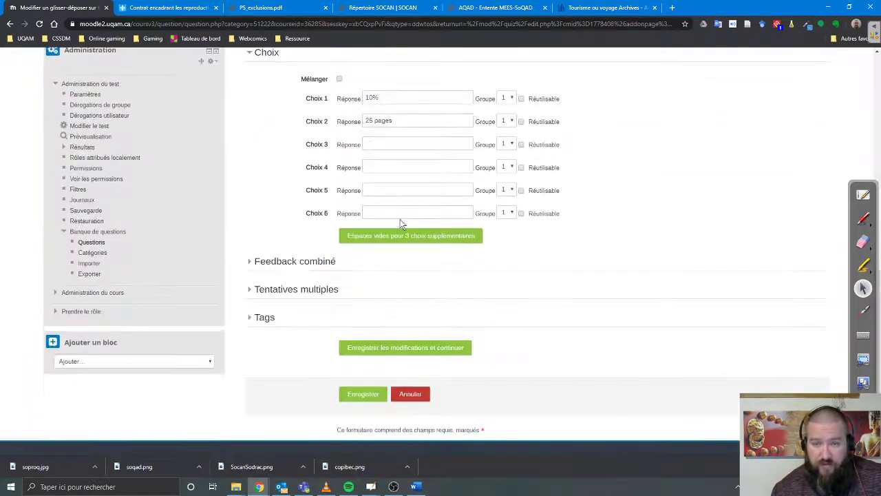
left_click(392, 146)
type("15%")
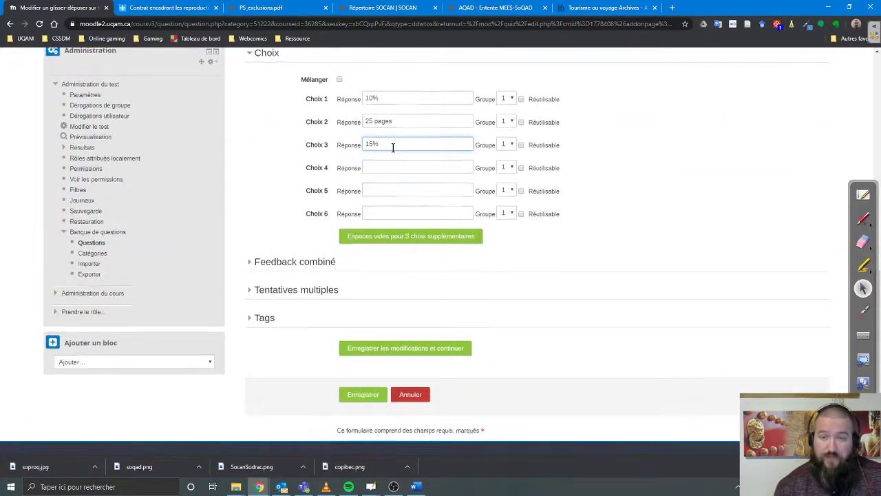
Replace the bold word "chapitre" in the third bullet of the question text with the placeholder [[1]].
scroll(393, 147, "up", 15)
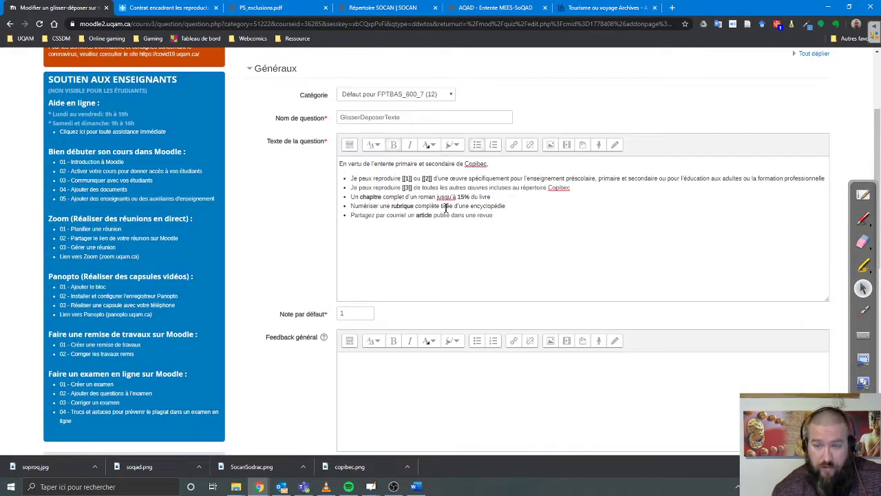
double_click(372, 196)
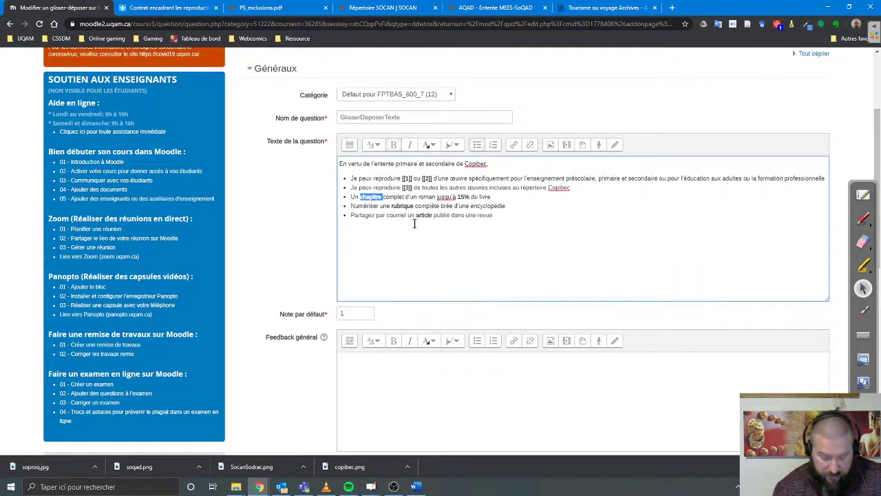
key("BackSpace")
type("[[1]]")
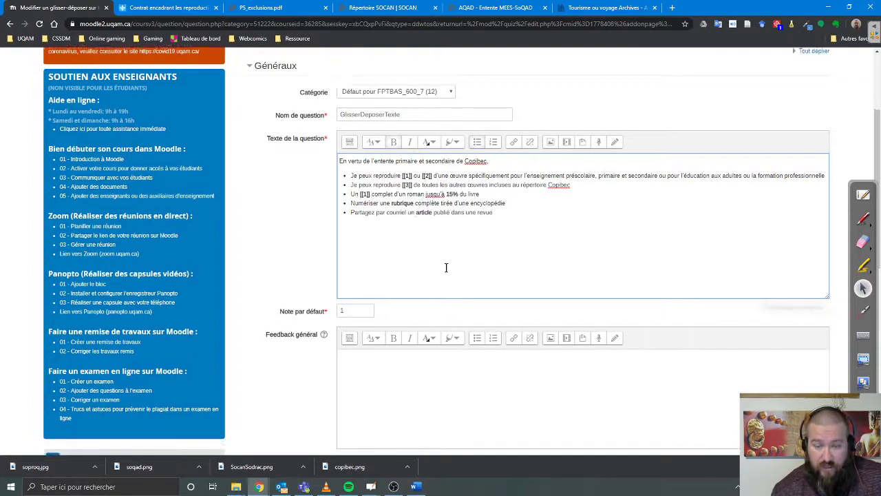
Enter chapitre as the answer for Choix 4.
scroll(448, 269, "down", 10)
left_click(387, 165)
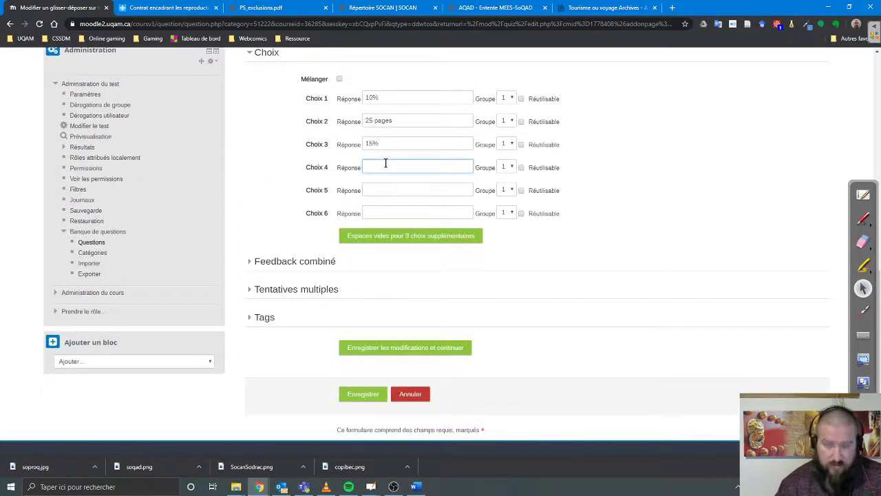
type("chapitre")
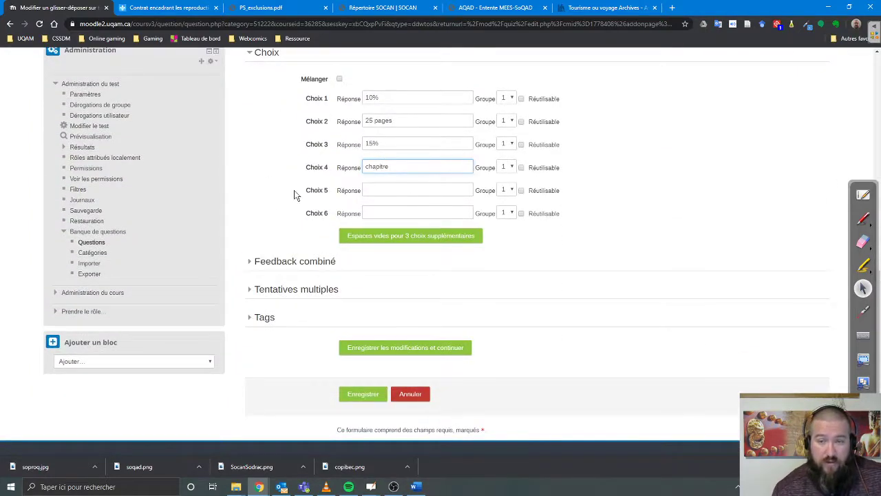
Replace the bold "15%" in the third bullet with the placeholder [[3]] and mark the Choix 3 answer as reusable (Réutilisable).
scroll(294, 193, "up", 10)
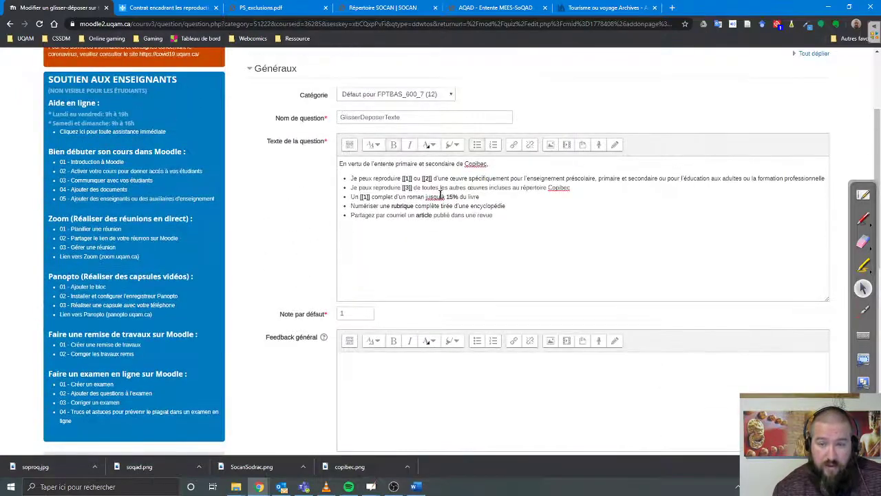
double_click(450, 198)
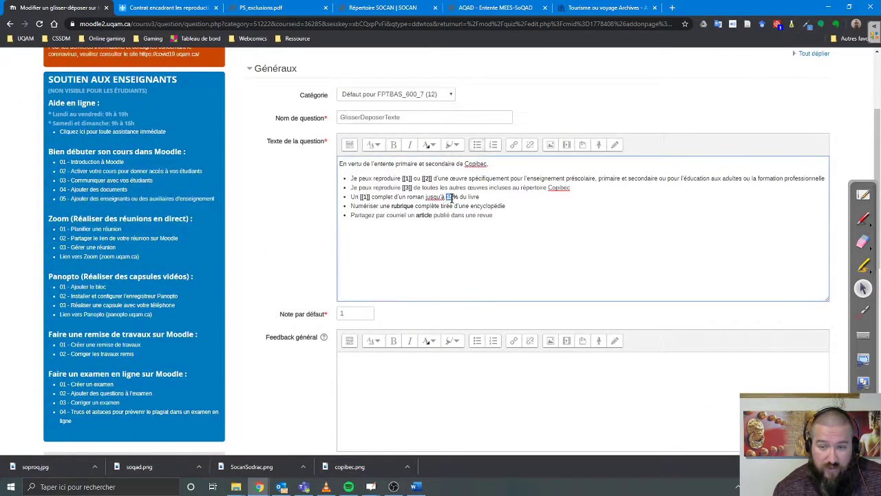
left_click_drag(459, 198, 447, 197)
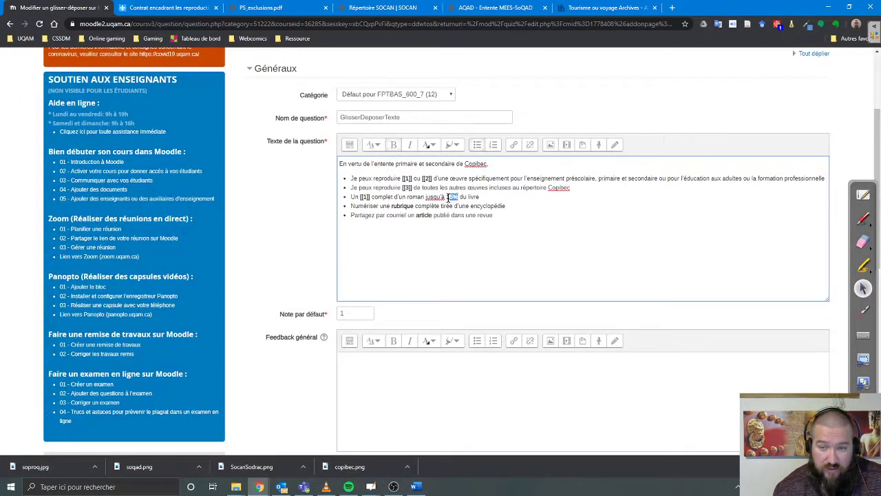
type("[[")
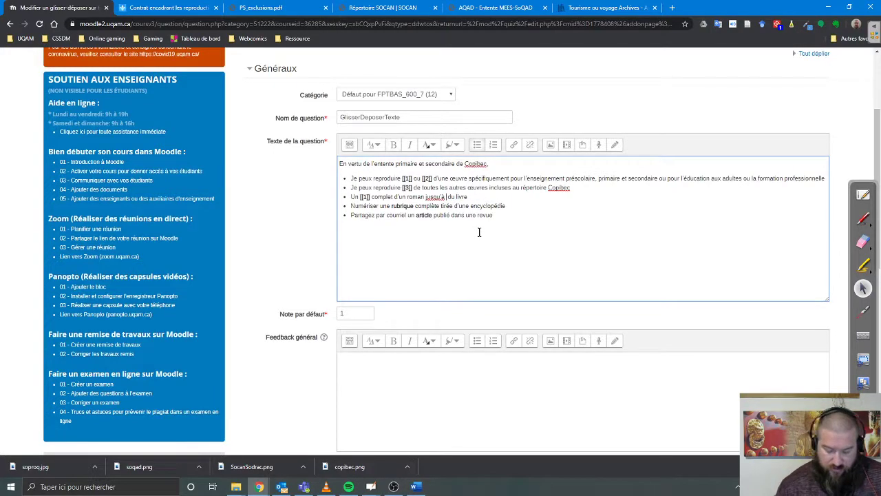
scroll(479, 232, "down", 10)
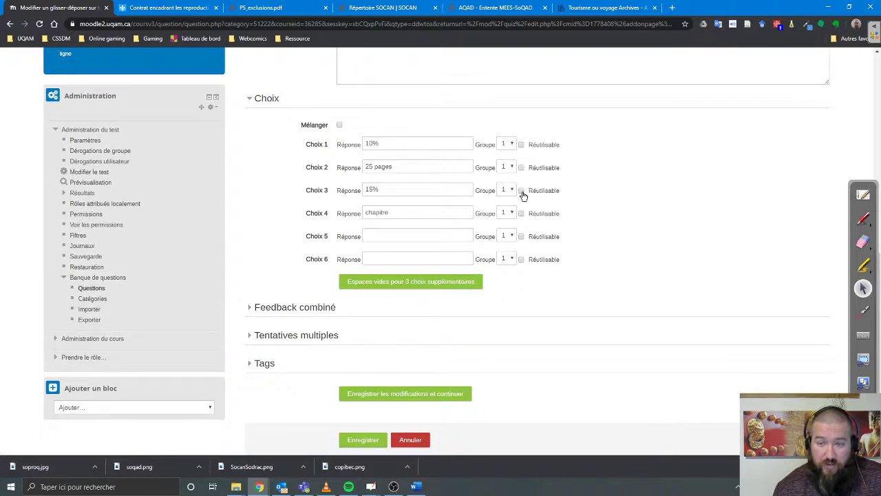
left_click(522, 191)
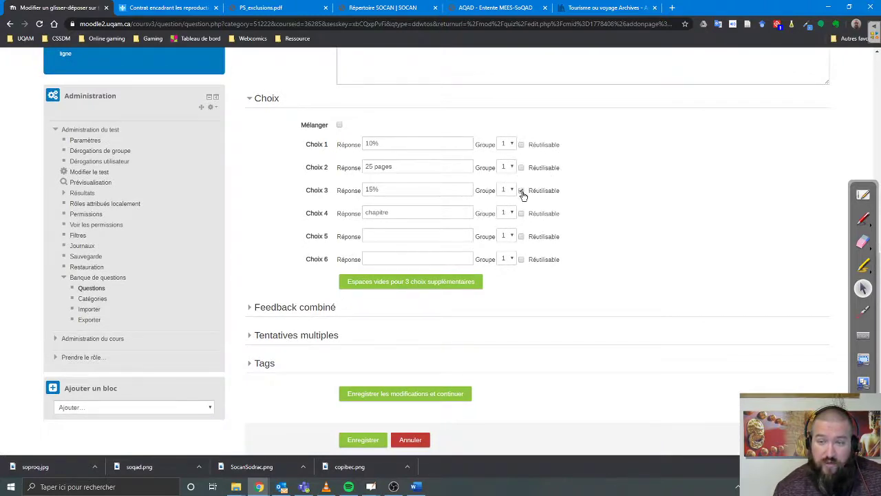
scroll(441, 231, "up", 4)
scroll(435, 235, "up", 1)
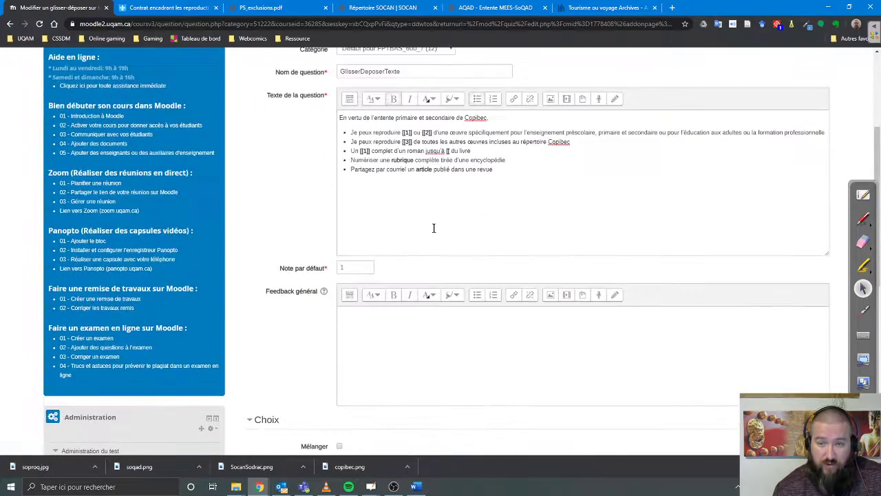
left_click(451, 151)
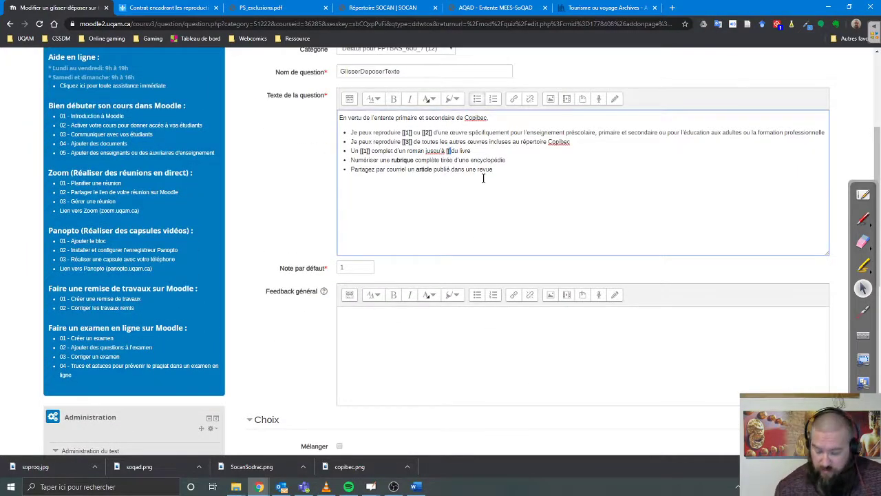
type("3")
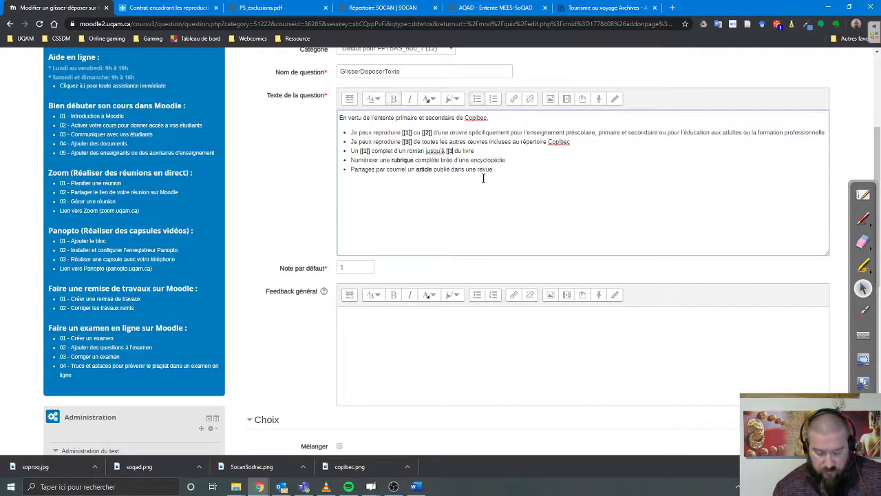
type("]]")
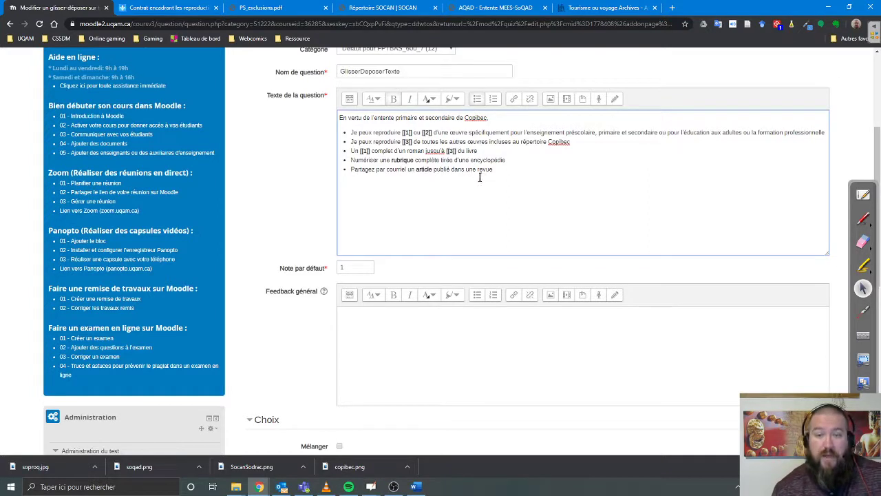
Copy the bold word "rubrique" in the fourth bullet and replace it with the placeholder [[4]].
double_click(398, 160)
key("ctrl+c")
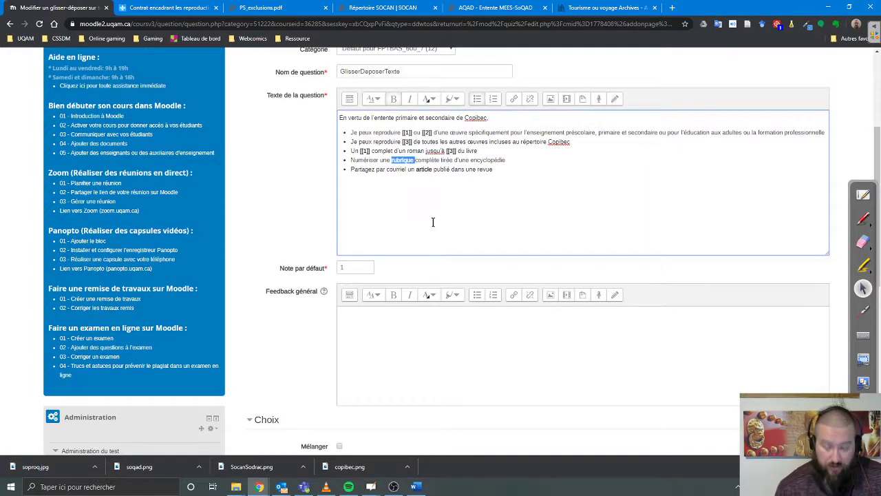
key("BackSpace")
type("[[")
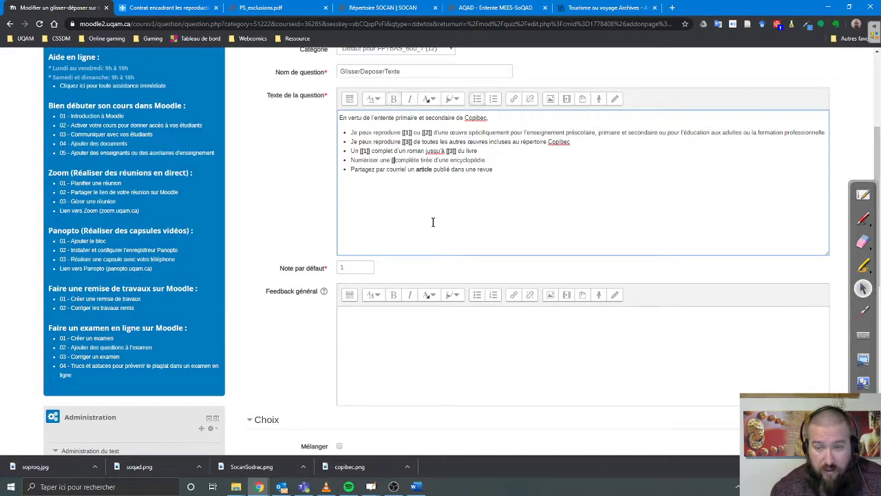
type("4]]")
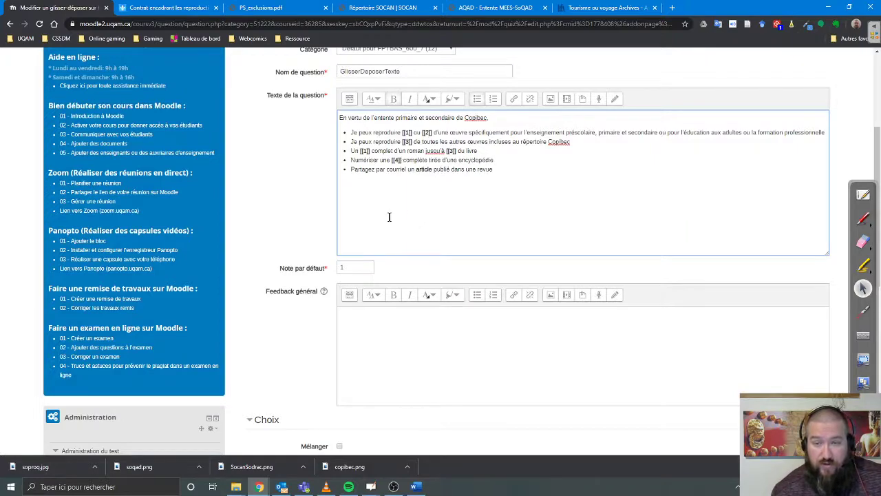
Enter article as the answer for Choix 5.
scroll(388, 216, "down", 5)
left_click(390, 190)
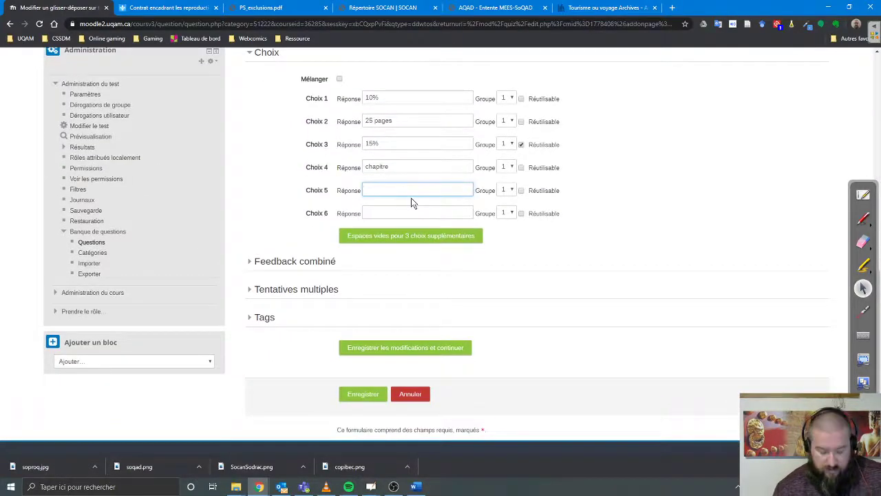
type("article")
Replace the bold word "article" in the last bullet of the question text with the placeholder [[5]].
scroll(379, 207, "up", 5)
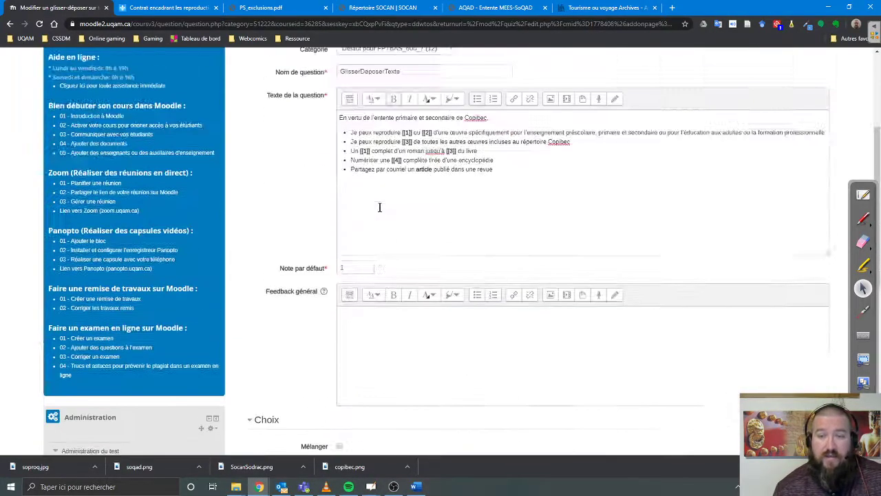
double_click(422, 169)
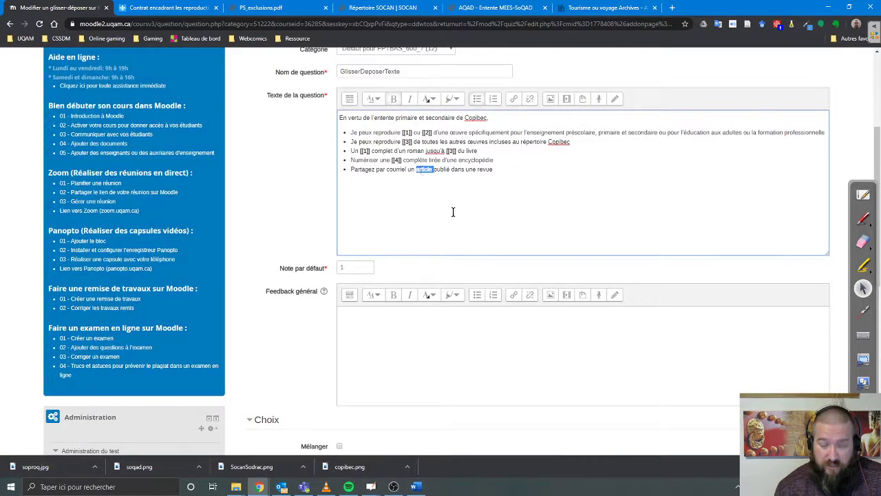
type("[[")
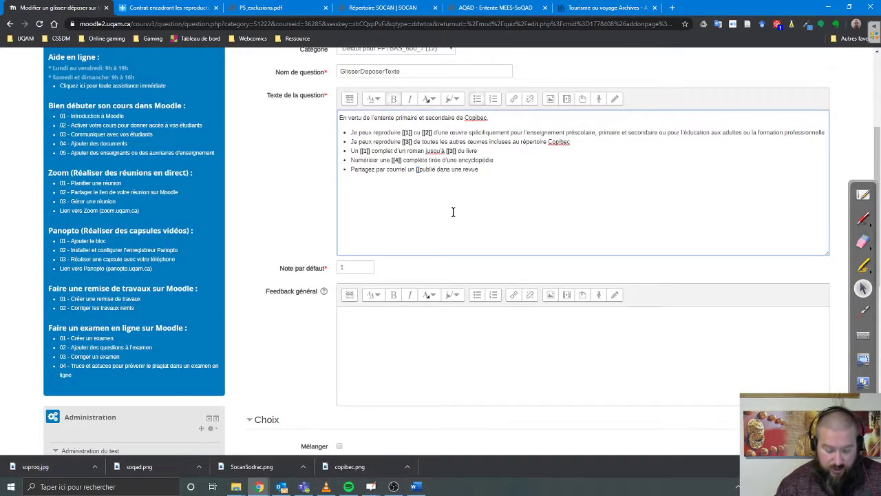
type("5]]")
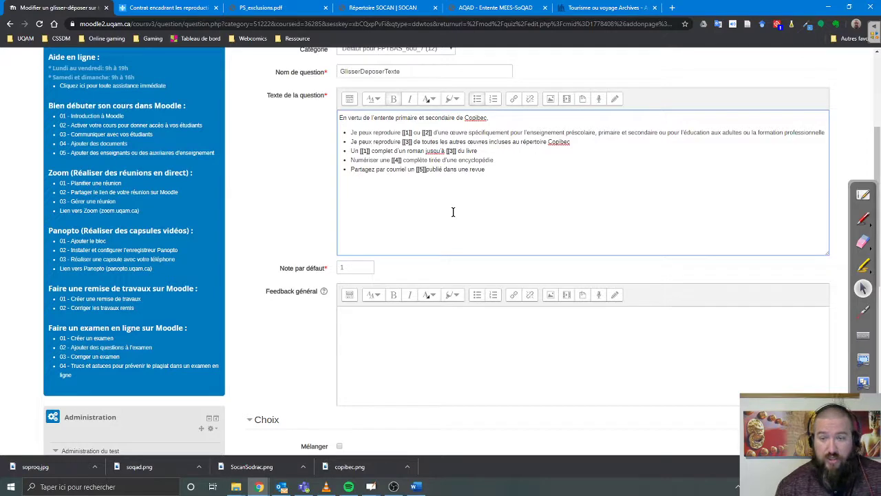
Paste the copied word rubrique as the answer for Choix 6.
scroll(438, 272, "down", 6)
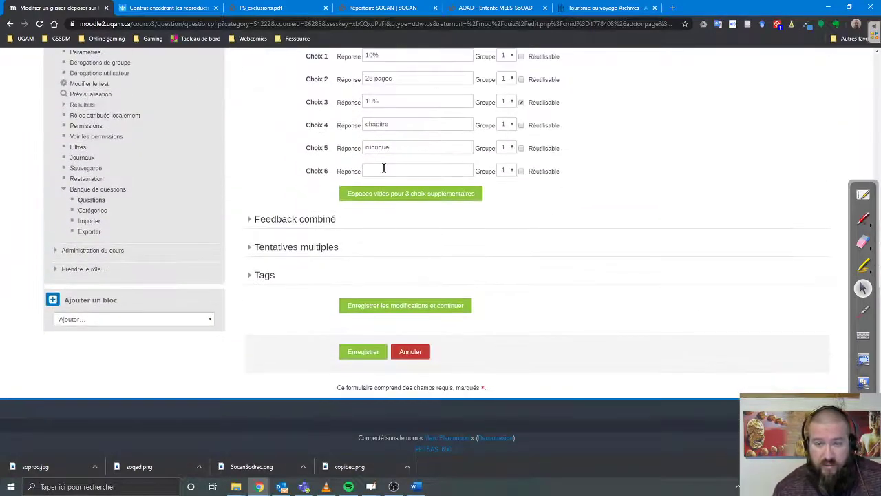
left_click(383, 168)
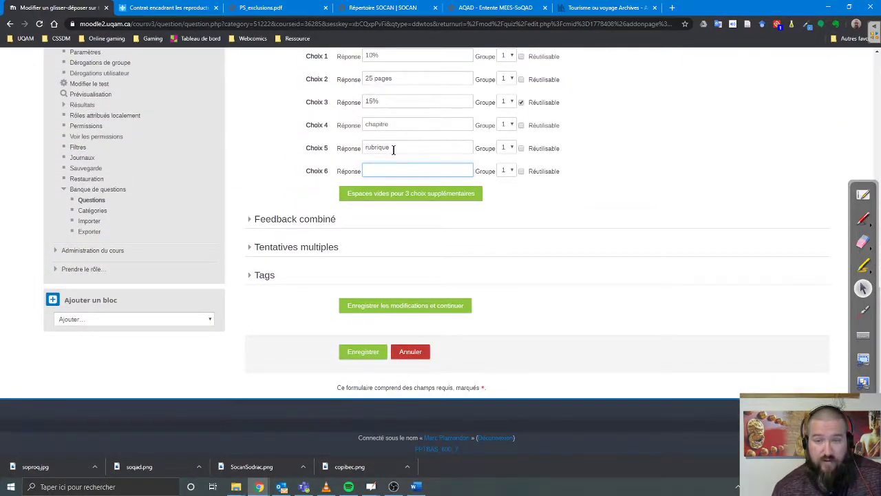
scroll(401, 156, "up", 2)
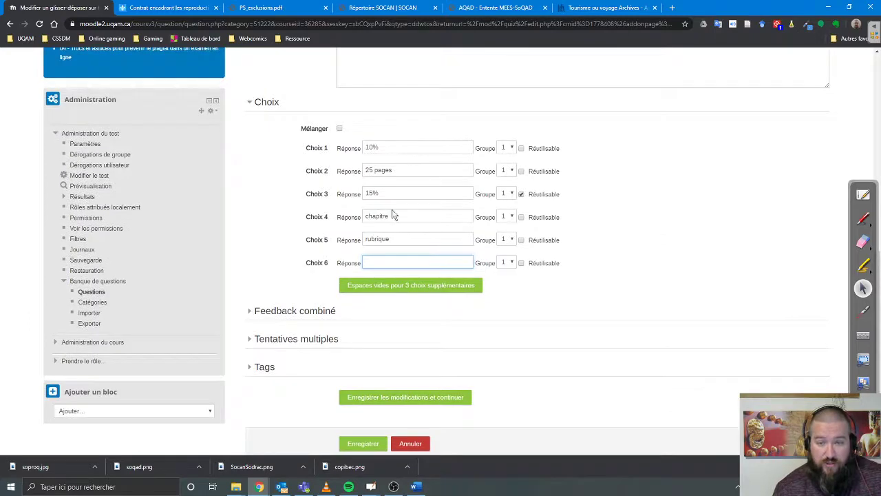
scroll(393, 230, "up", 3)
scroll(394, 230, "down", 3)
key("ctrl+v")
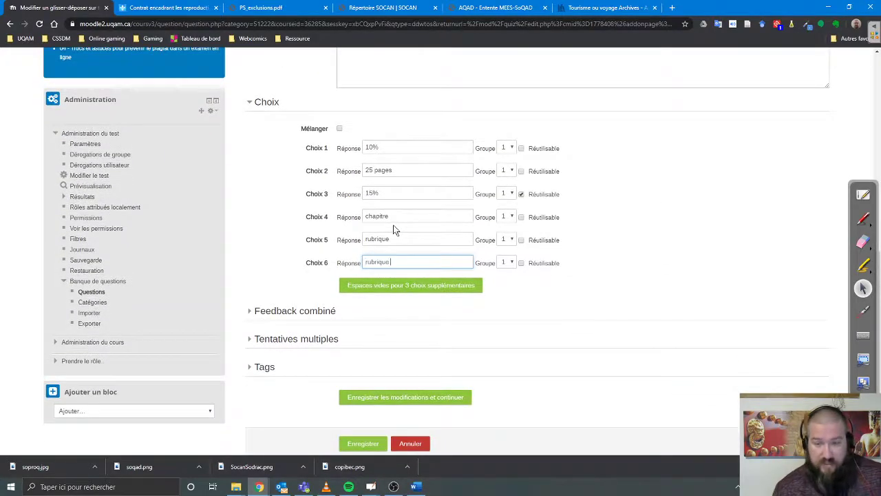
Change the first placeholder in the third bullet, before "complet d'un roman", to [[4]].
scroll(394, 230, "up", 5)
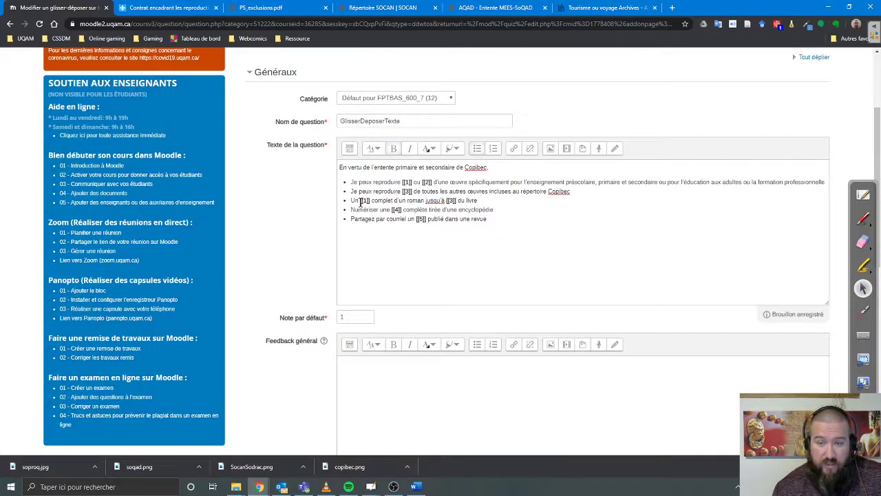
left_click(382, 232)
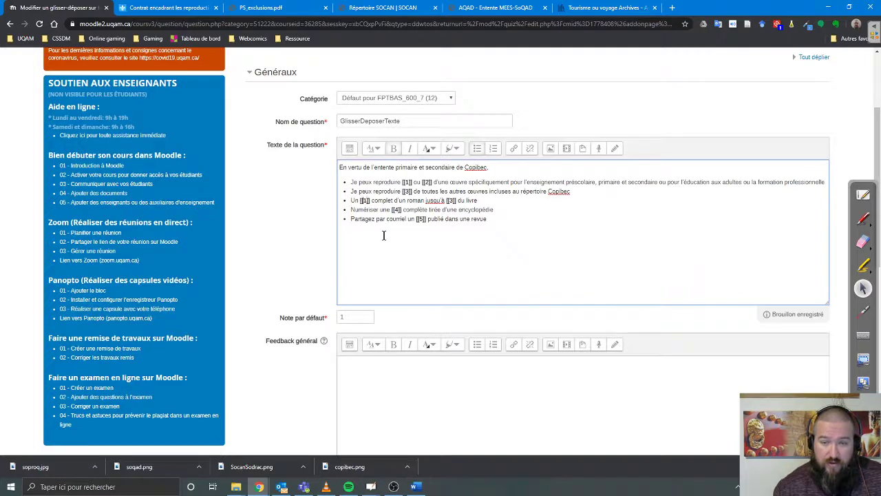
key("BackSpace")
type("4")
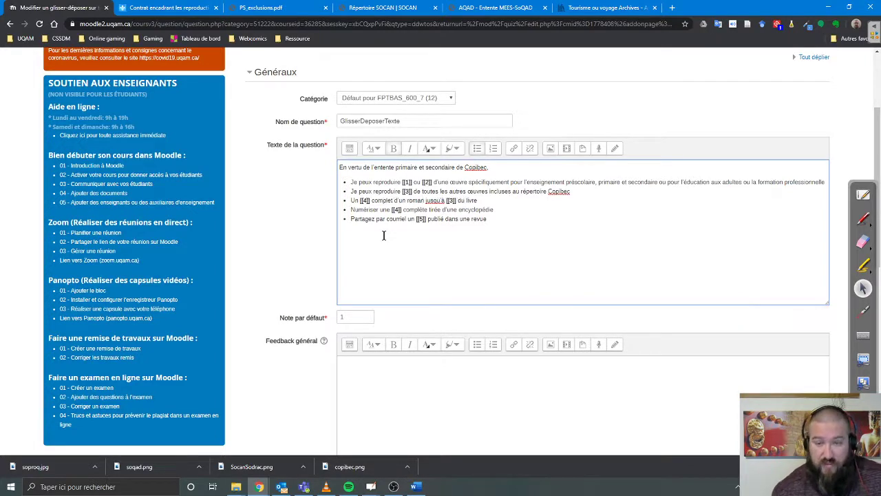
Review the six choices' answers, groups and Réutilisable settings against the question text, temporarily outlining Choix 1 and Choix 3 in red.
scroll(384, 235, "down", 6)
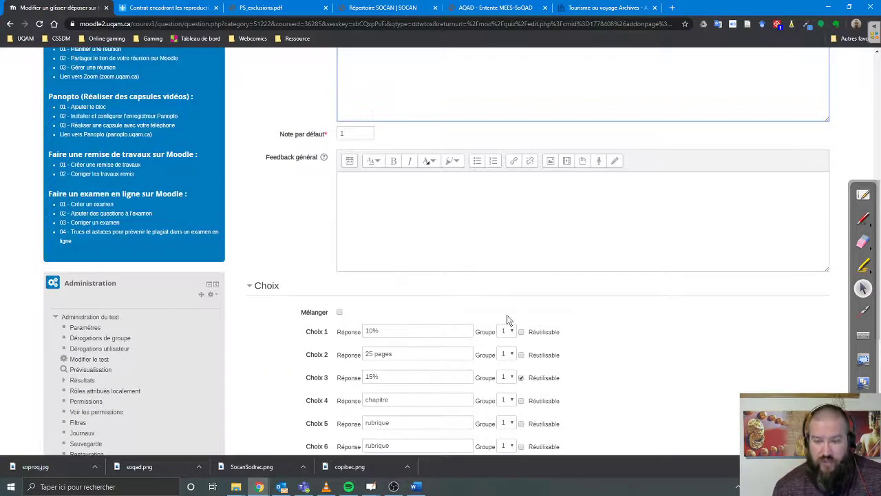
scroll(502, 326, "down", 2)
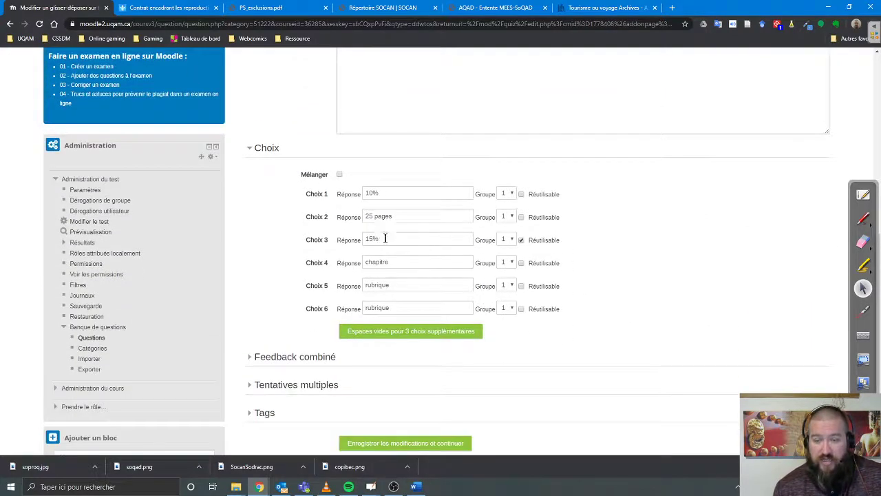
left_click(521, 195)
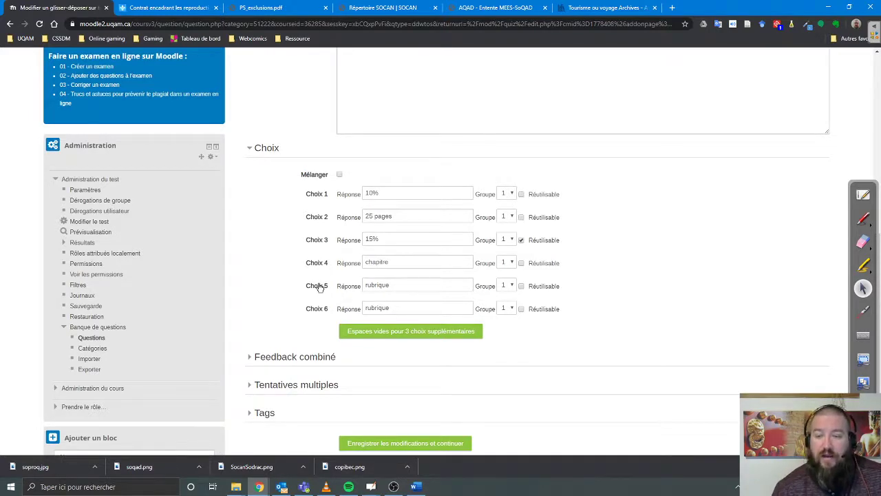
scroll(319, 287, "down", 2)
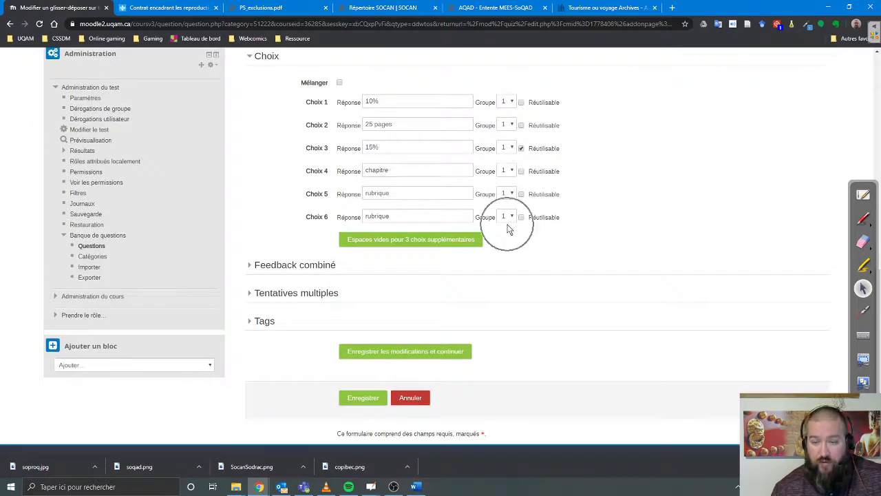
mouse_move(483, 86)
left_mouse_down()
mouse_move(513, 146)
mouse_move(535, 232)
left_mouse_up()
key("Escape")
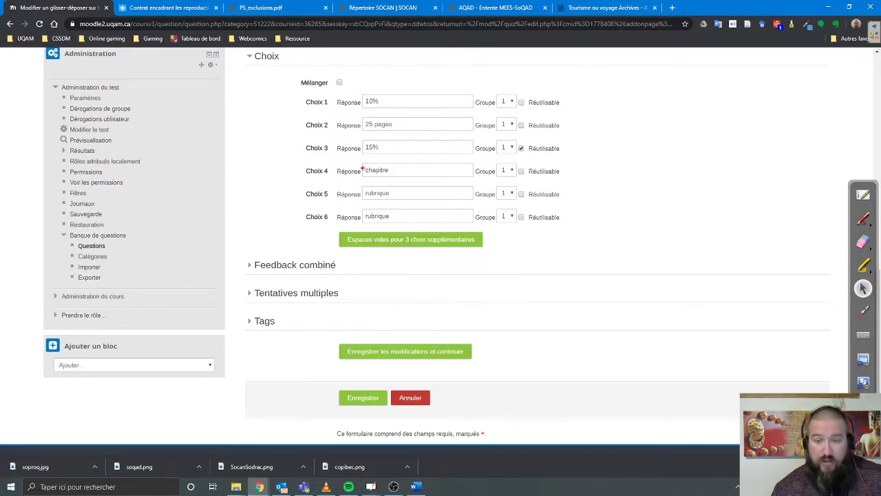
mouse_move(297, 95)
left_mouse_down()
mouse_move(344, 111)
mouse_move(569, 119)
left_mouse_up()
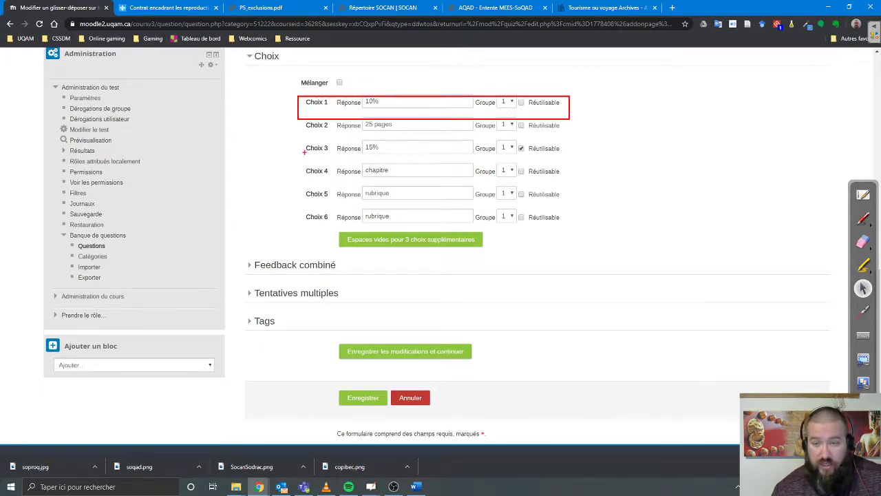
left_click_drag(301, 138, 573, 161)
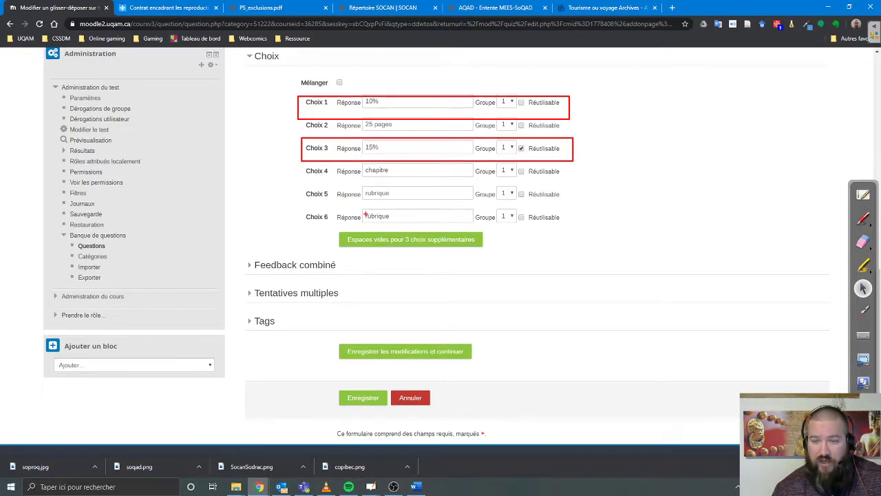
key("Escape")
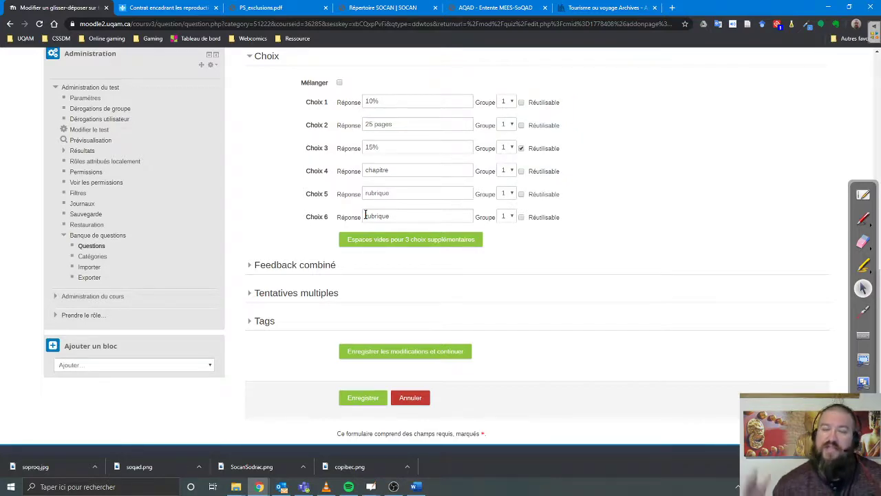
scroll(365, 214, "up", 10)
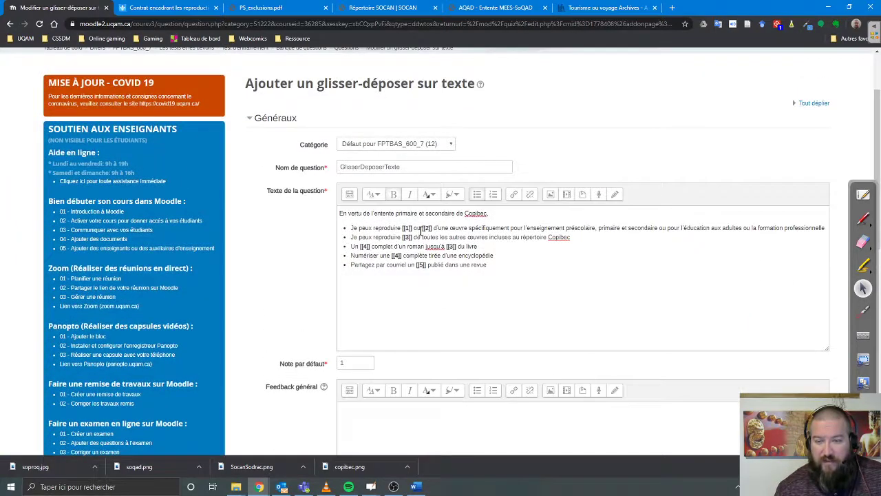
scroll(410, 269, "down", 8)
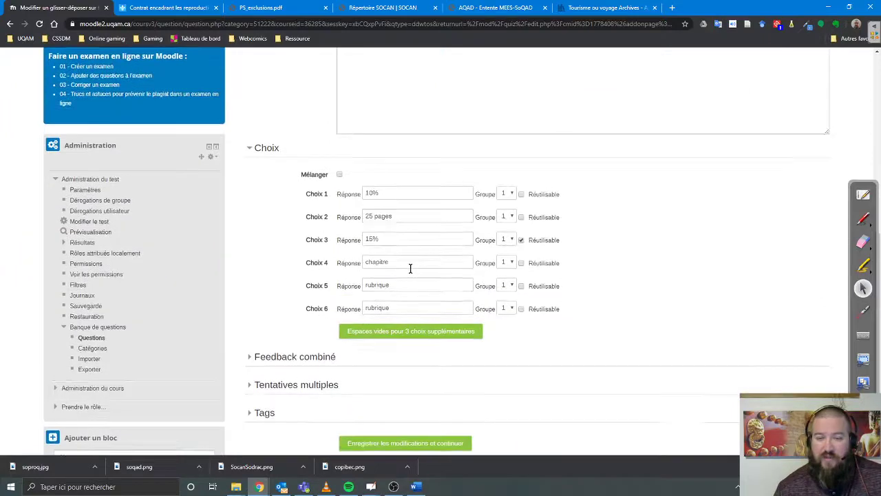
scroll(412, 270, "up", 2)
scroll(413, 273, "down", 1)
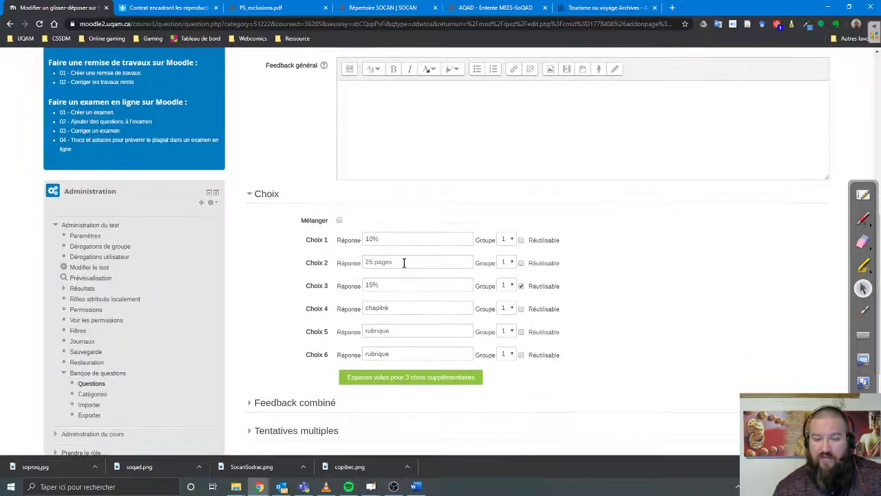
left_click_drag(404, 262, 366, 262)
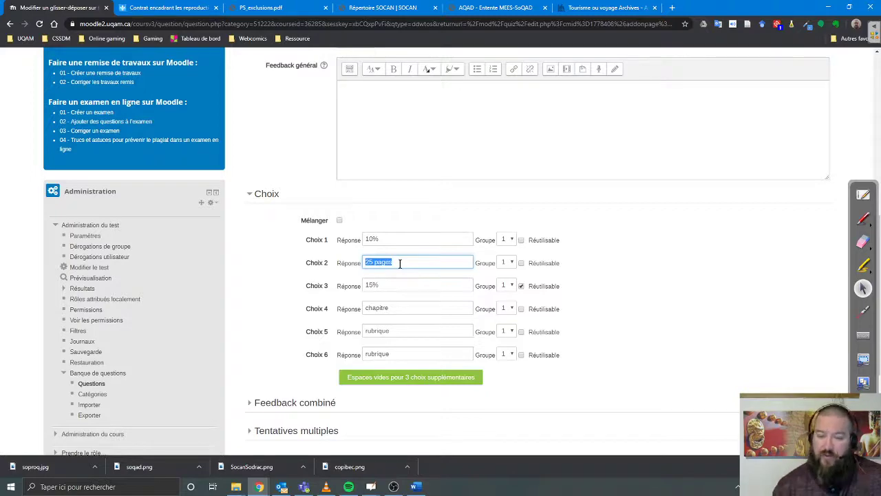
Save the changes while staying in the question editor, and open the question preview in a widened window.
scroll(399, 263, "down", 4)
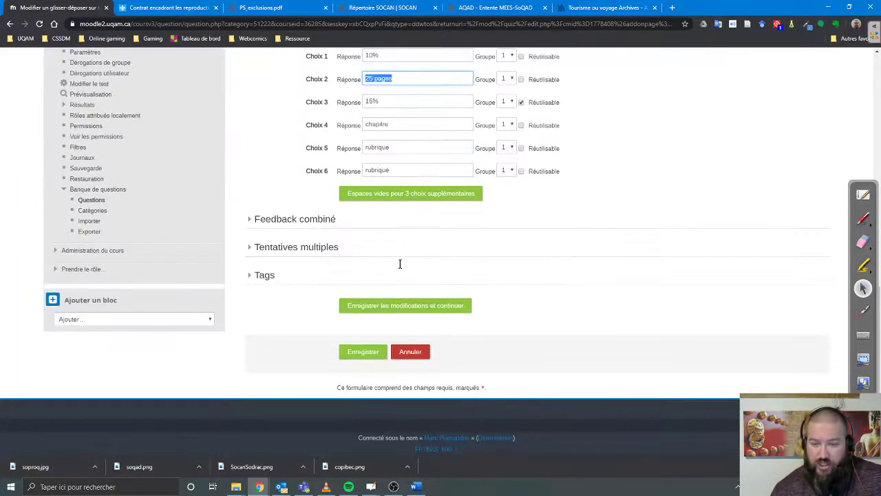
left_click(403, 309)
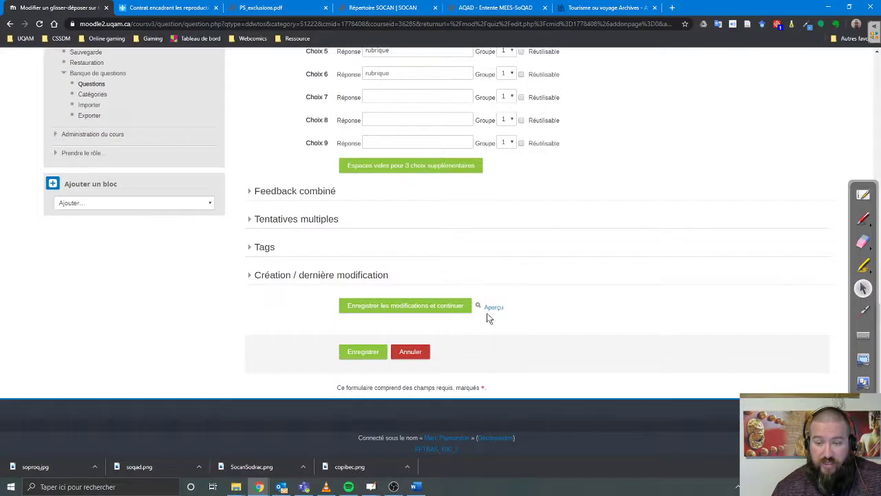
left_click(489, 308)
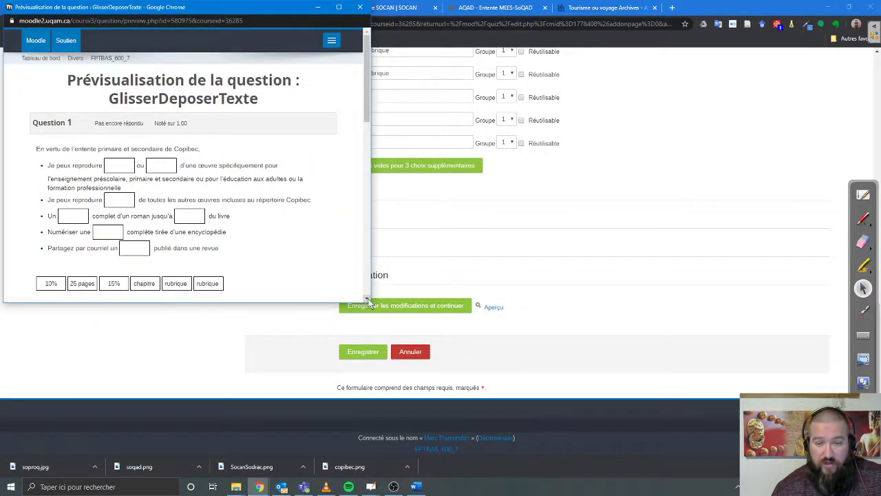
left_click_drag(371, 302, 575, 312)
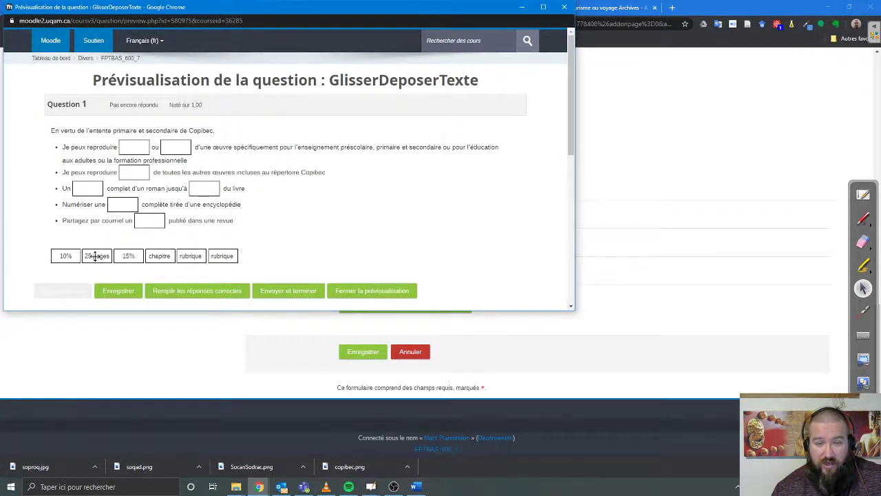
Test the preview by placing 25 pages and 10% in the first bullet's two blanks, and close the preview.
left_click_drag(97, 255, 129, 146)
left_click_drag(66, 254, 173, 146)
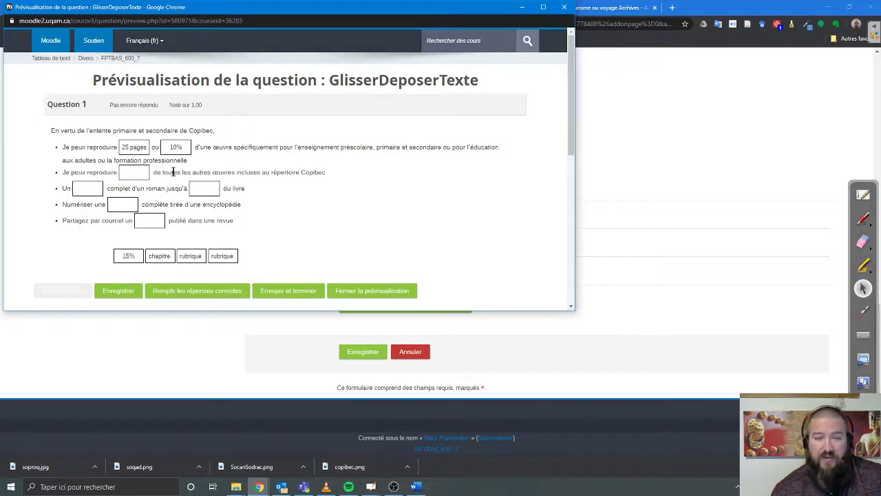
left_click(564, 7)
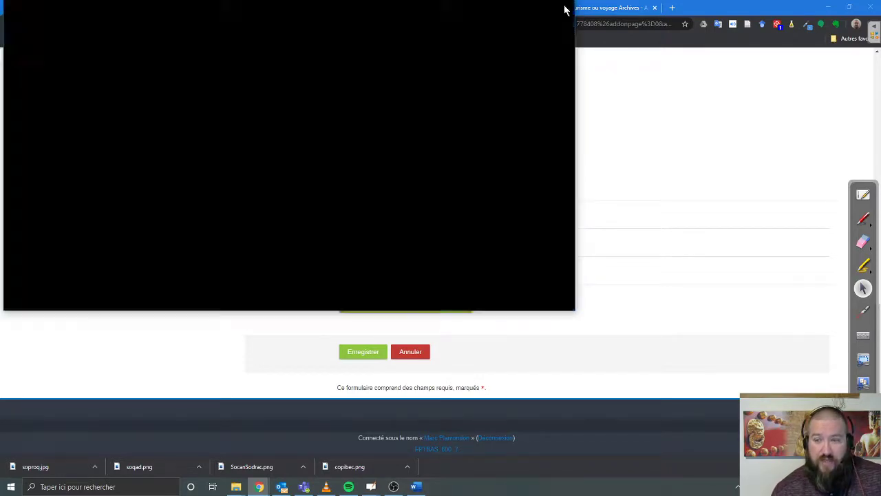
Assign Choix 1 (10%) and Choix 3 (15%) to group 2, and save the changes while continuing to edit.
scroll(425, 239, "up", 3)
scroll(422, 243, "up", 2)
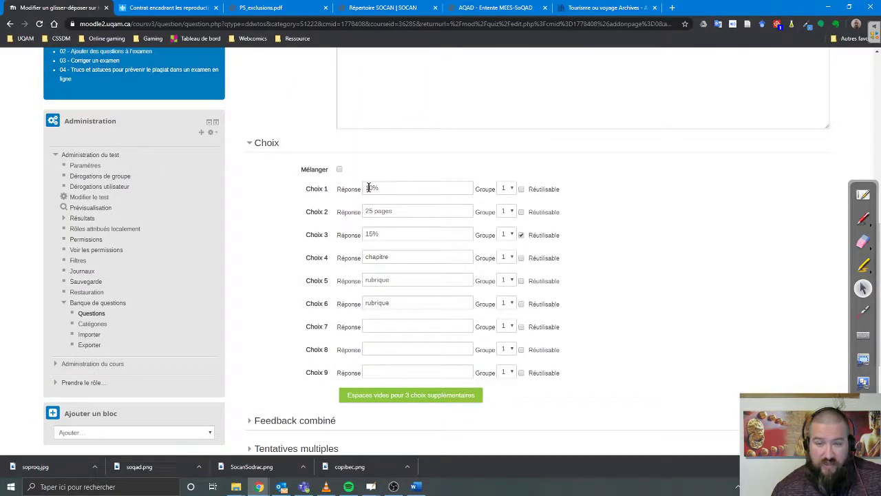
left_click(369, 187)
left_click(375, 234)
left_click(507, 190)
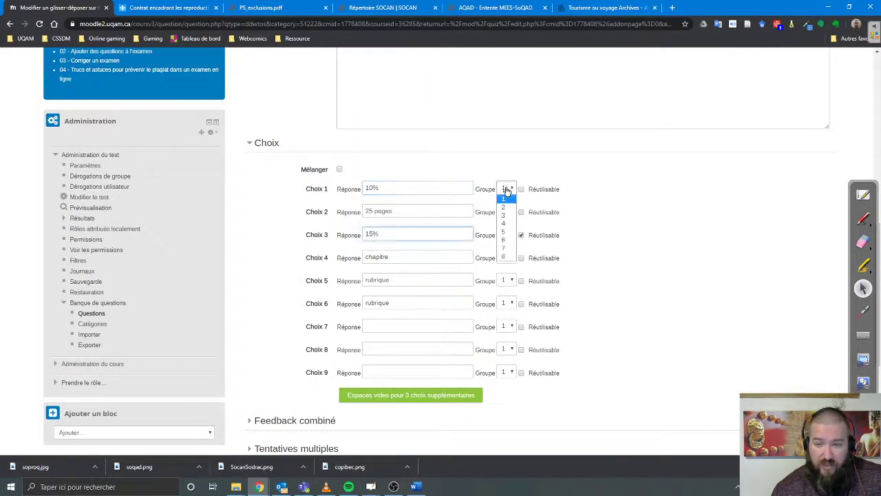
left_click(507, 208)
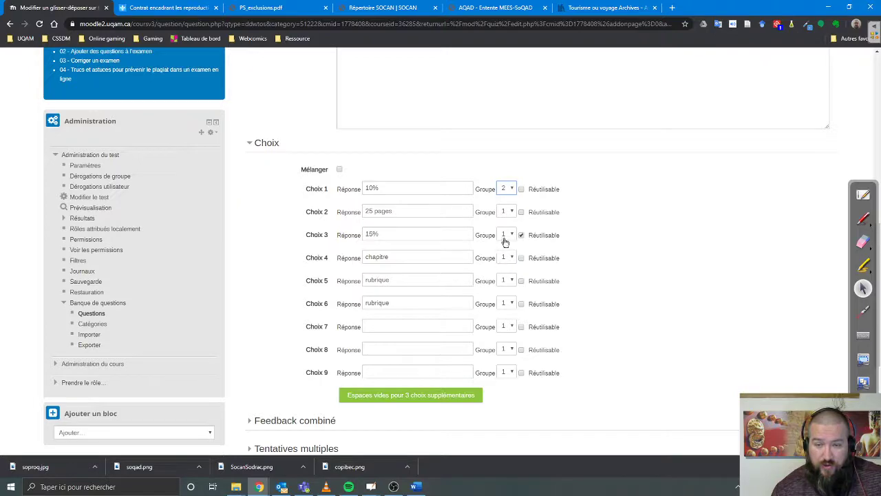
left_click(507, 236)
left_click(507, 255)
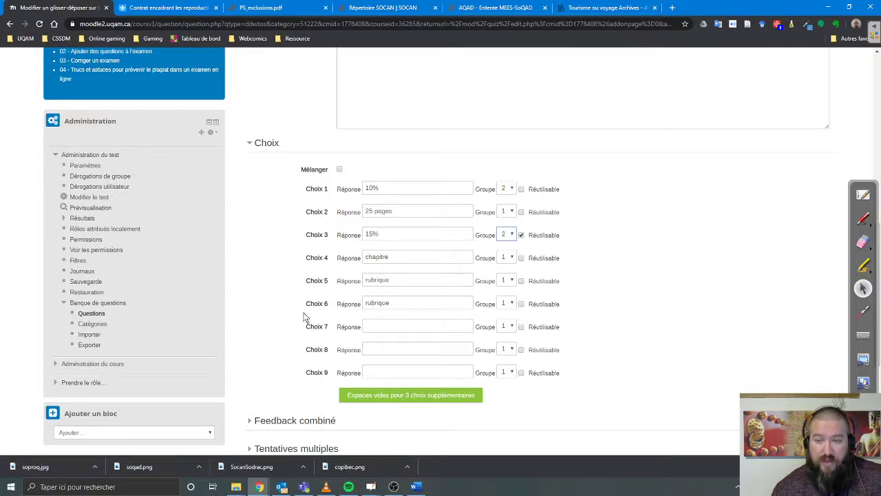
scroll(279, 307, "down", 3)
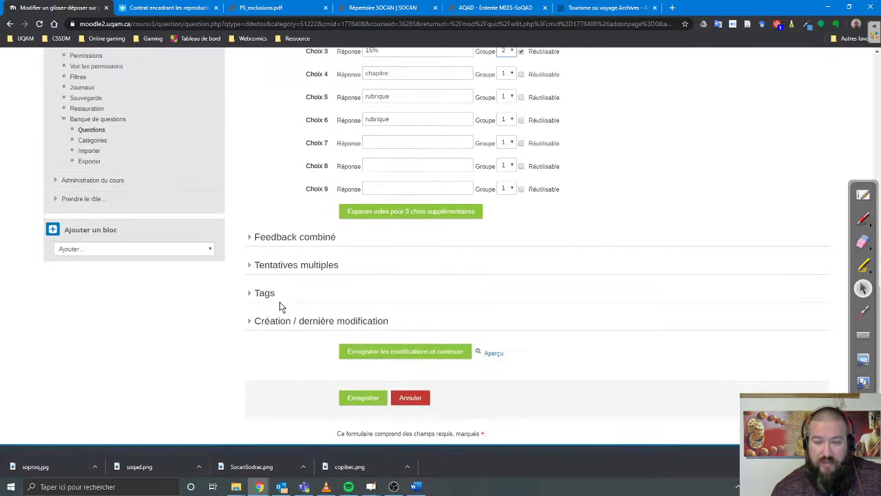
left_click(441, 352)
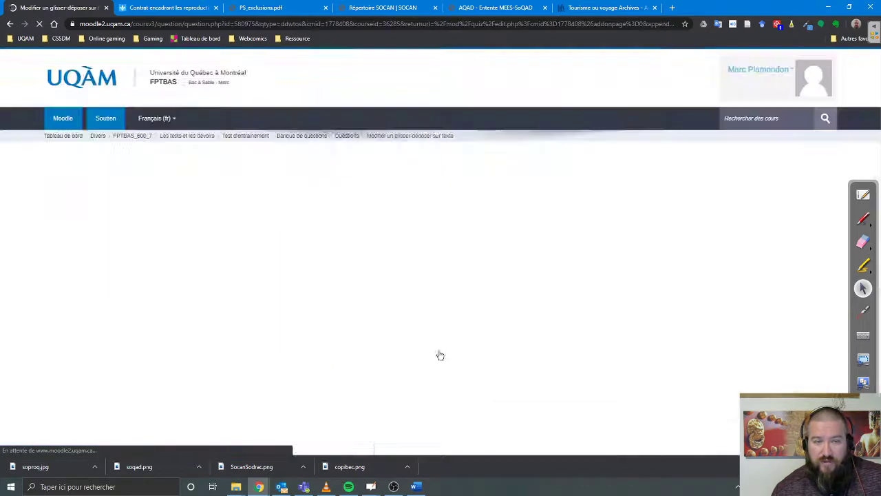
Open the question preview in a widened window, and place 10% in the first bullet and 15% in the second and third bullets' grey blanks.
scroll(440, 355, "down", 3)
scroll(440, 355, "down", 7)
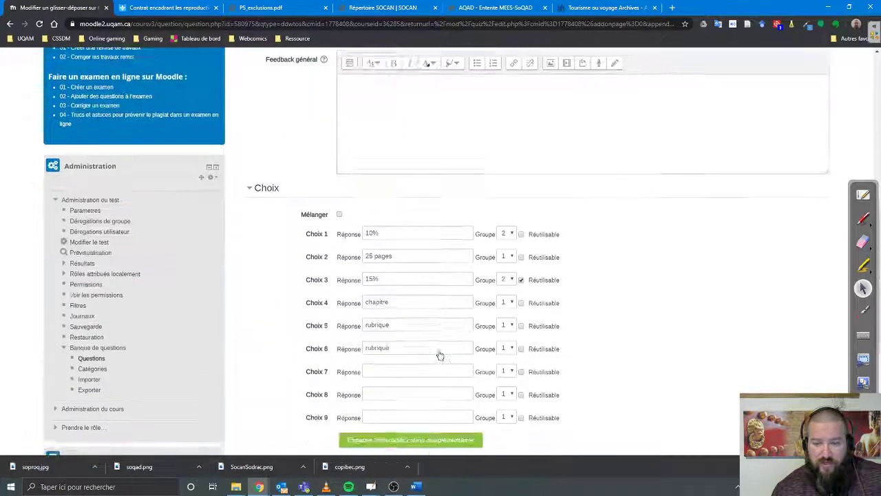
left_click(494, 374)
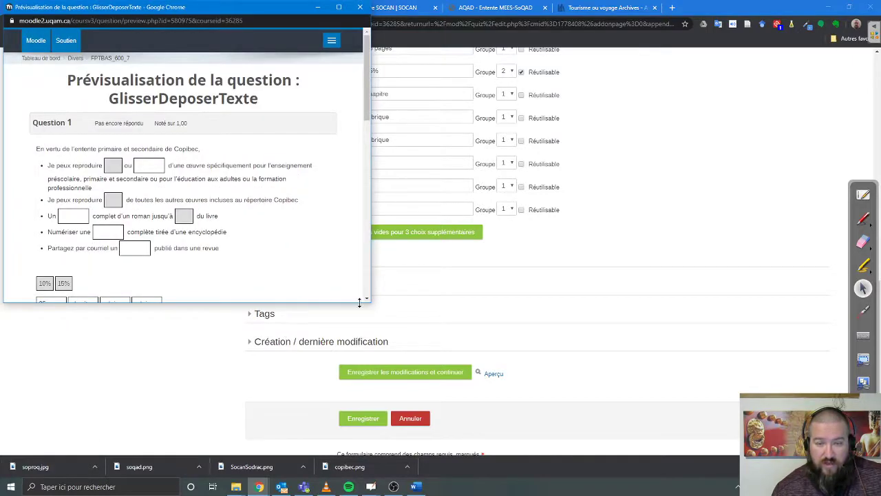
left_click_drag(369, 302, 550, 333)
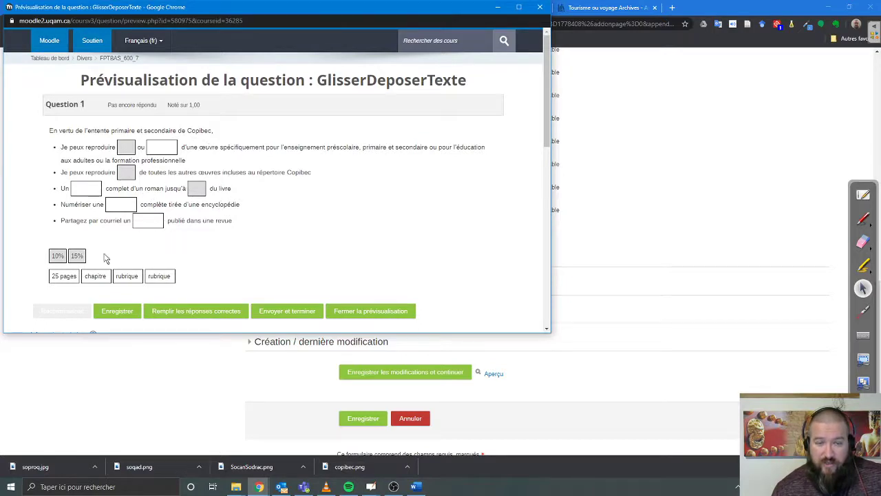
left_click_drag(58, 255, 124, 147)
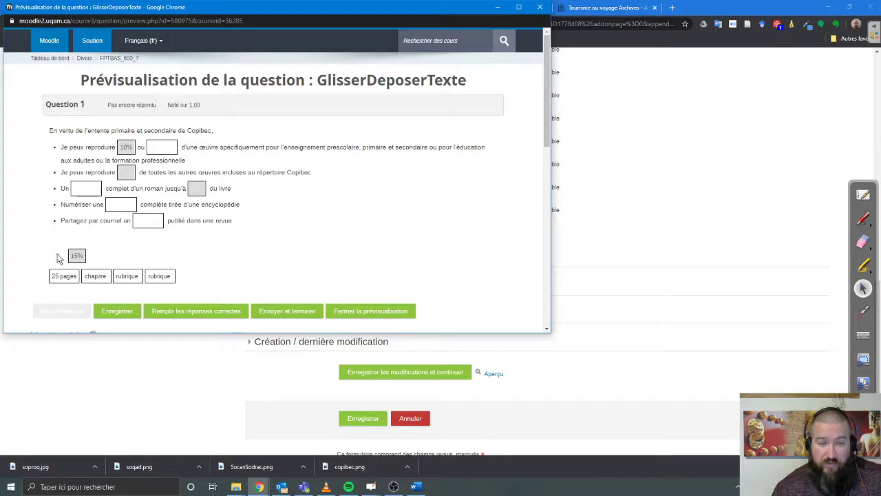
left_click_drag(70, 255, 126, 172)
left_click_drag(78, 254, 196, 188)
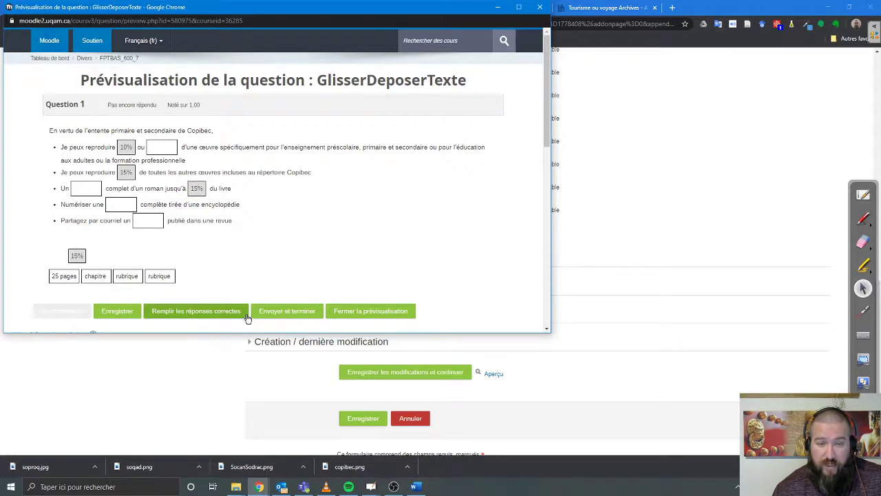
Fill the preview's white blanks with 25 pages, chapitre, rubrique and rubrique, and close the preview.
left_click_drag(64, 275, 161, 147)
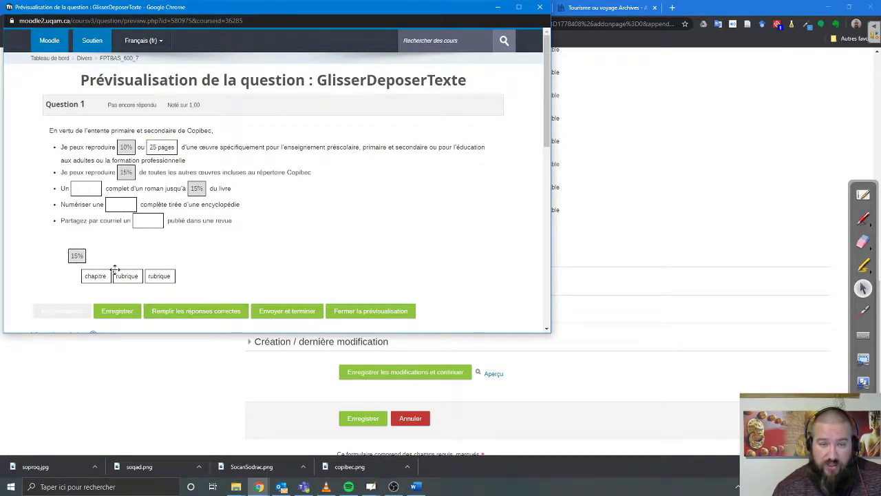
left_click_drag(95, 275, 86, 189)
left_click_drag(124, 275, 121, 204)
left_click_drag(153, 274, 142, 221)
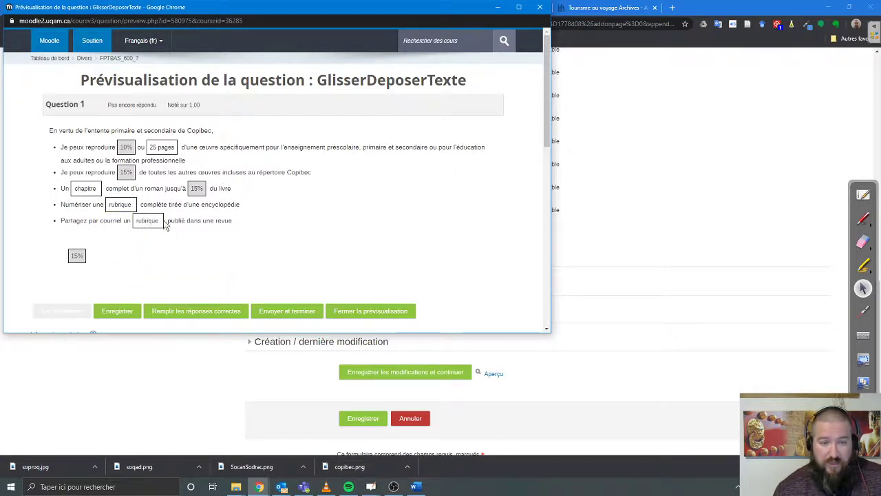
left_click(540, 6)
Check the source text in Word, and renumber the encyclopédie bullet's placeholder to [[5]] and the revue bullet's to [[6]] in the question text.
scroll(497, 260, "up", 2)
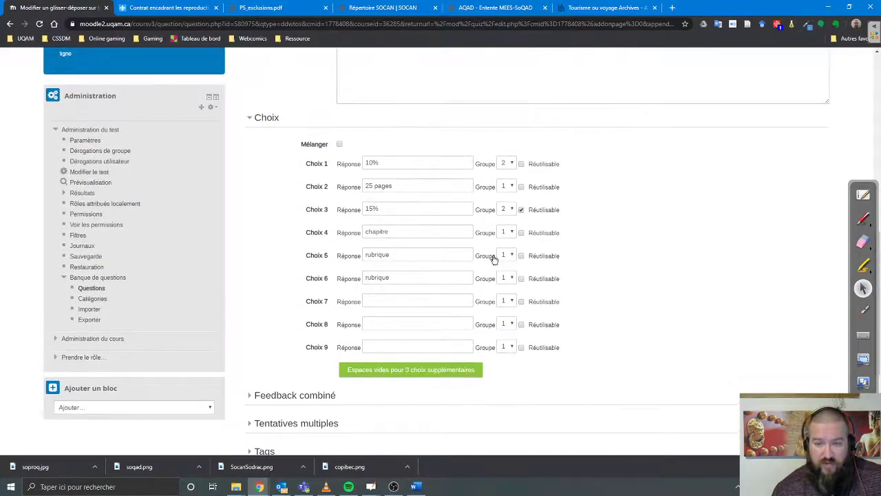
scroll(424, 294, "up", 3)
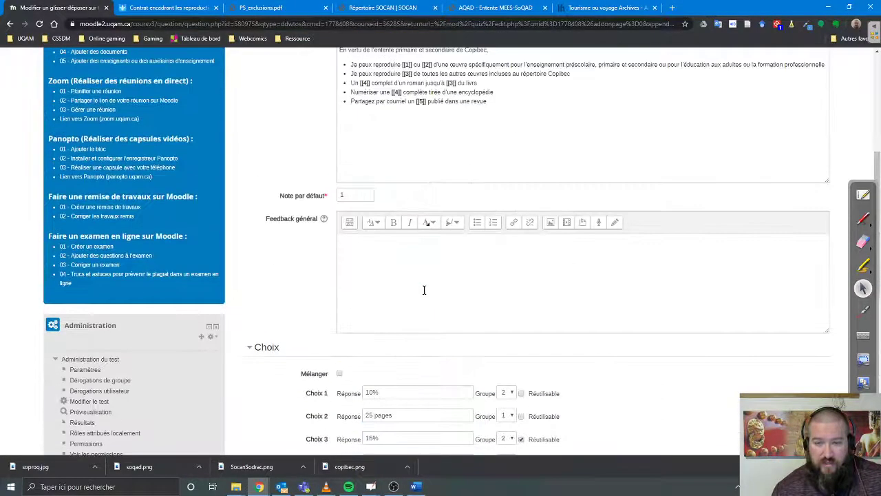
left_click(415, 486)
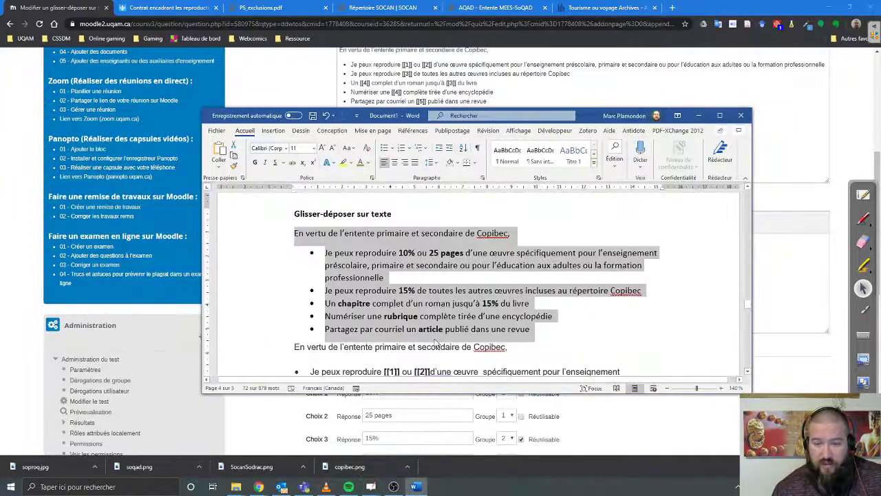
left_click(622, 95)
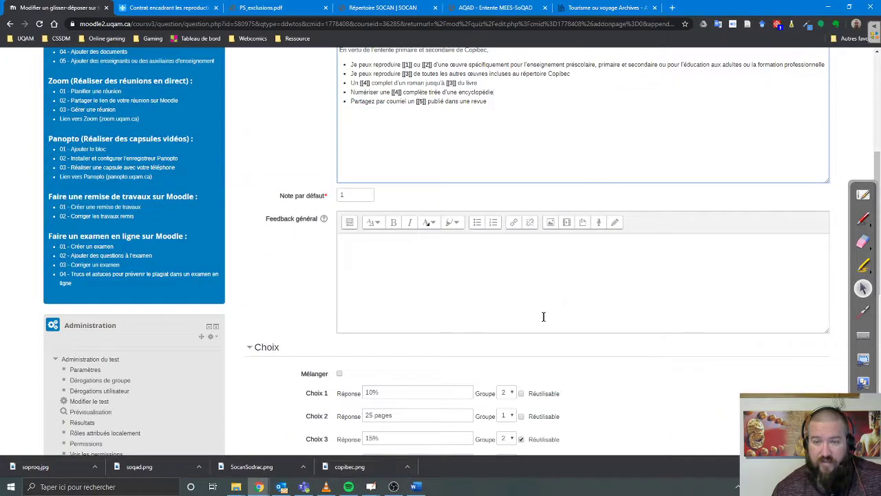
scroll(475, 244, "up", 1)
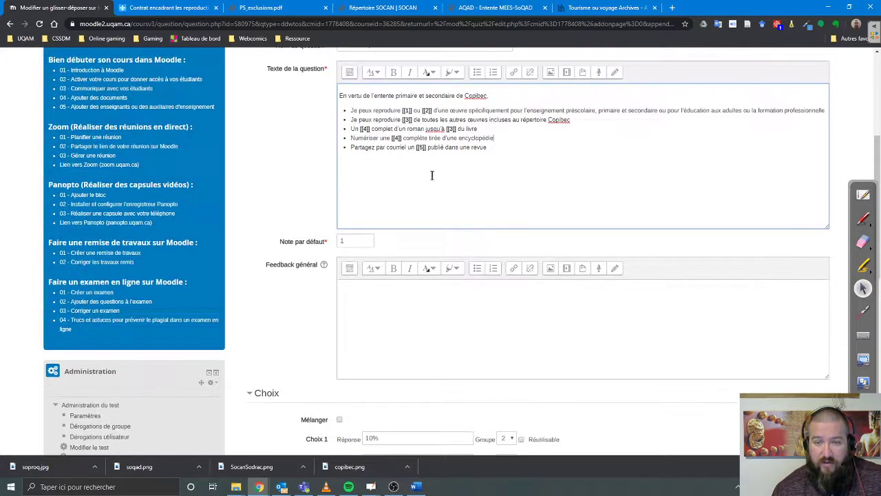
left_click(396, 137)
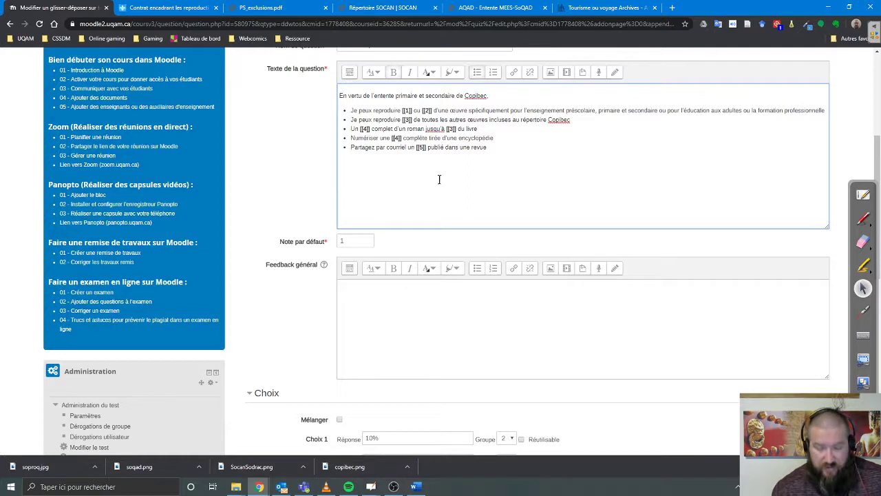
double_click(420, 147)
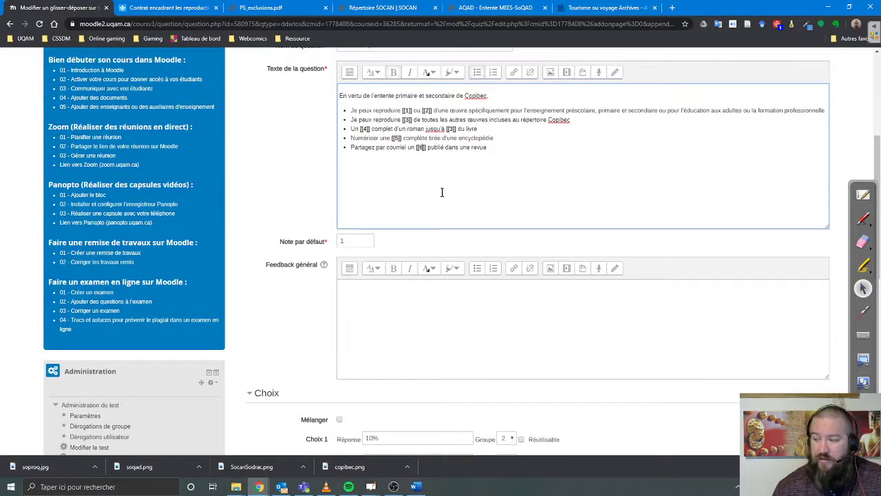
key("XF86AudioLowerVolume")
key("XF86AudioLowerVolume")
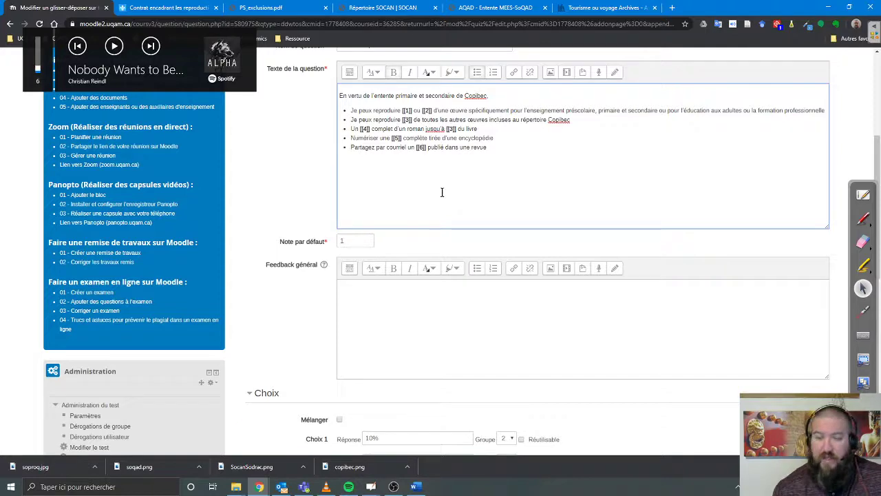
Set Choix 6's answer to "article", and save the changes while continuing to edit.
scroll(440, 227, "down", 5)
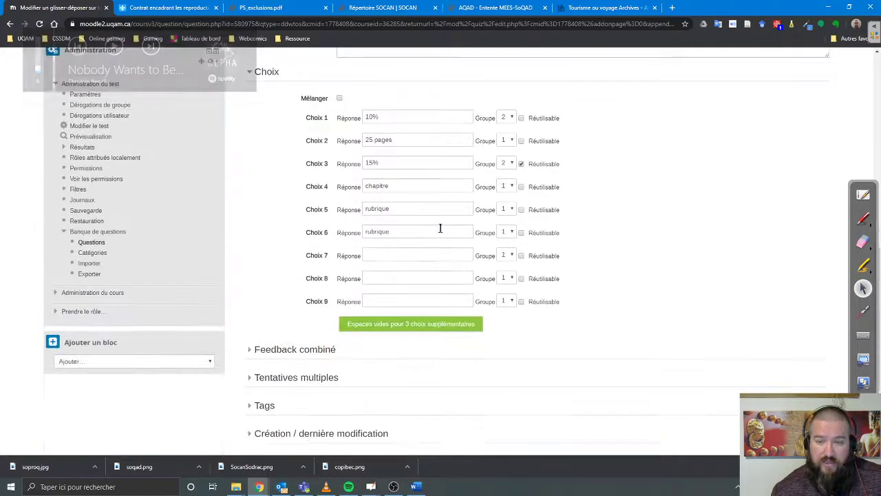
left_click(387, 232)
double_click(387, 231)
type("article")
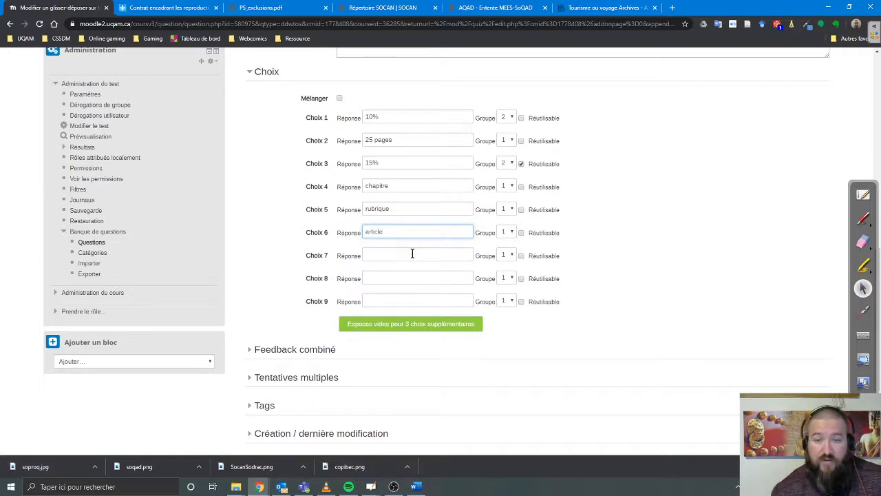
scroll(411, 252, "down", 3)
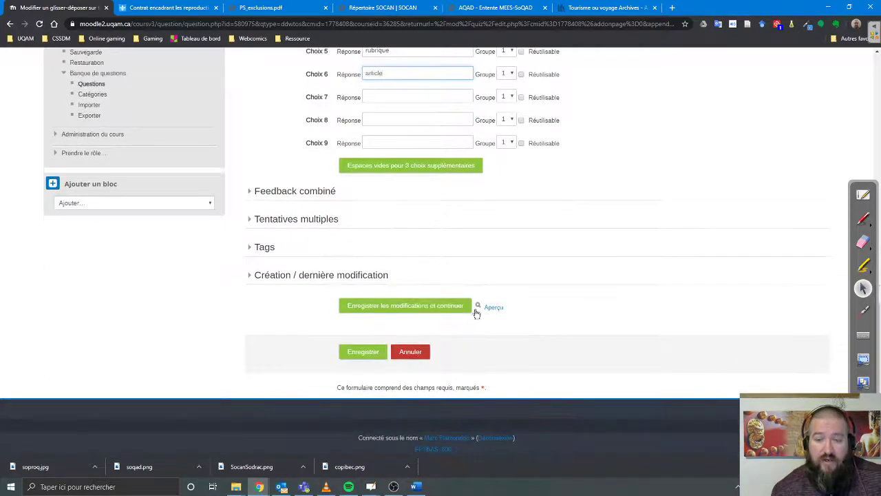
left_click(433, 306)
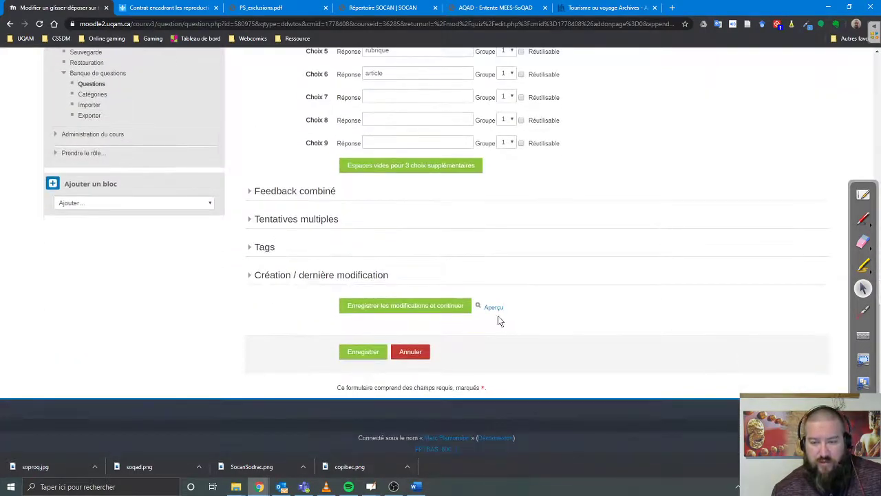
Open the question preview, place 10% and 15% in the first and second bullets' grey blanks, and try placing 15% in the third bullet's.
left_click(494, 308)
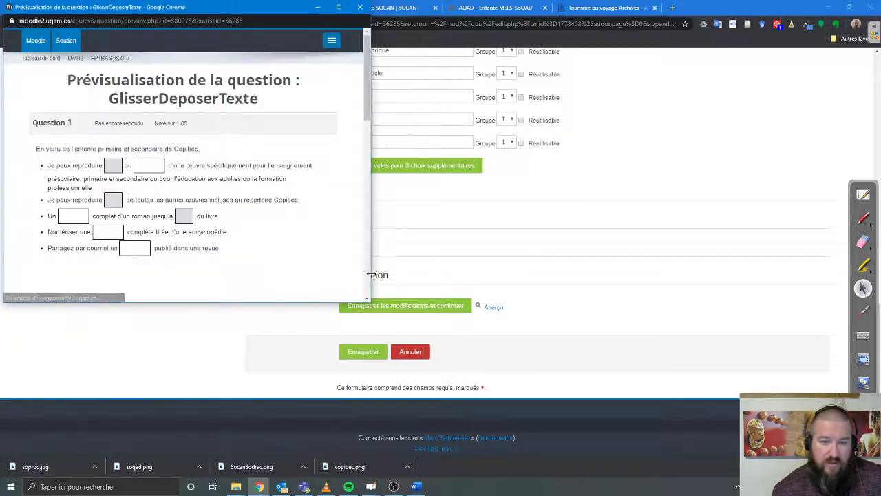
scroll(266, 228, "down", 3)
scroll(265, 229, "up", 2)
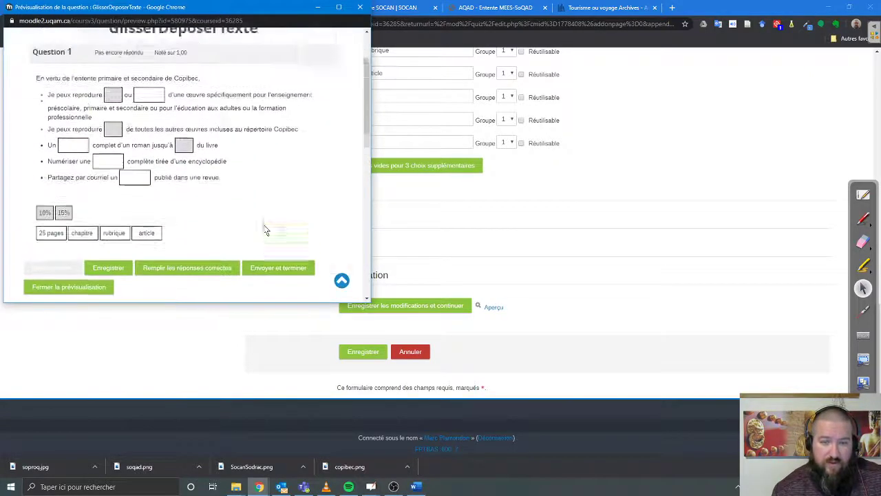
scroll(265, 228, "up", 1)
left_click_drag(44, 237, 112, 121)
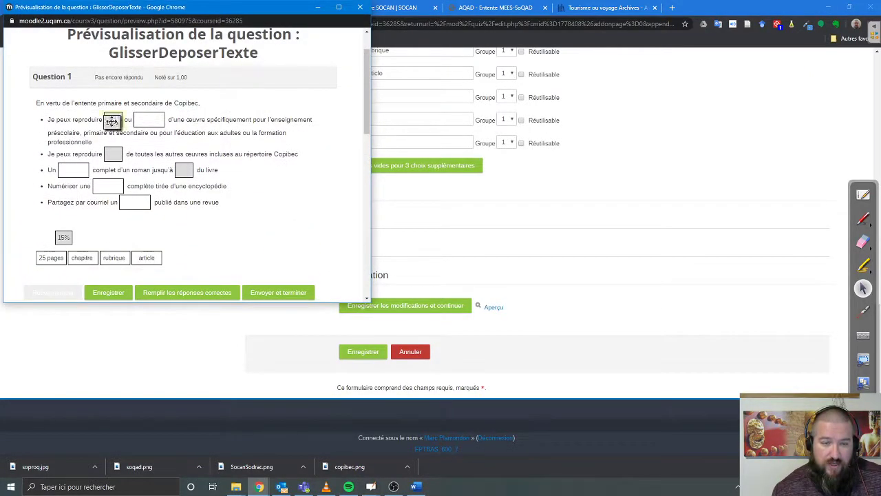
left_click_drag(63, 237, 113, 153)
left_click_drag(63, 237, 182, 170)
Place 25 pages, chapitre, rubrique and article in the preview's white blanks, following the order of the bullets.
left_click_drag(51, 257, 142, 120)
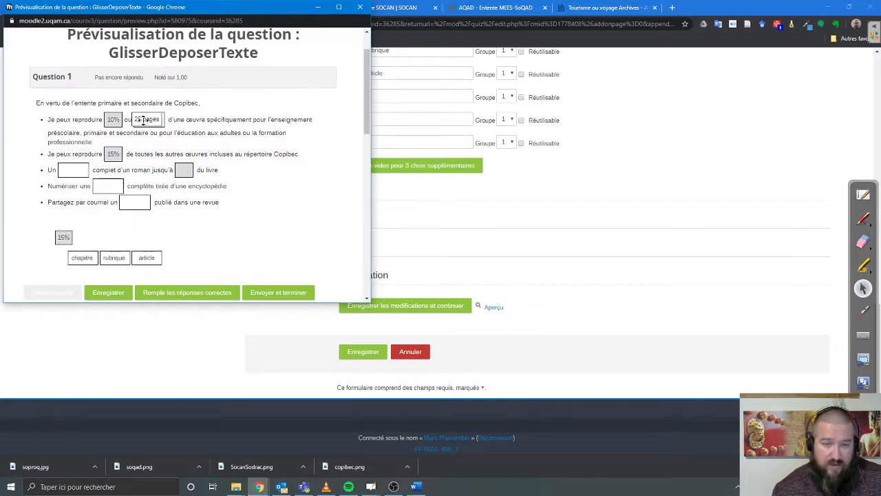
left_click_drag(82, 256, 74, 165)
left_click_drag(113, 256, 106, 186)
left_click_drag(146, 257, 135, 202)
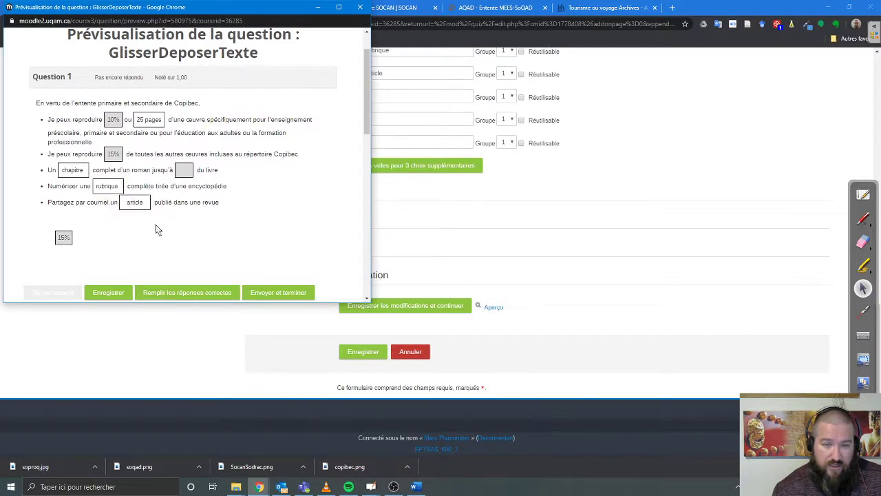
Submit and finish the preview attempt, review the marked answers and the correct-answer feedback, and close the preview.
scroll(252, 260, "down", 1)
left_click(274, 246)
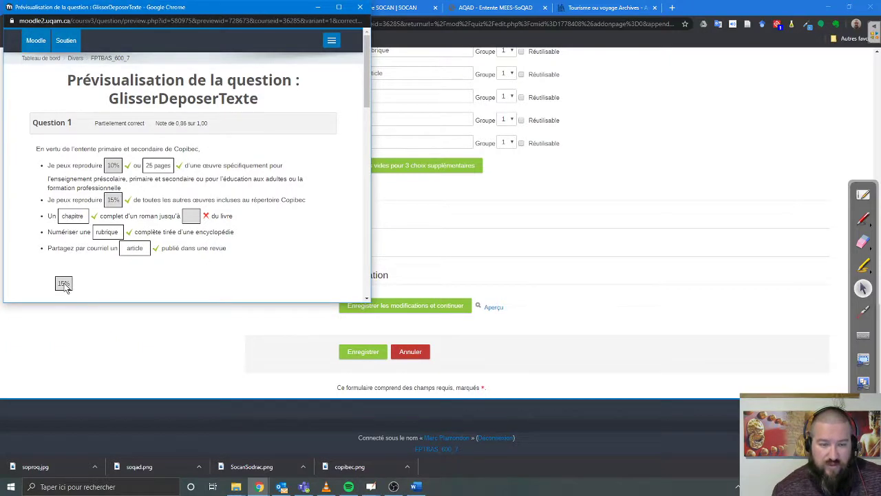
scroll(224, 227, "down", 3)
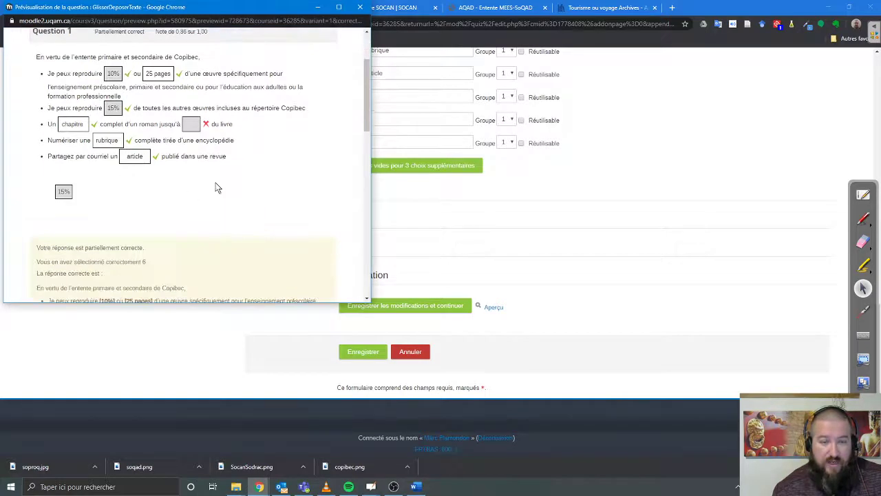
scroll(216, 188, "down", 4)
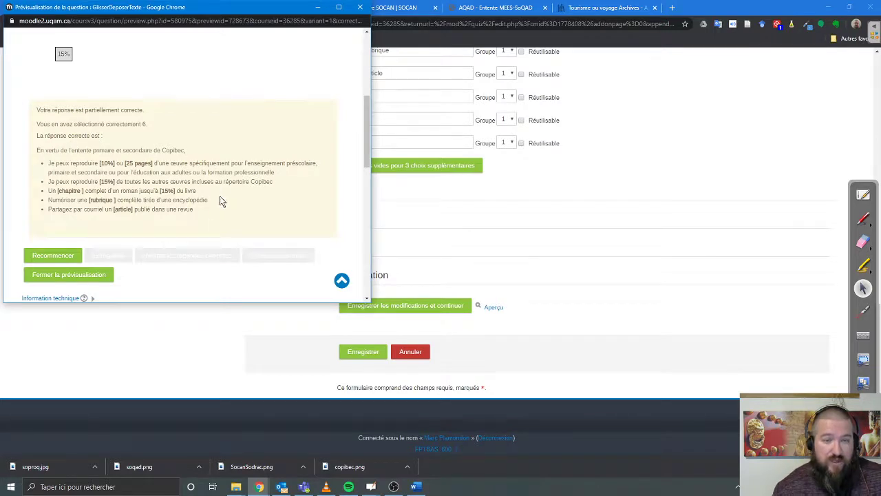
left_click(359, 7)
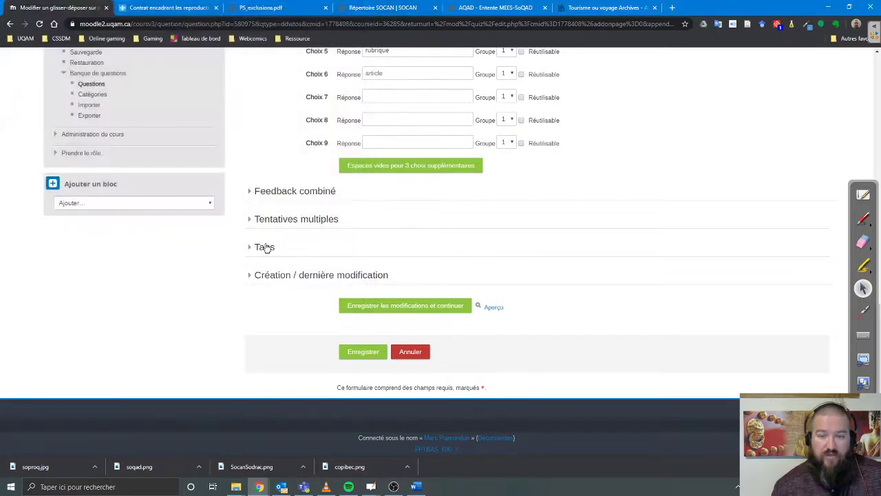
Review the finished question text and choices, and save the question to return to the test's editing page.
scroll(267, 248, "up", 15)
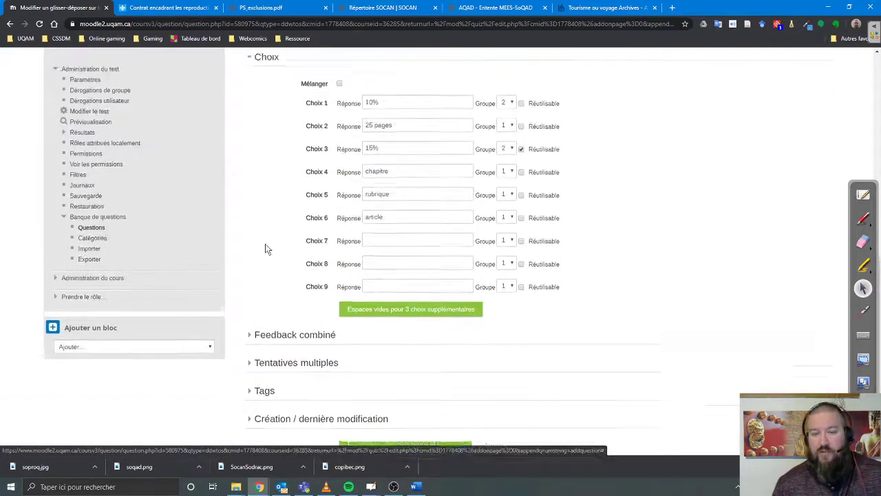
scroll(267, 248, "up", 1)
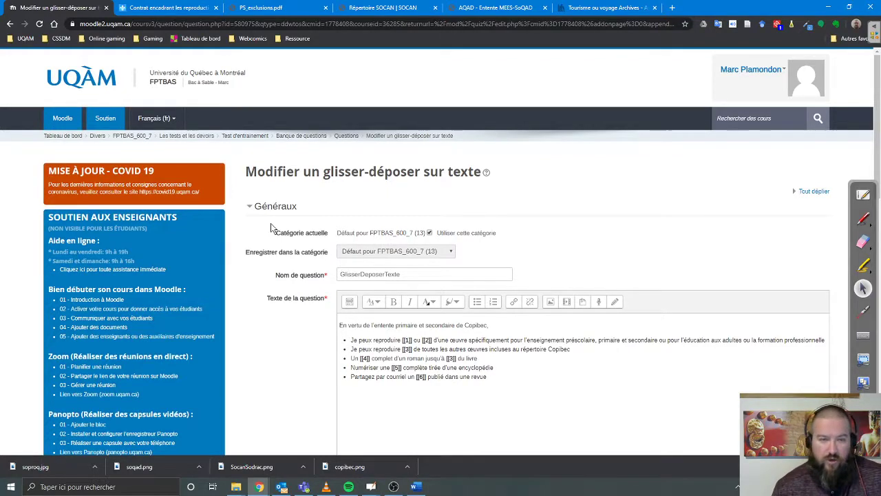
scroll(271, 223, "down", 2)
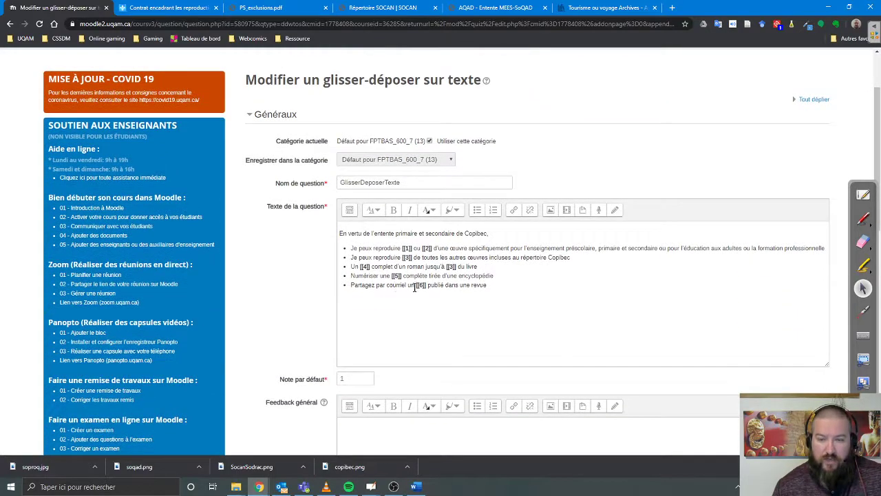
scroll(394, 275, "down", 10)
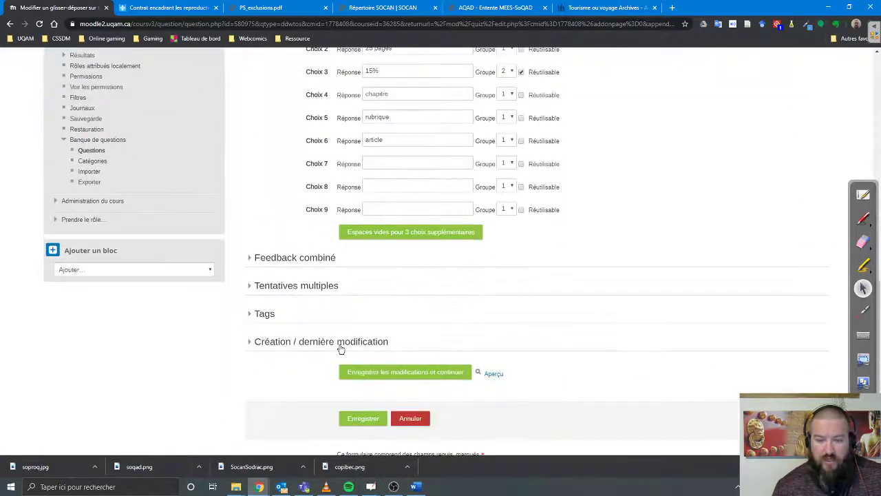
left_click(366, 355)
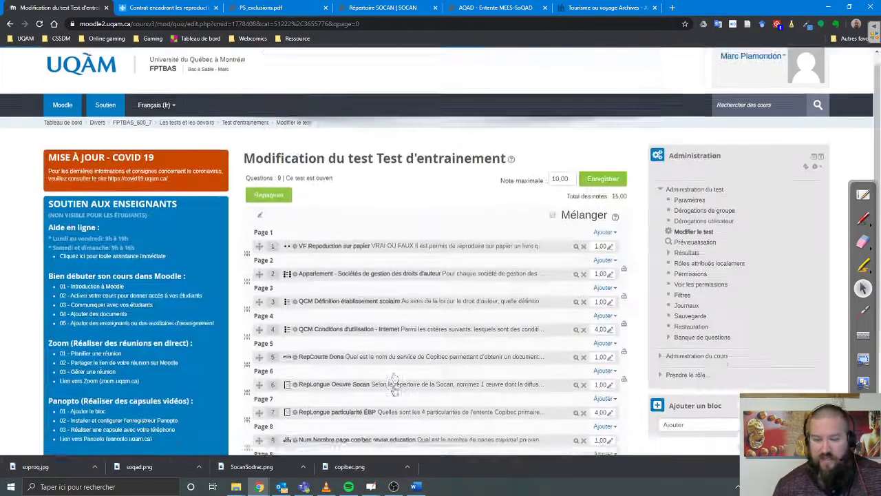
Add a new question of type Glisser-déposer sur une image at the end of the test, after page 9.
scroll(608, 333, "down", 3)
left_click(604, 319)
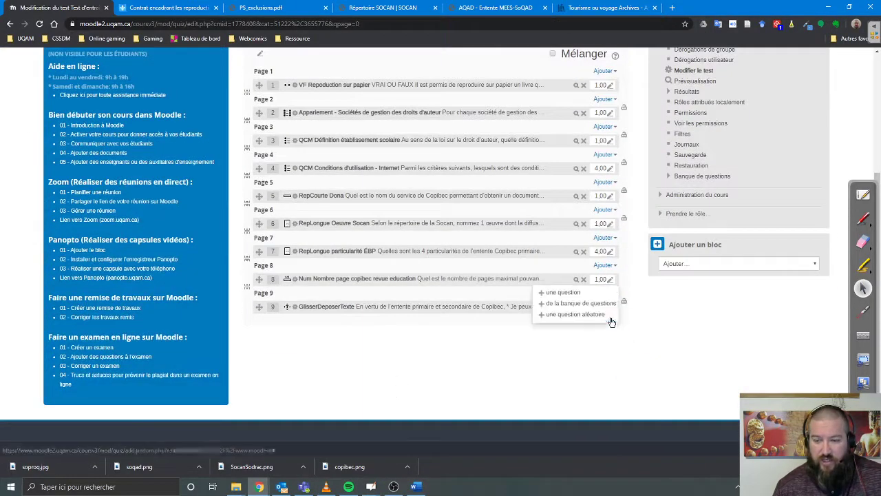
left_click(554, 292)
left_click_drag(422, 258, 421, 358)
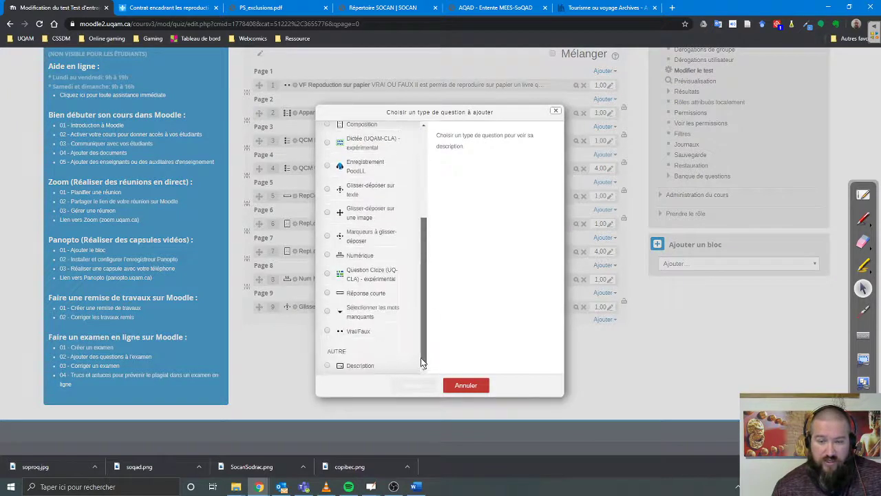
left_click(362, 216)
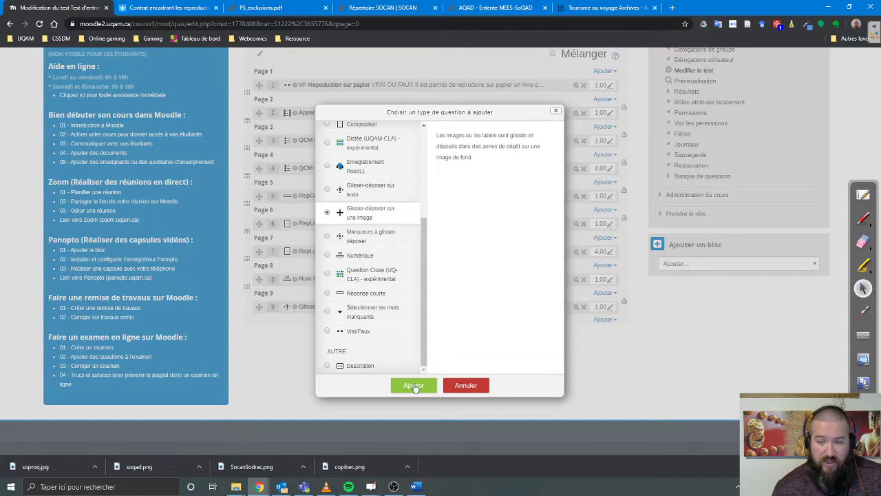
left_click(414, 385)
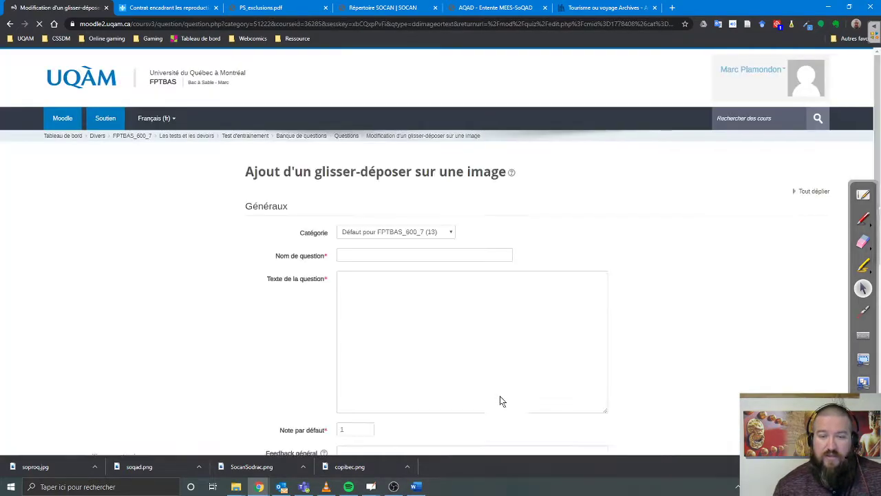
Name the new question GlisserDeposerImage.
left_click(395, 255)
type("G")
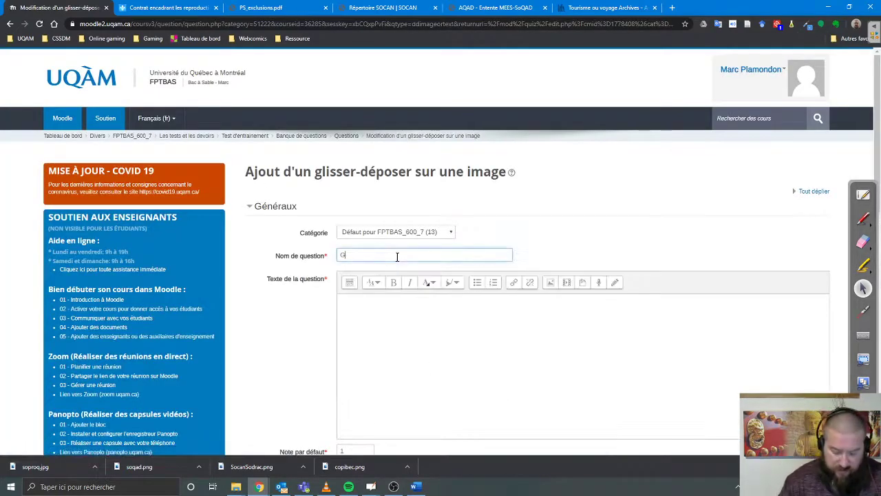
type("lisserDeposer")
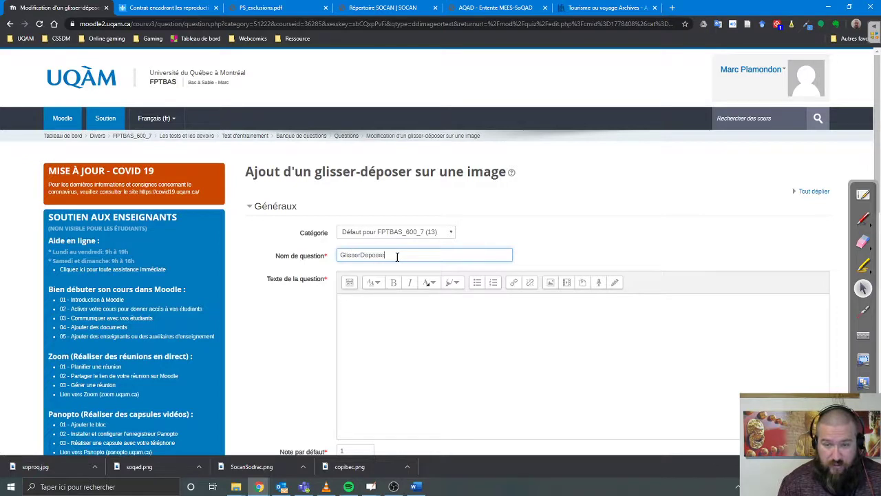
type("Image")
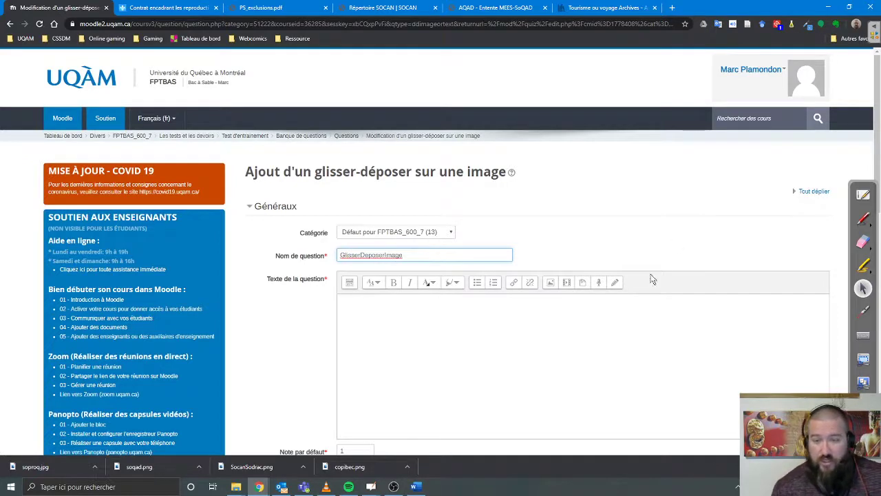
Copy the instruction paragraph under Glisser-déposer sur image from the Word document and paste it as the Moodle question text.
left_click(416, 486)
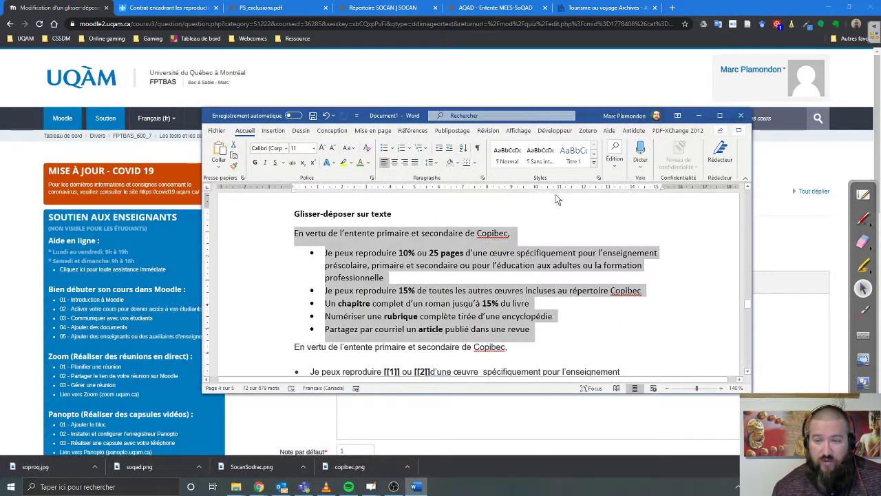
left_click_drag(583, 116, 519, 73)
scroll(454, 239, "down", 2)
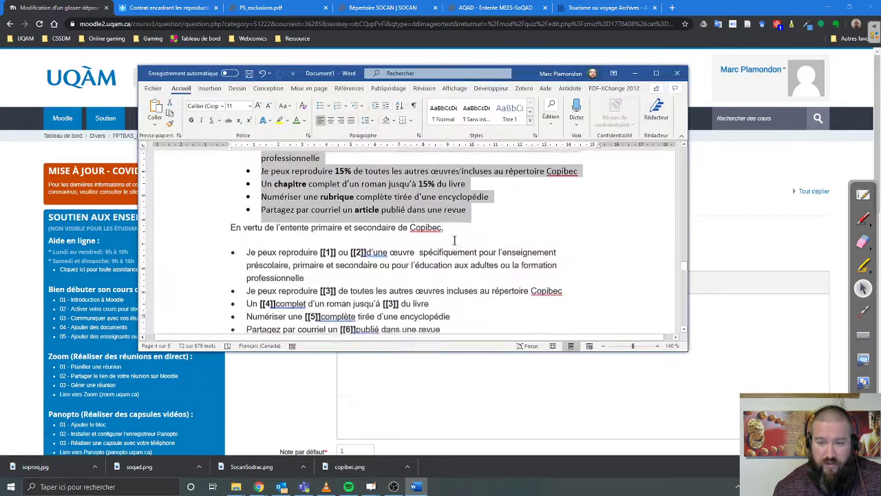
scroll(454, 240, "down", 6)
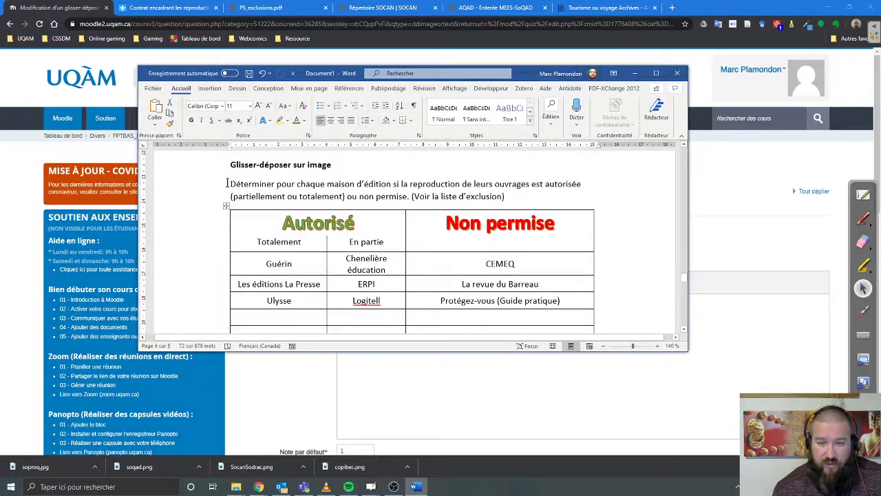
left_click_drag(226, 184, 521, 198)
key("ctrl+c")
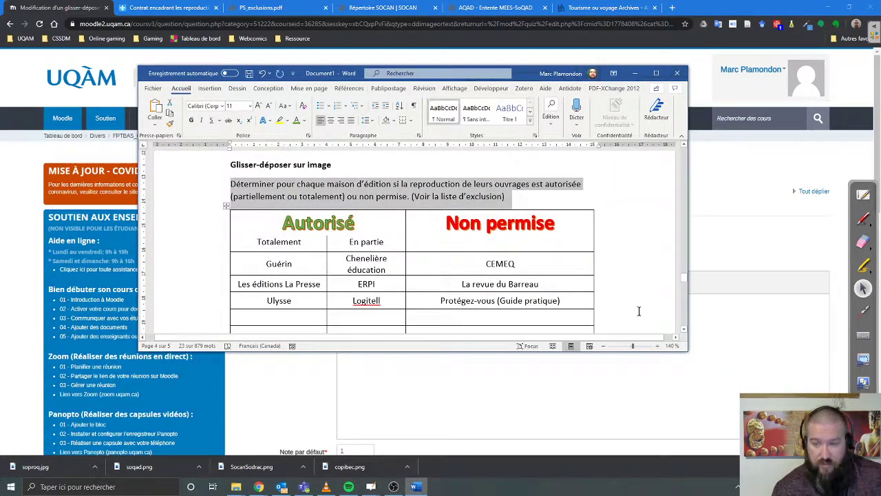
left_click(659, 378)
key("ctrl+v")
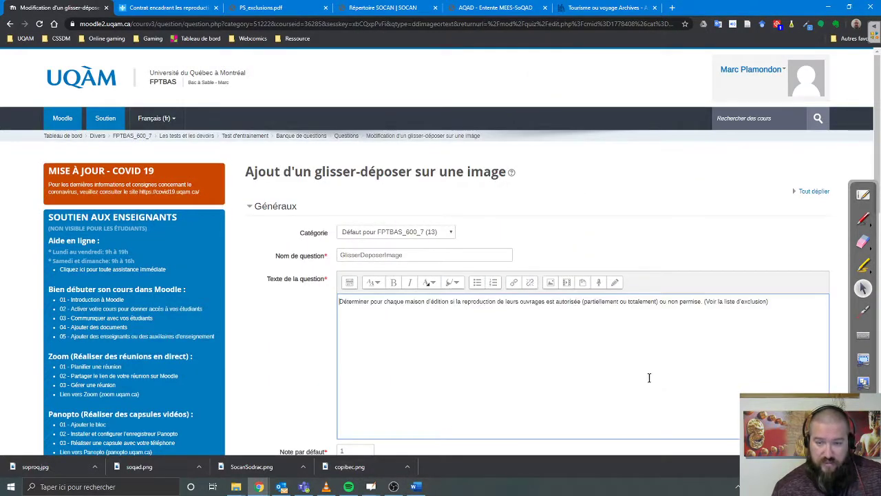
In the Word table, hide the publisher names under Autorisé and Non permise by giving them a white font colour.
key("alt+Tab")
left_click(422, 242)
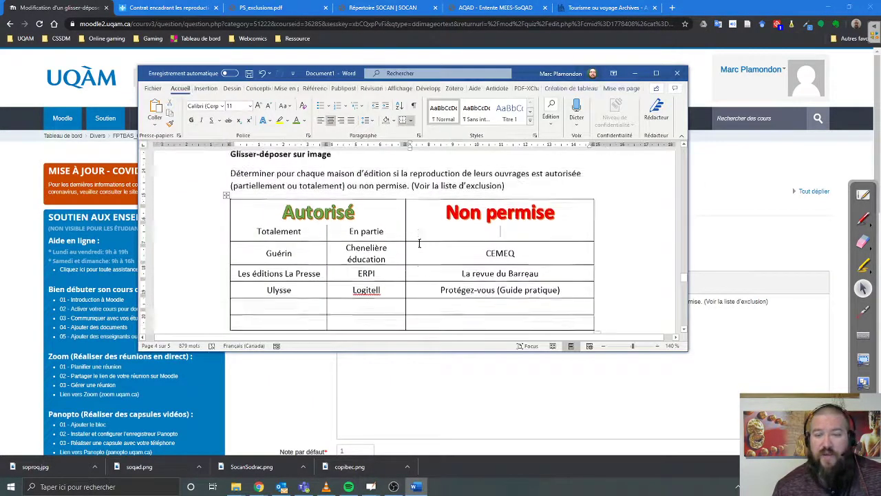
scroll(418, 243, "down", 1)
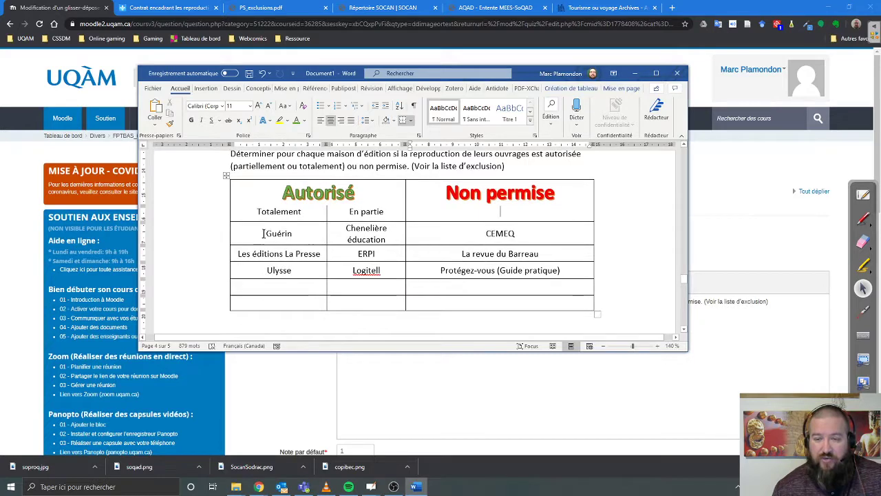
left_click_drag(263, 233, 486, 277)
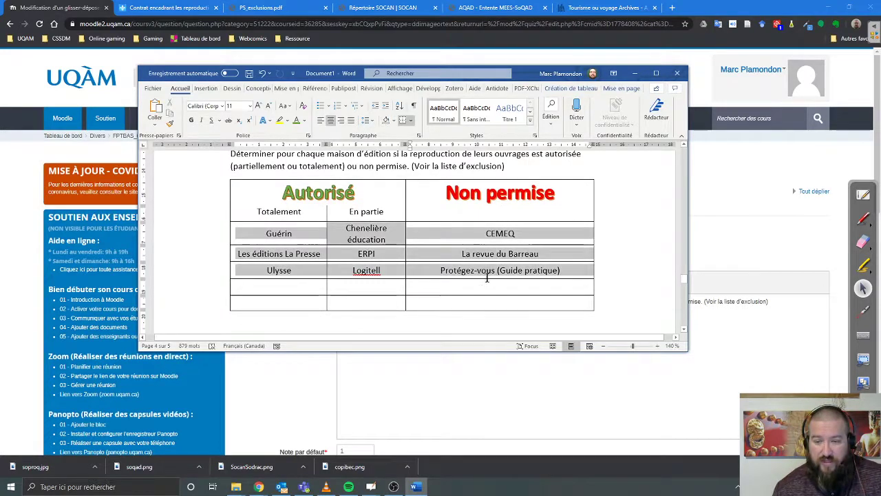
left_click(304, 121)
left_click(309, 172)
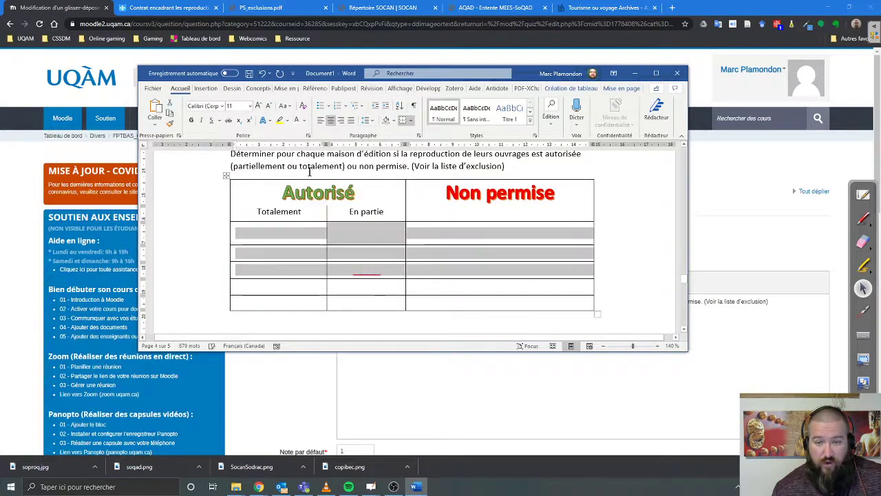
left_click(596, 267)
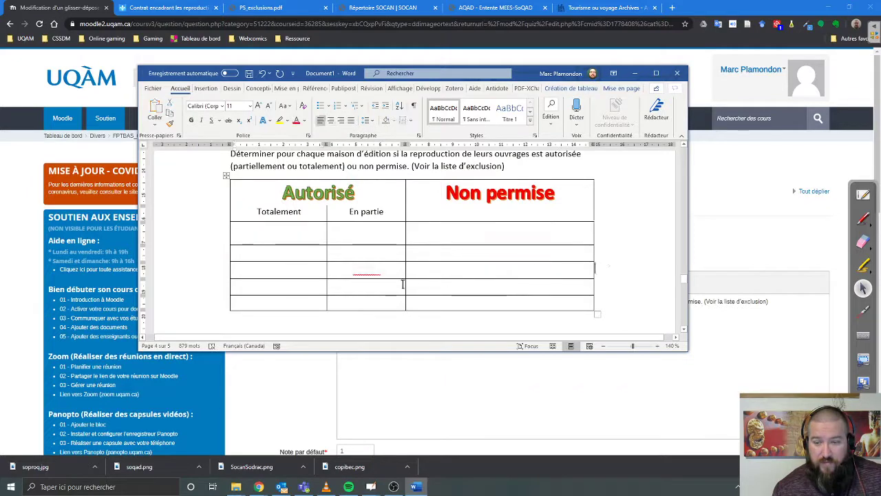
Ignore all occurrences of the spelling error in the third entry row's En partie cell, and check the blank-looking table.
right_click(367, 274)
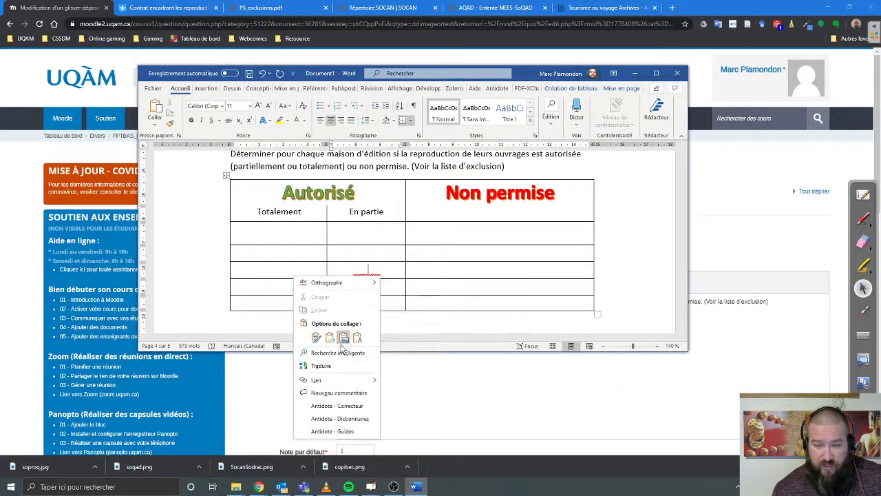
mouse_move(323, 282)
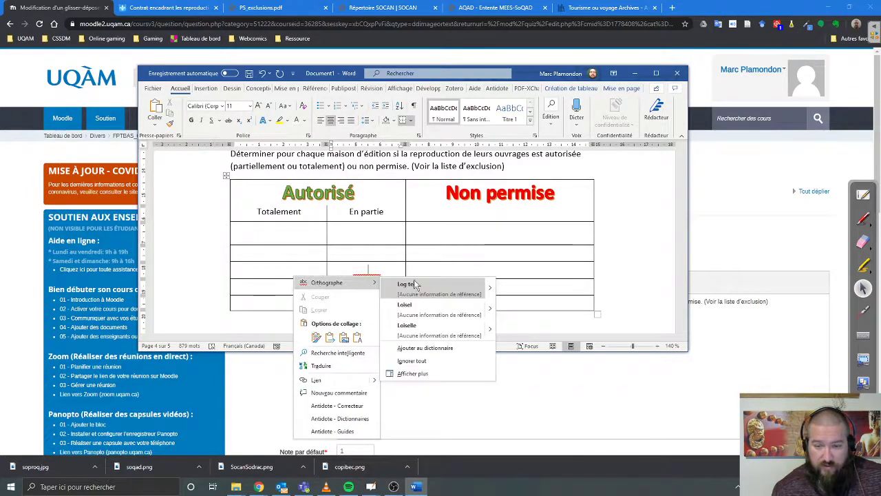
left_click(411, 360)
left_click(251, 301)
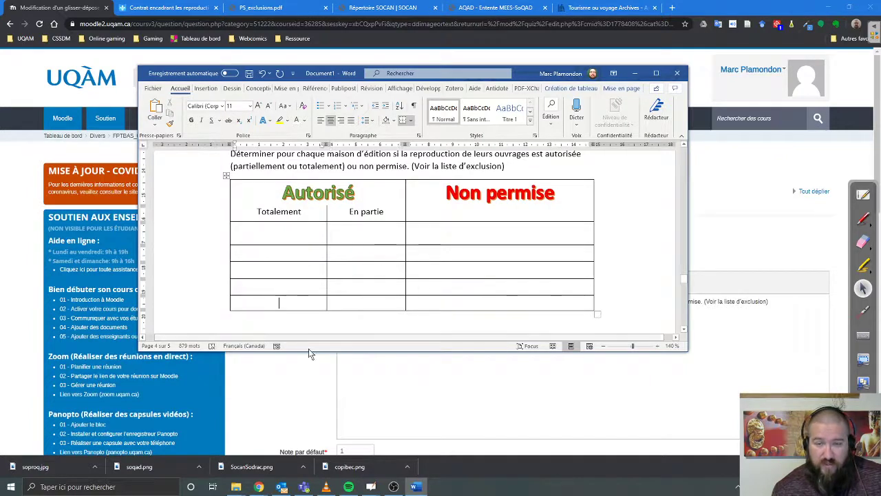
left_click(195, 255)
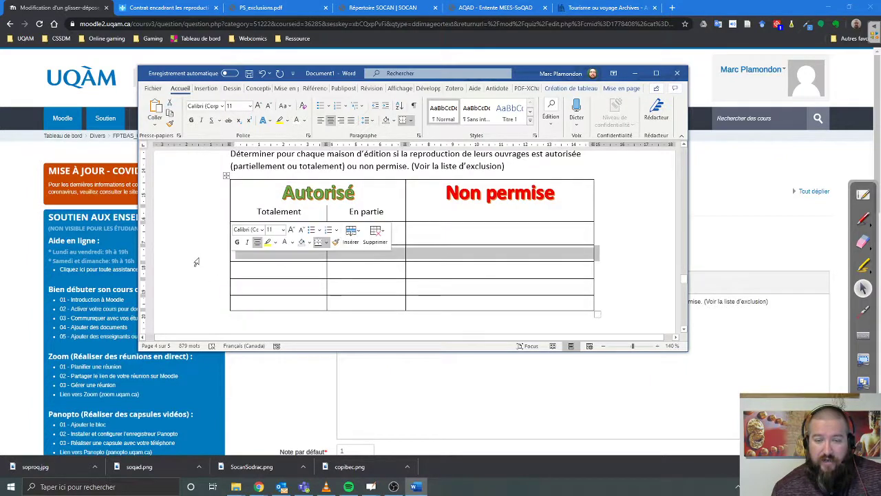
left_click(609, 213)
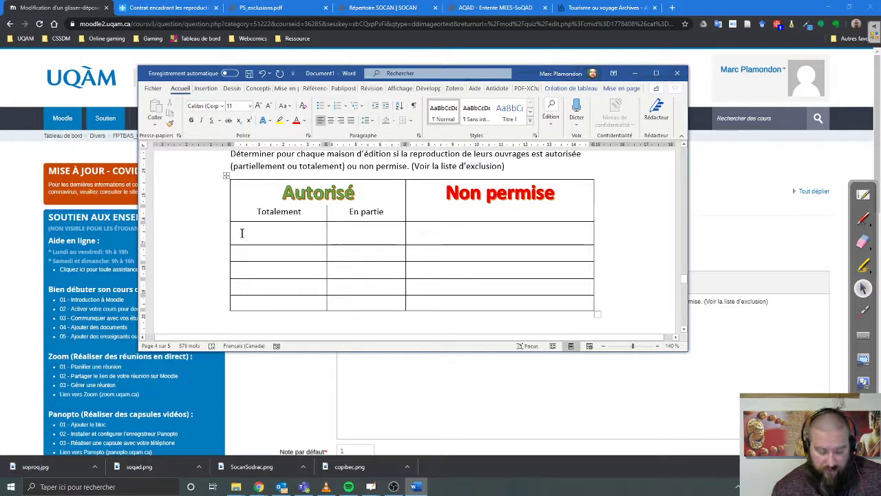
Search Windows for the Outil Capture d'écran application and launch it.
key("super")
type("outil")
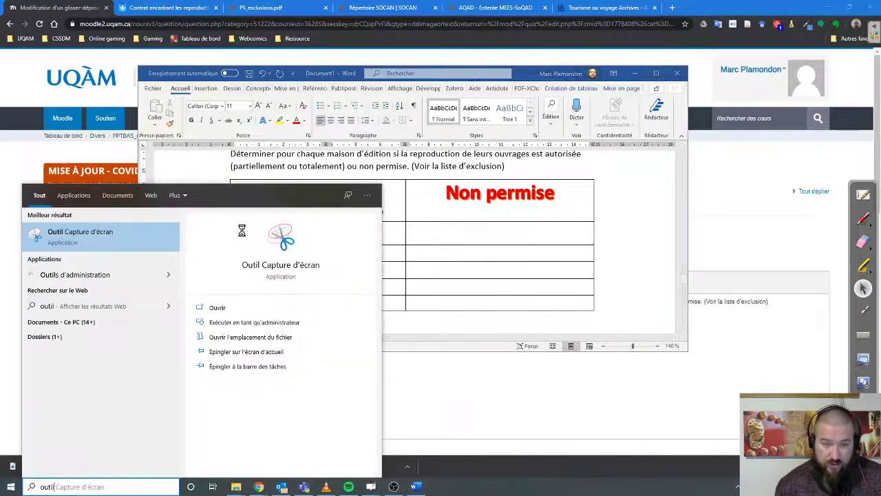
left_click(108, 242)
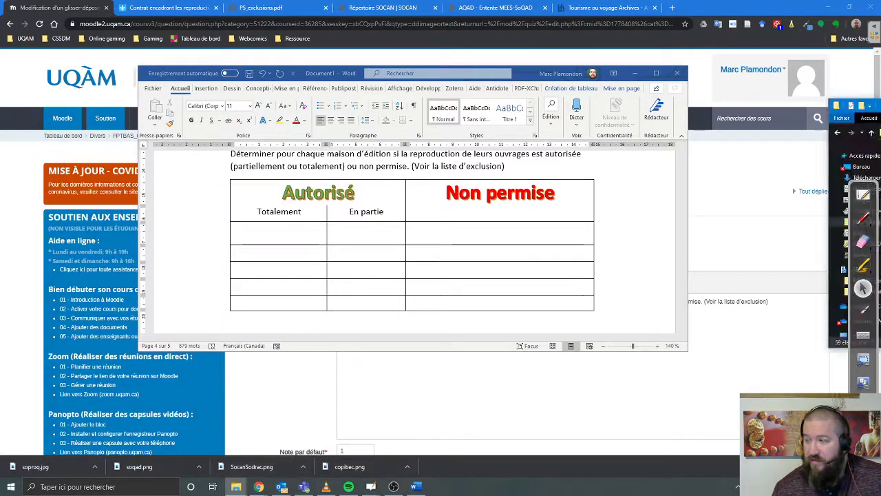
key("alt+Tab")
scroll(517, 178, "down", 1)
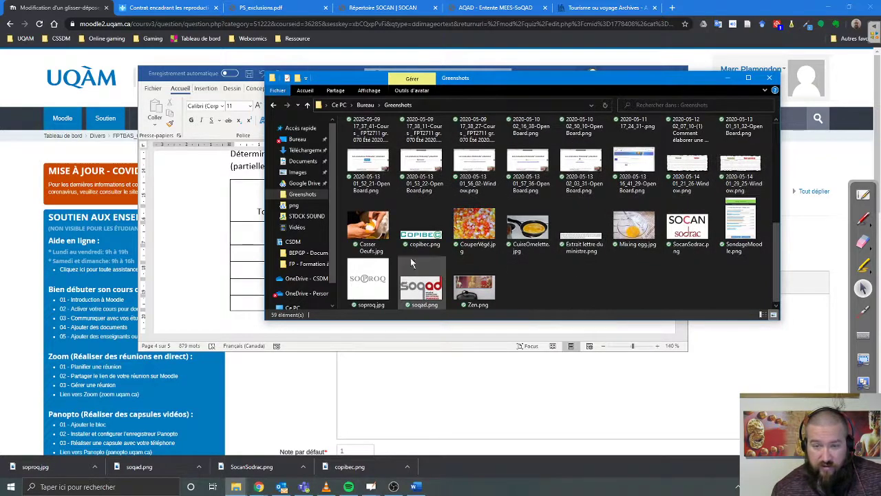
left_click(735, 181)
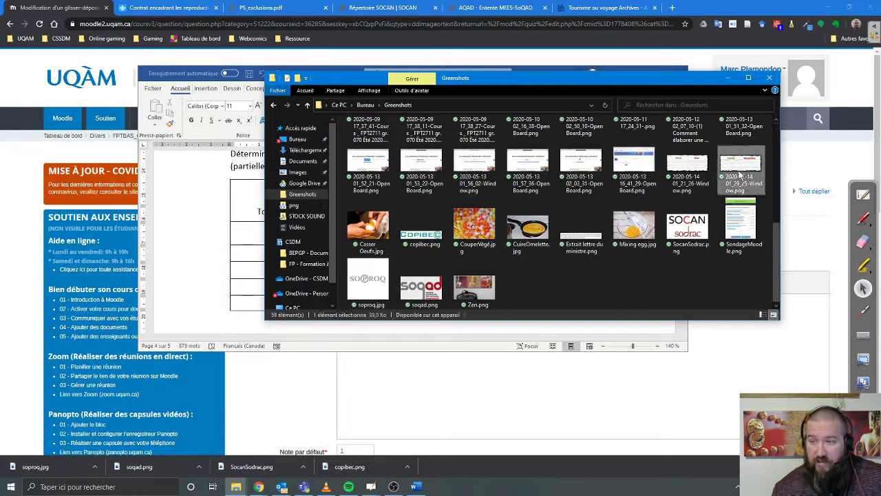
double_click(740, 174)
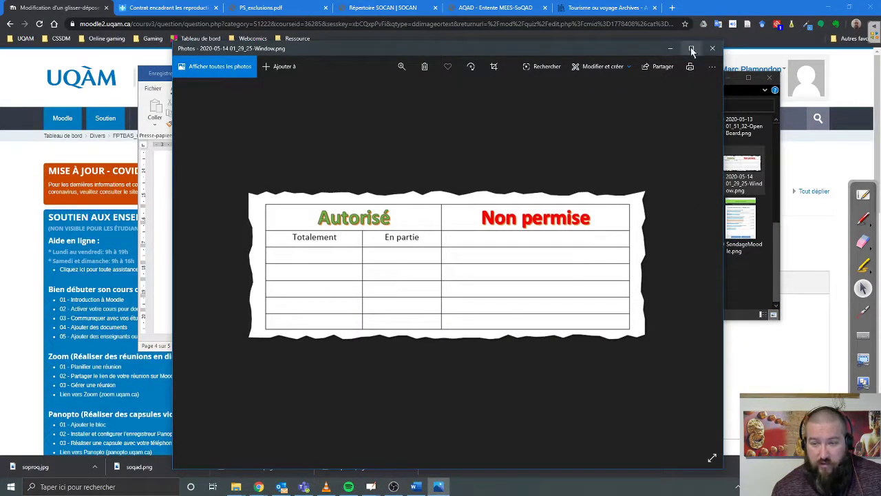
left_click(712, 48)
left_click(769, 77)
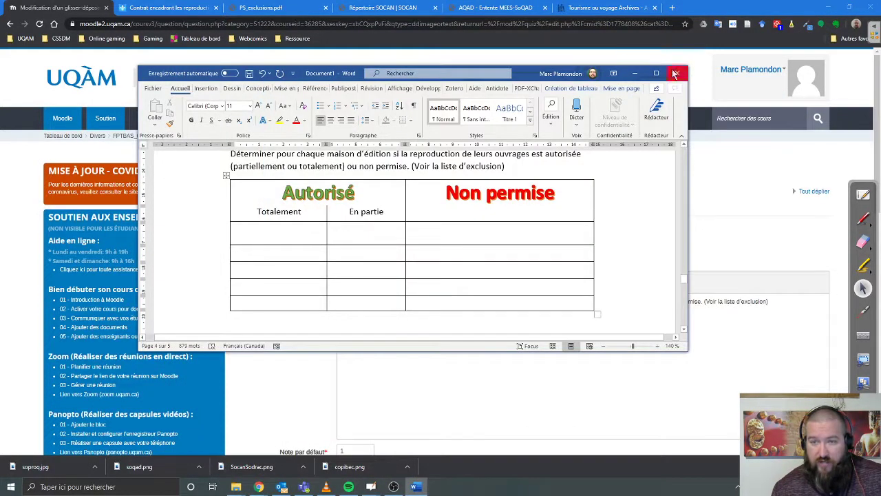
Set the font colour of the Word table's entry rows to Automatique, and return to the Moodle question form.
left_click_drag(299, 240, 518, 304)
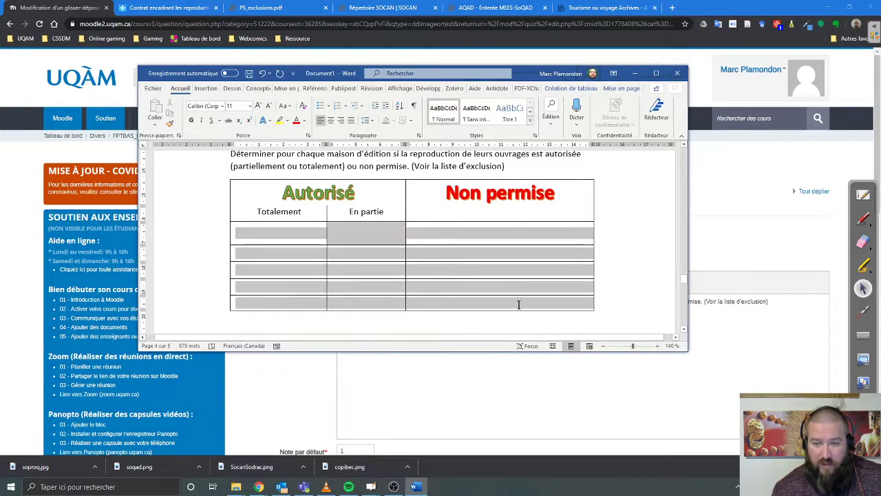
left_click(304, 120)
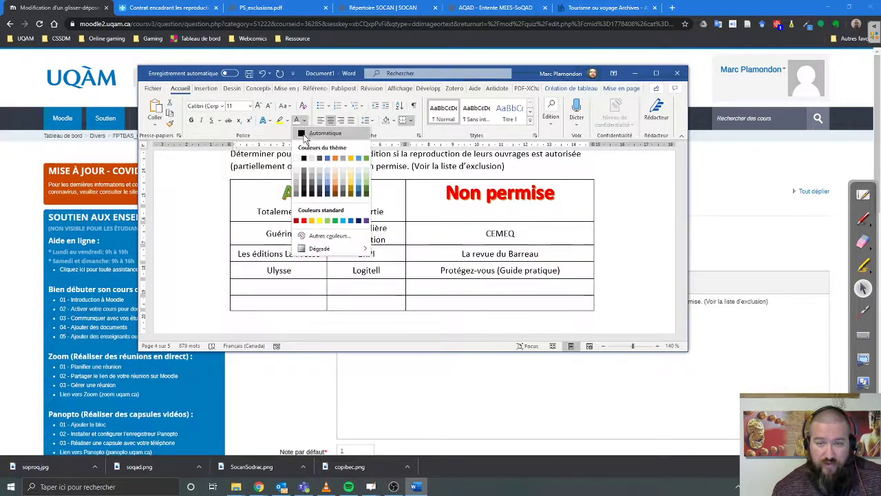
left_click(304, 133)
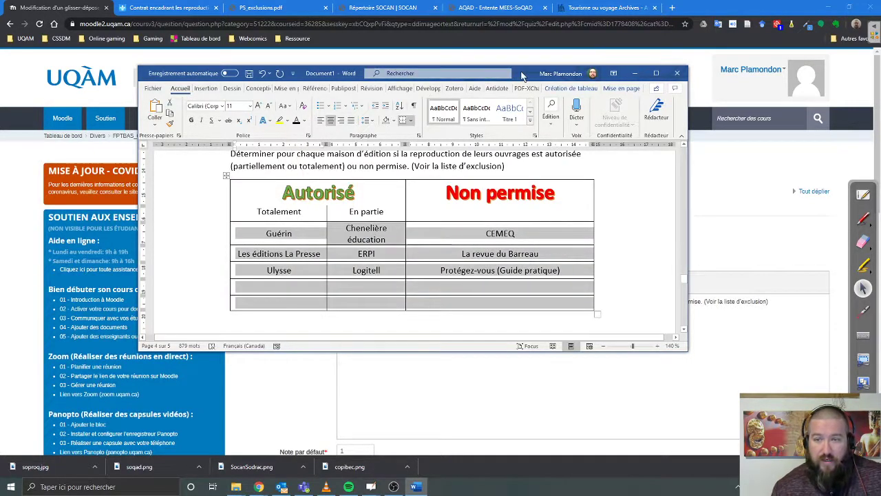
left_click(634, 73)
Set the question's default mark to 5 and bring the background image settings into view.
scroll(485, 361, "down", 2)
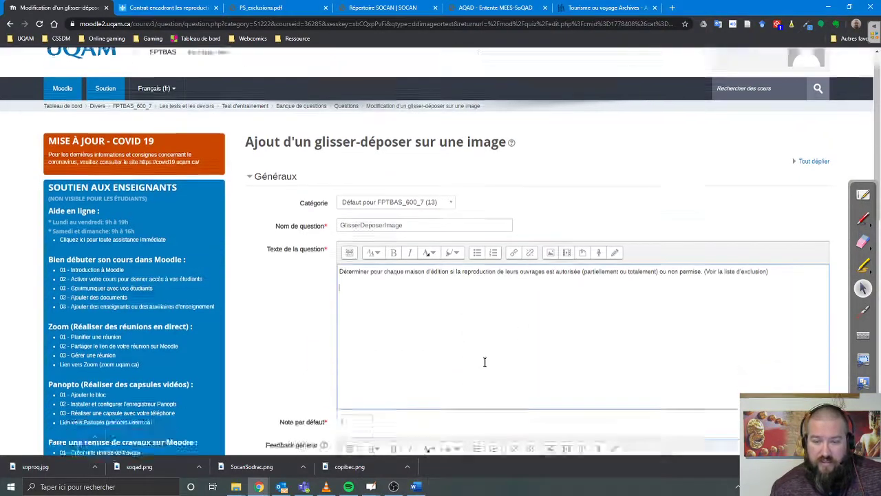
scroll(485, 361, "down", 3)
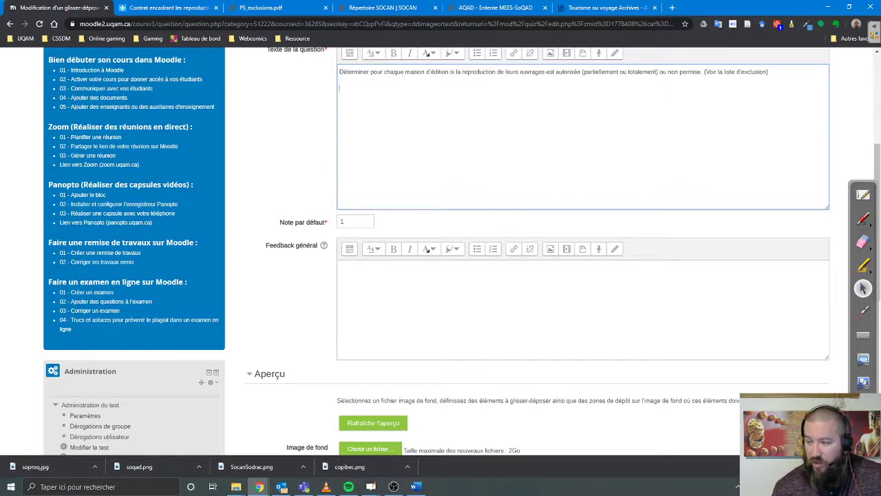
double_click(341, 220)
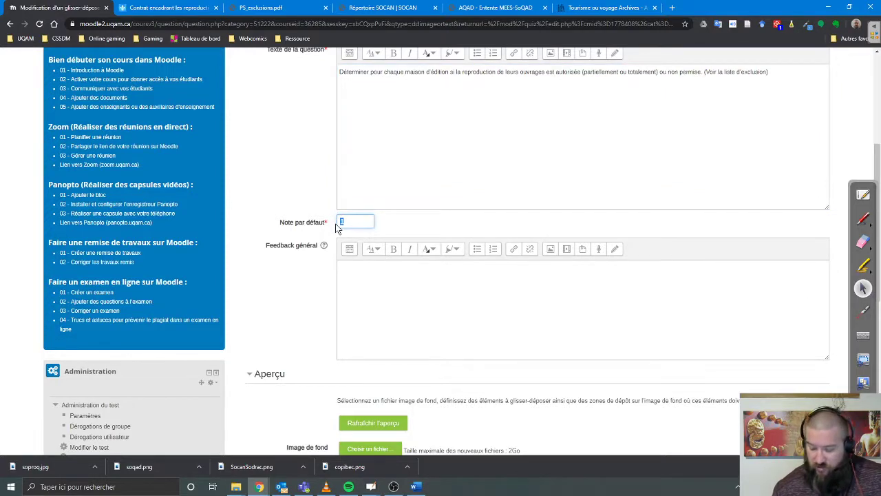
type("5")
scroll(415, 229, "down", 3)
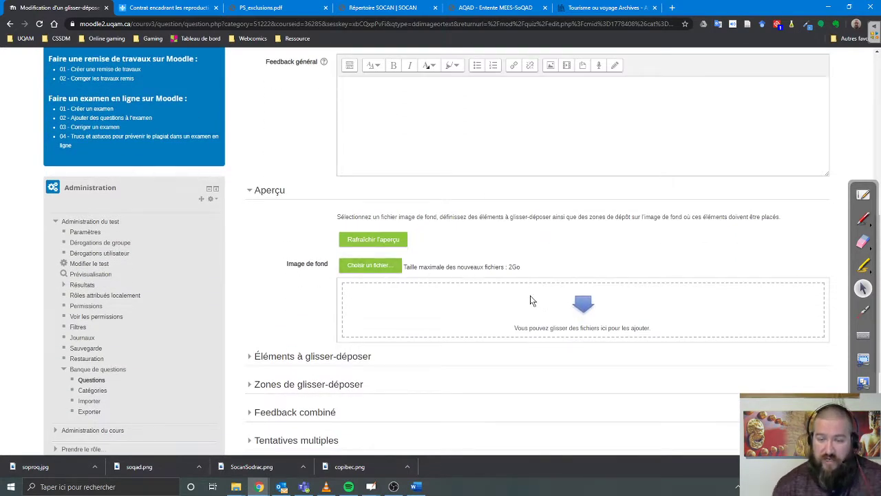
left_click(377, 266)
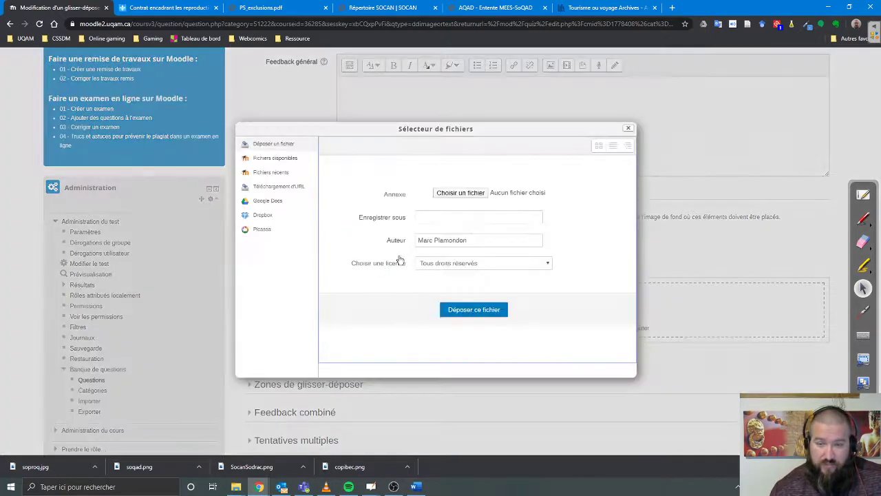
left_click(460, 192)
scroll(467, 199, "down", 2)
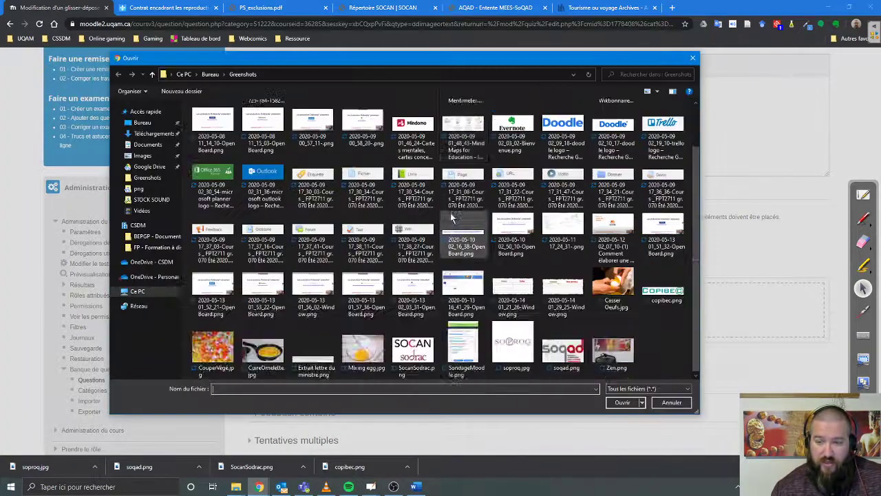
left_click(579, 294)
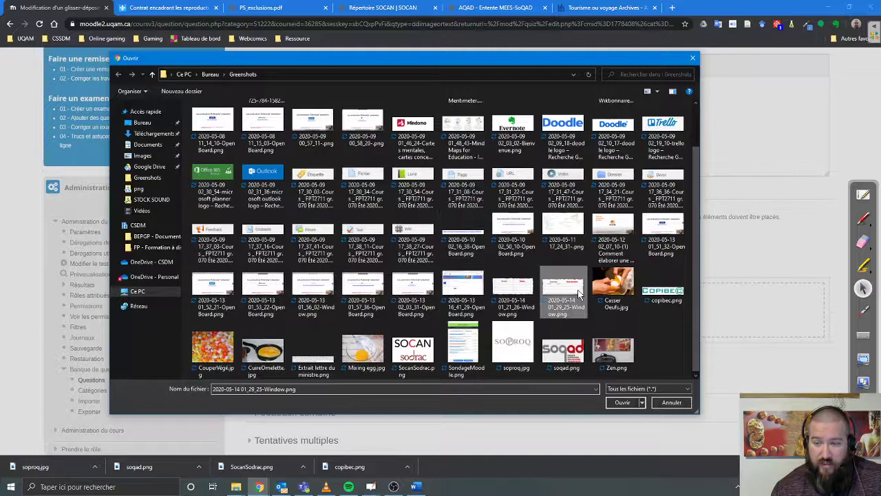
left_click(621, 402)
left_click(465, 313)
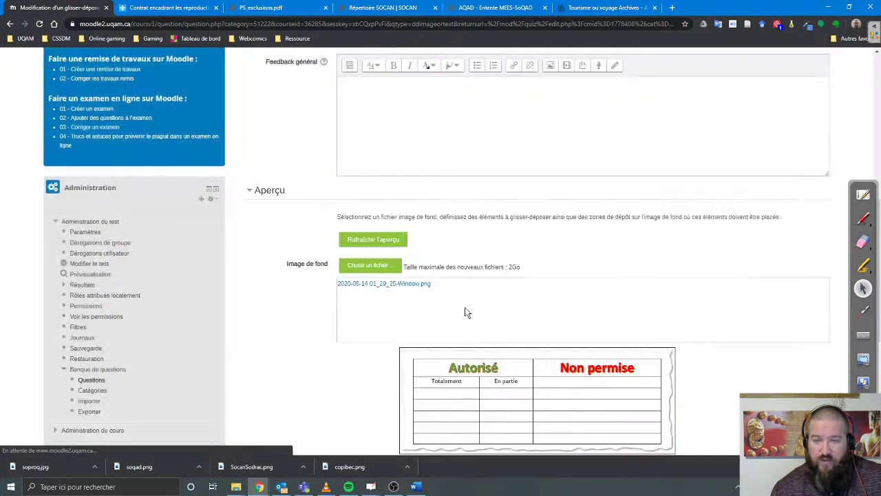
Expand the draggable elements section and set the text of element 1 to Guérin and element 2 to Les éditions La Presse.
scroll(466, 313, "down", 3)
scroll(465, 311, "down", 2)
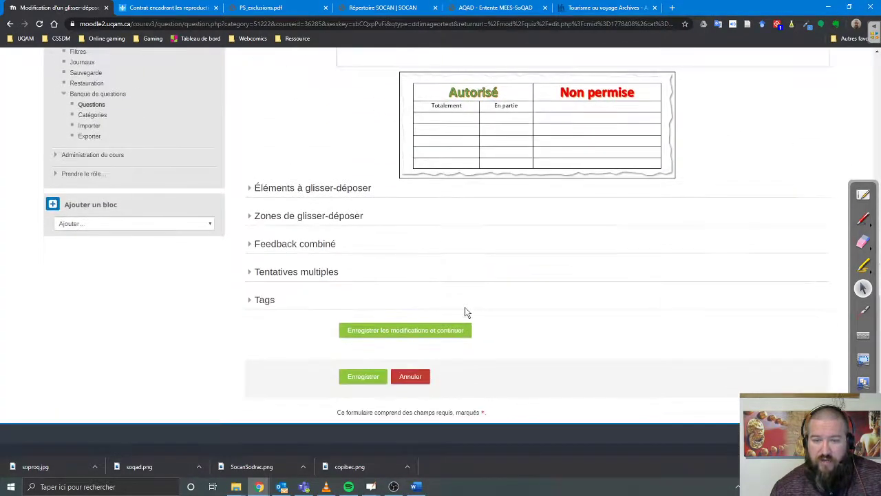
left_click(317, 188)
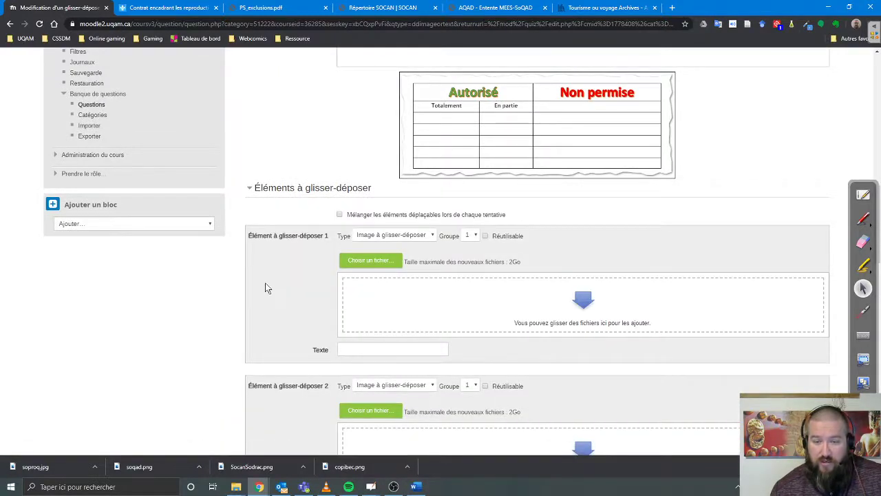
scroll(267, 287, "down", 2)
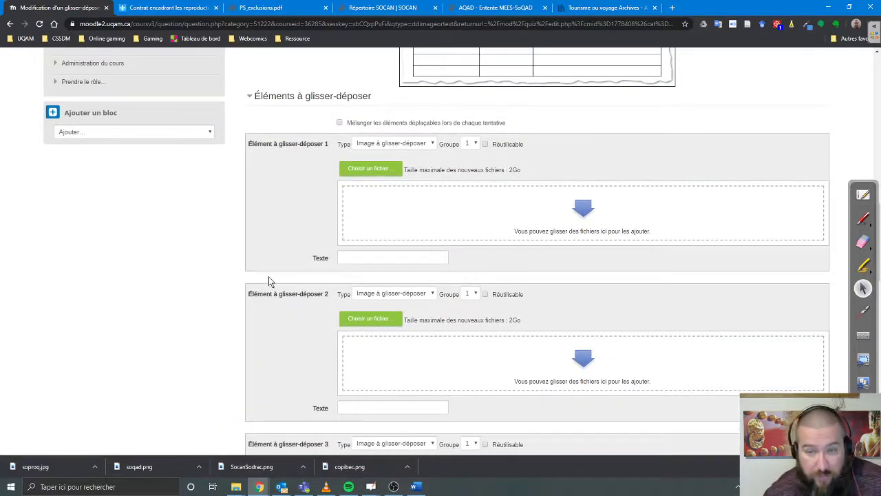
left_click(377, 256)
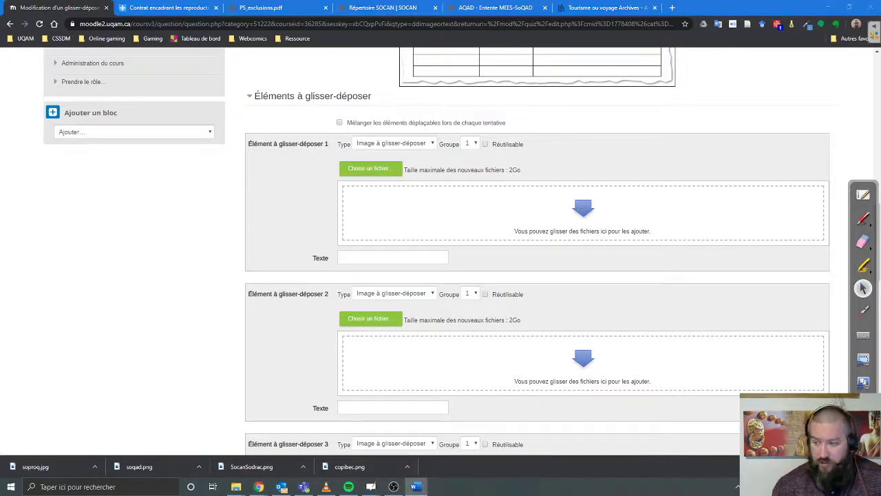
left_click(373, 259)
type("Guérin")
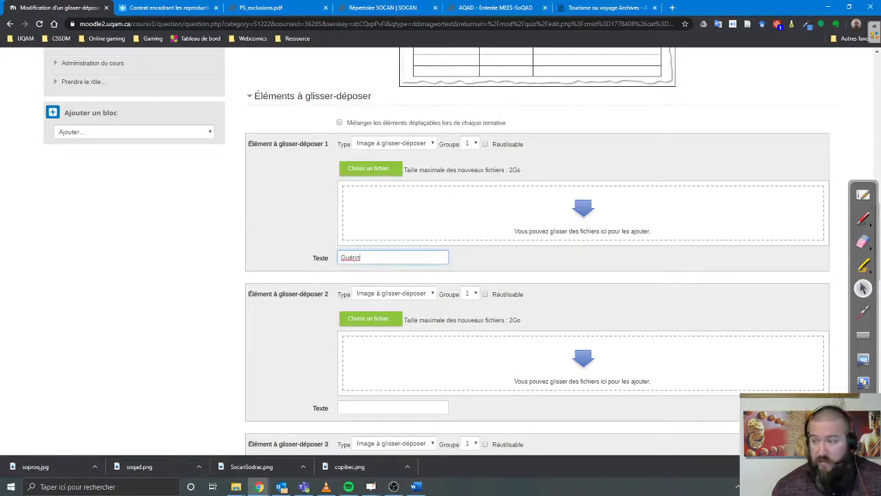
key("alt+Tab")
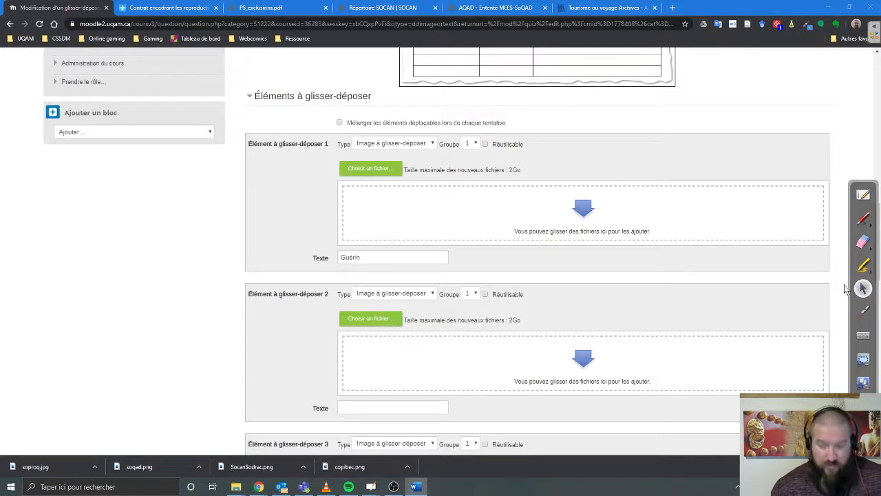
left_click(372, 410)
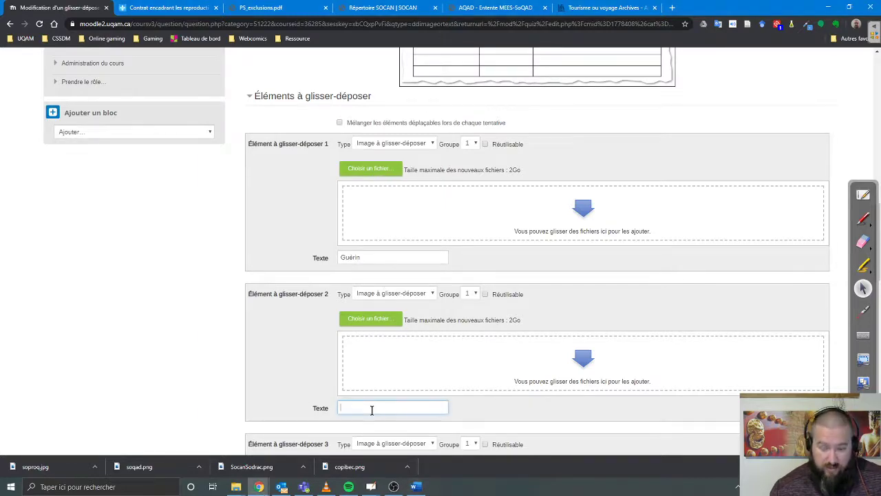
type("Les éditions La Presse")
Set the text of draggable element 3 to Ulysse and element 4 to Chenelière éducation.
scroll(451, 398, "down", 3)
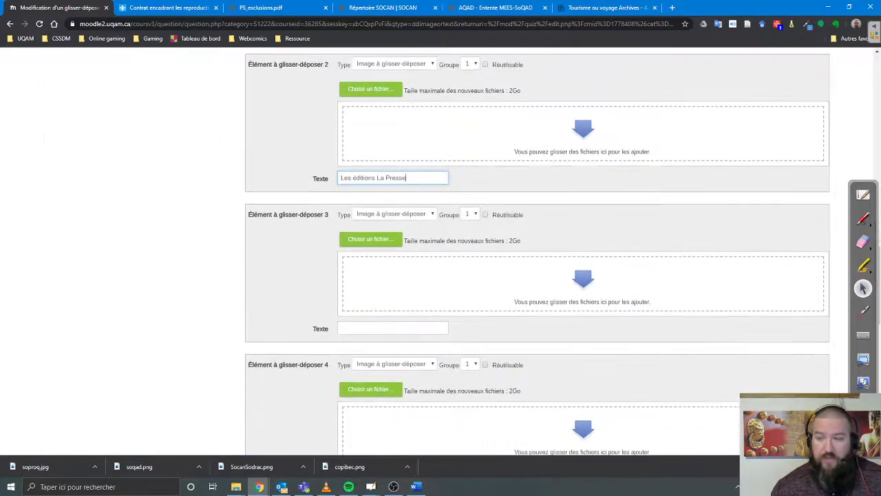
key("alt+Tab")
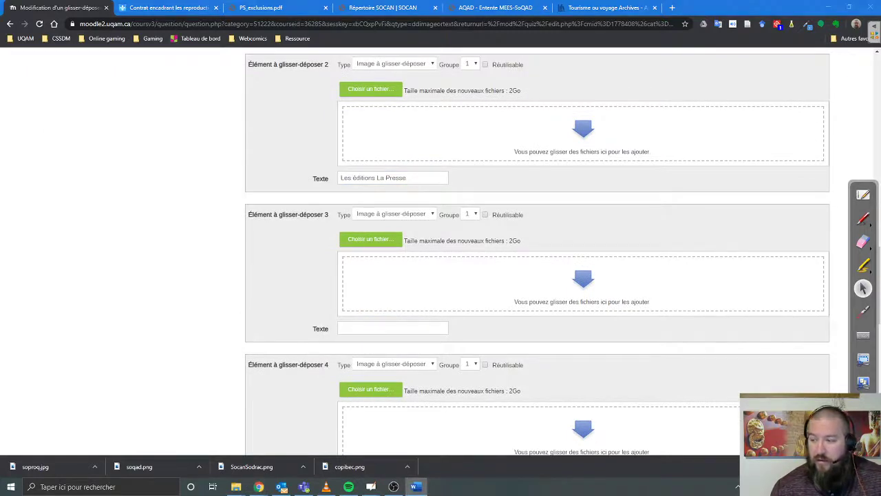
left_click(393, 338)
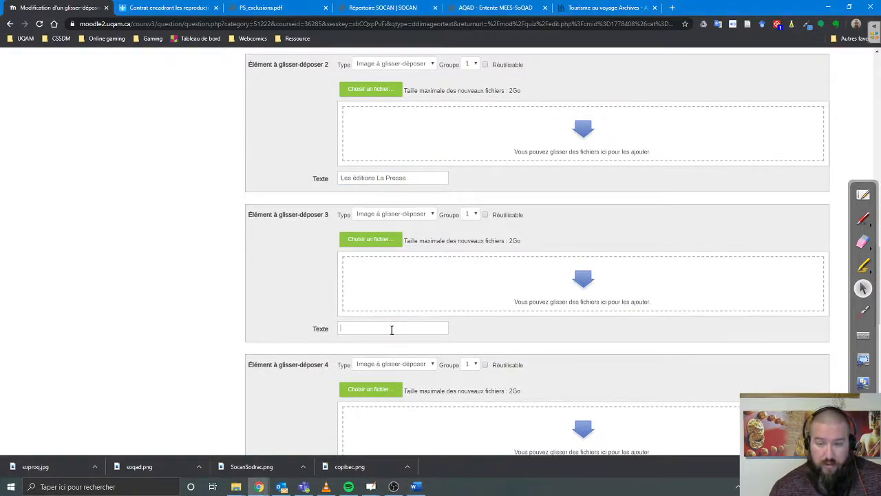
left_click(392, 328)
type("Ulysse")
key("alt+Tab")
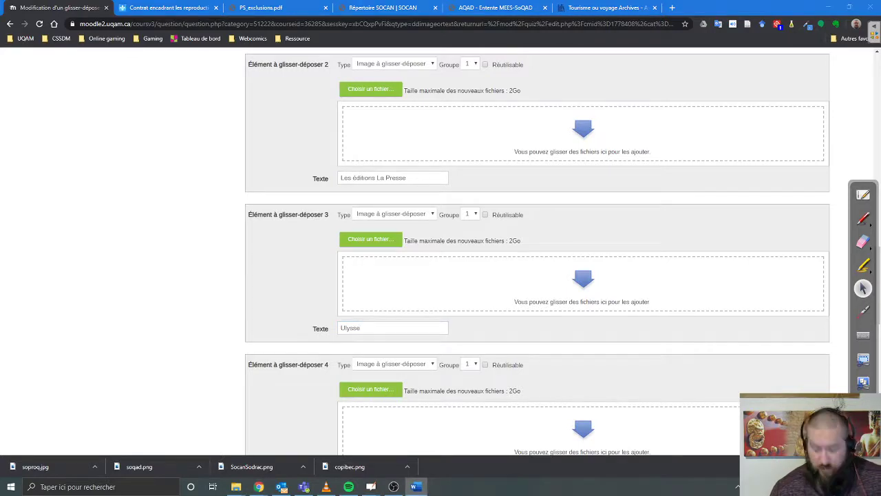
scroll(388, 361, "down", 3)
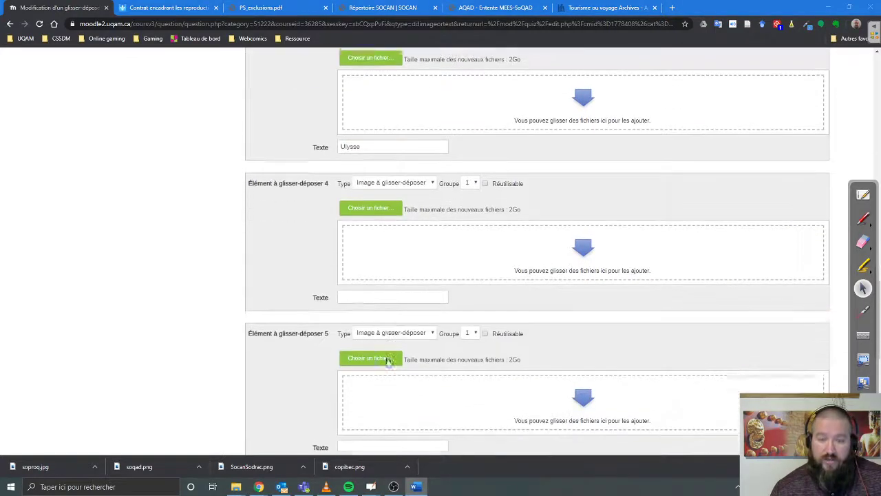
left_click(353, 292)
type("Chenelière éducation")
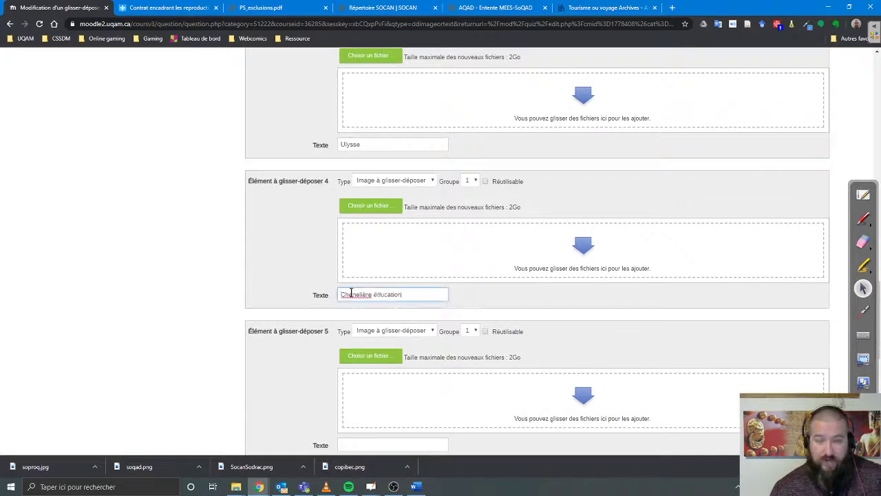
Set the text of draggable element 5 to ERPI and element 6 to Logitell.
key("alt+Tab")
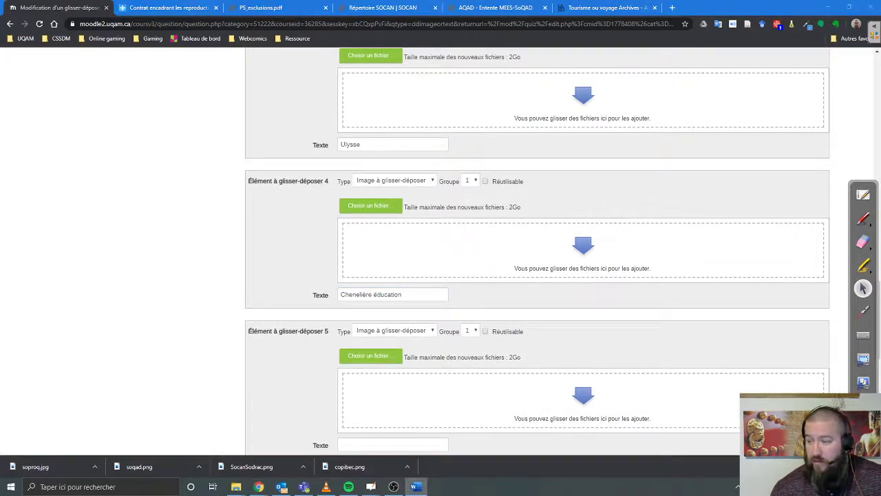
scroll(413, 310, "down", 2)
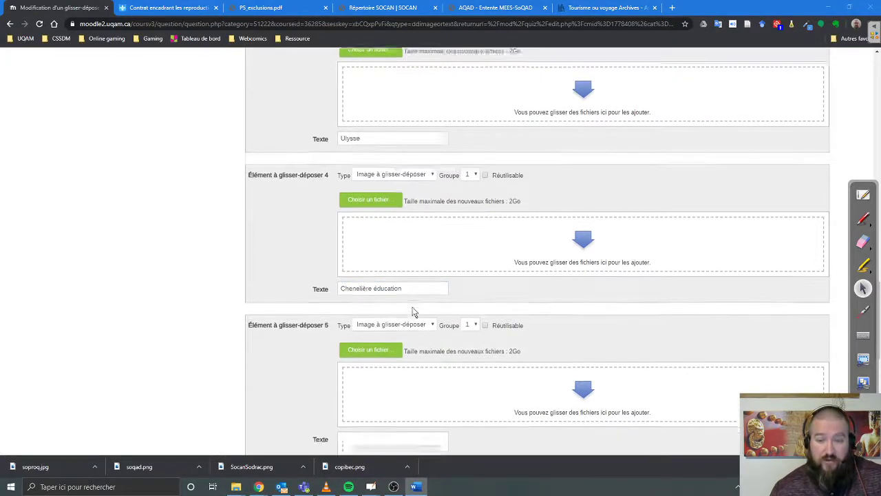
left_click(375, 307)
type("ERPI")
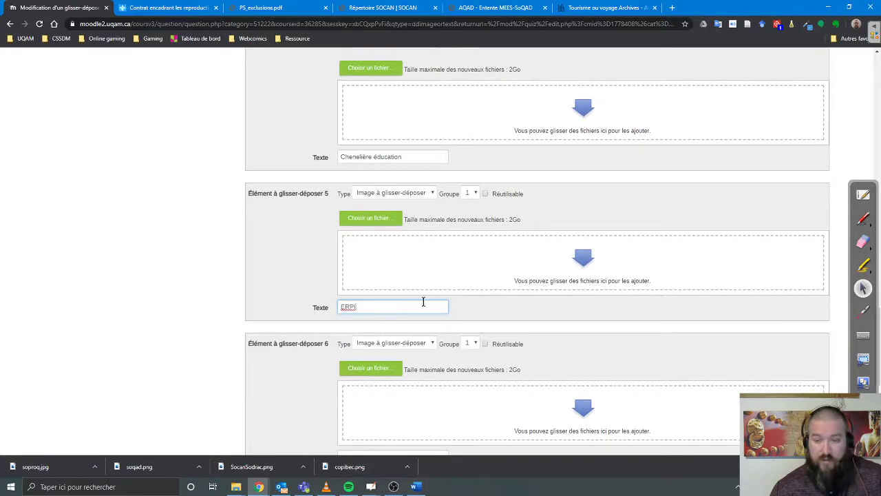
scroll(422, 299, "down", 3)
key("alt+Tab")
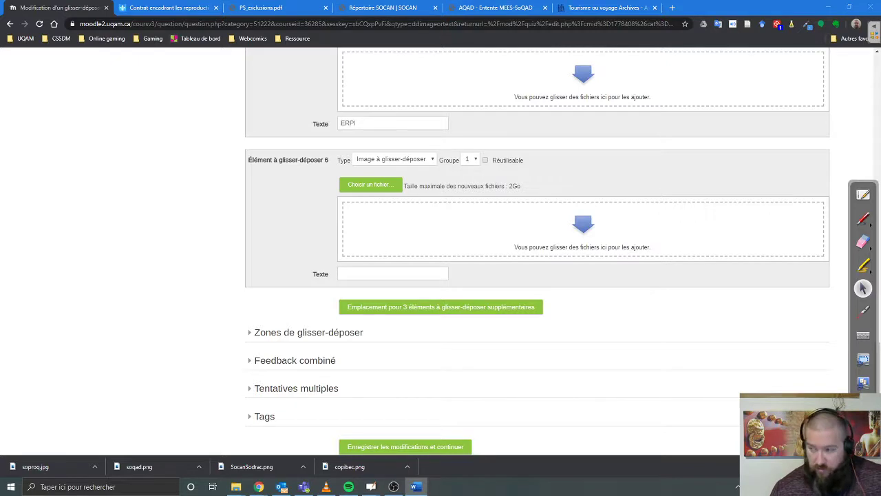
left_click(381, 274)
type("Logitell")
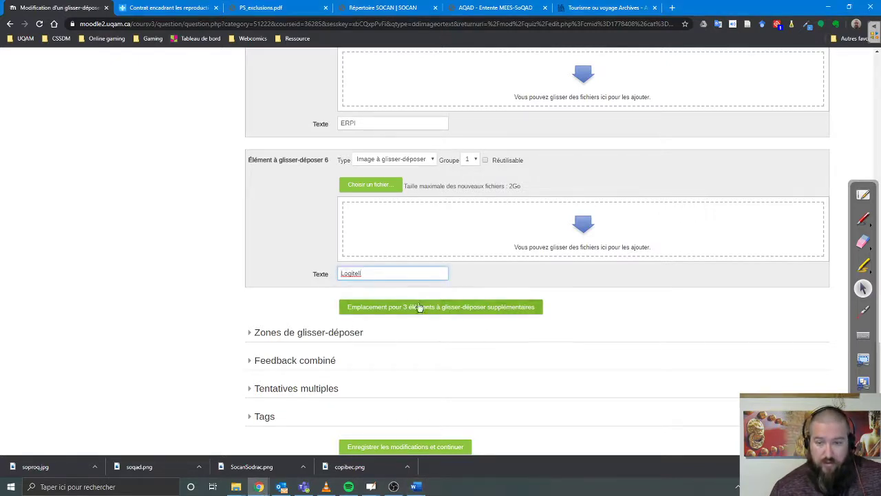
Add space for 3 more draggable elements and return to the new empty element entries in the form.
left_click(484, 307)
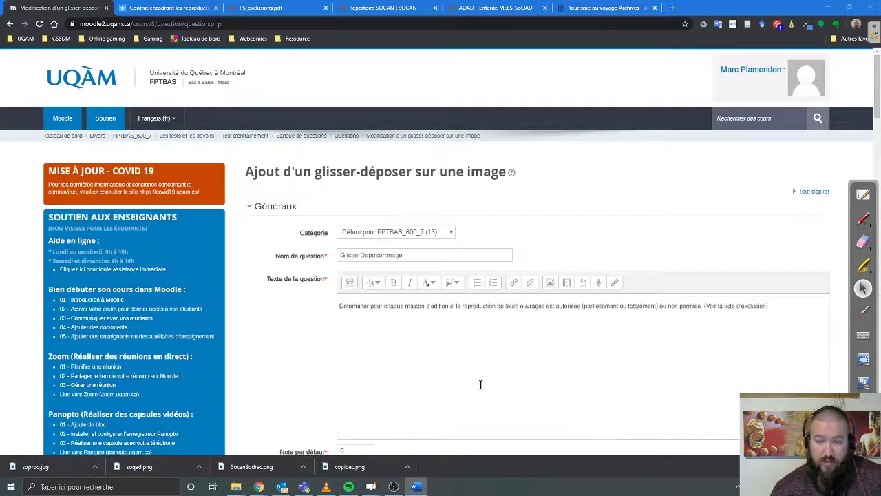
scroll(474, 380, "down", 12)
scroll(467, 377, "down", 13)
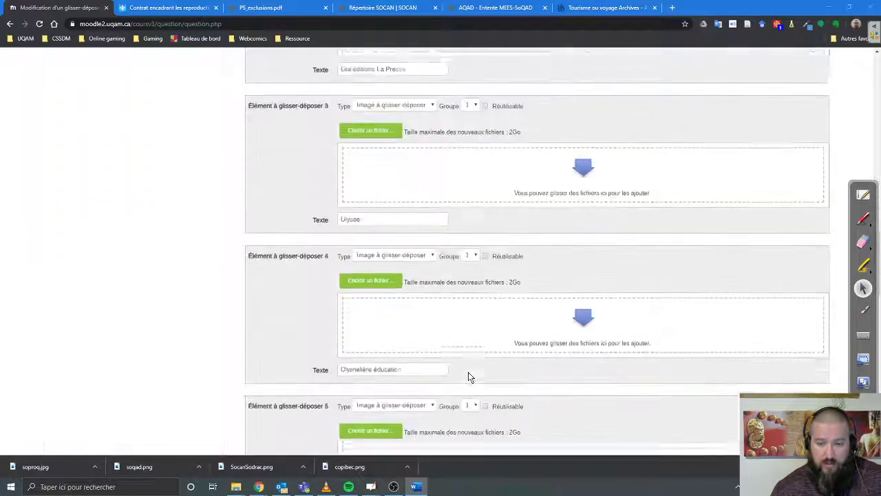
scroll(468, 375, "down", 5)
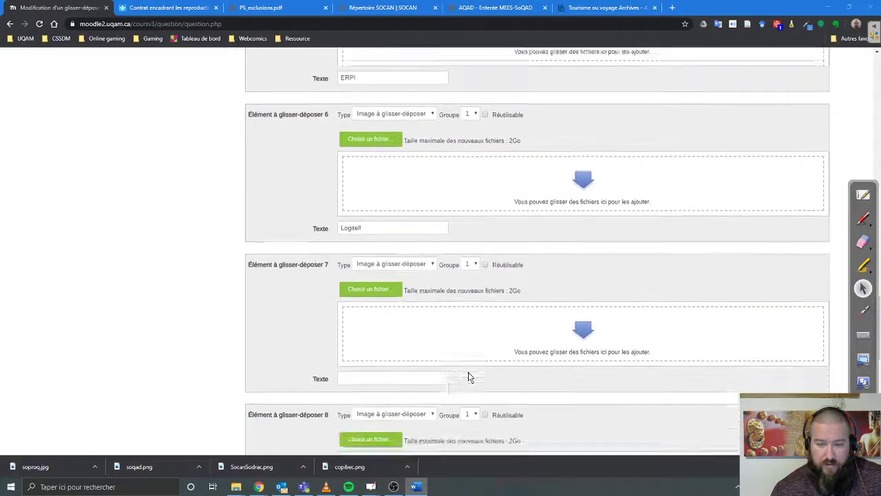
Set the text of draggable elements 7, 8 and 9 to CEMEQ, La revue du Barreau and Protégez-vous (Guide pratique).
left_click(363, 256)
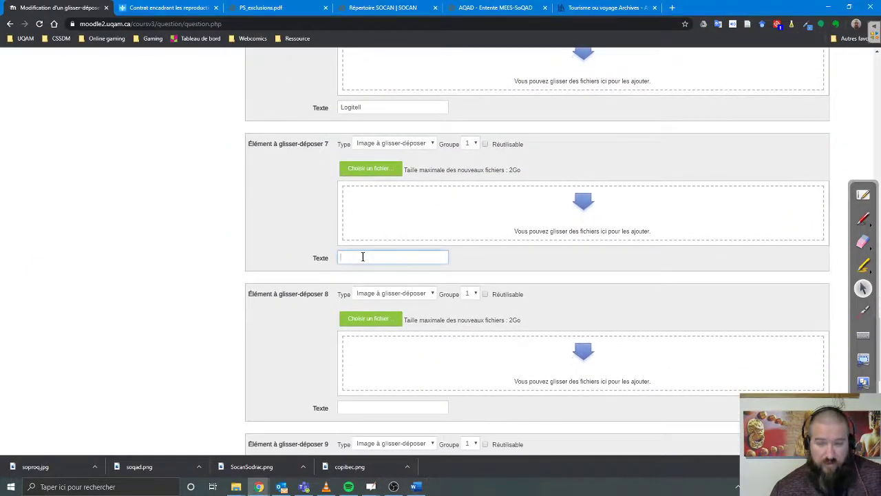
type("CEMEQ")
key("alt+Tab")
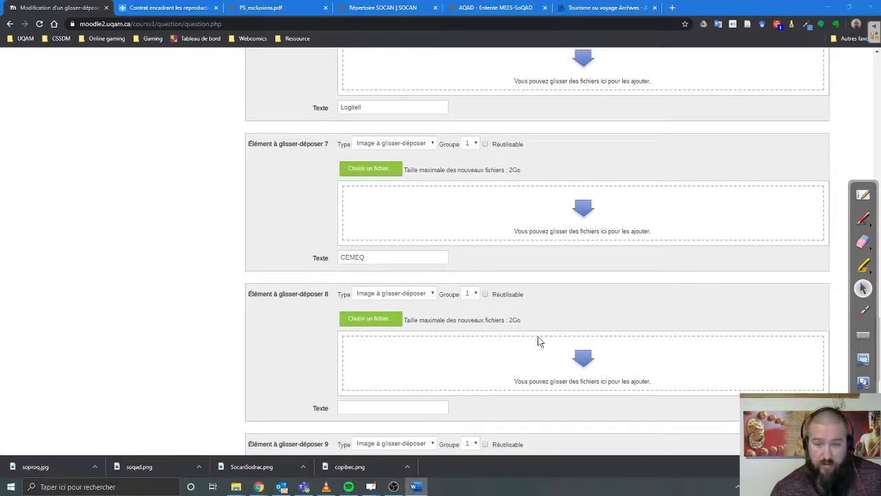
scroll(432, 321, "down", 3)
left_click(366, 269)
type("La revue du Barreau")
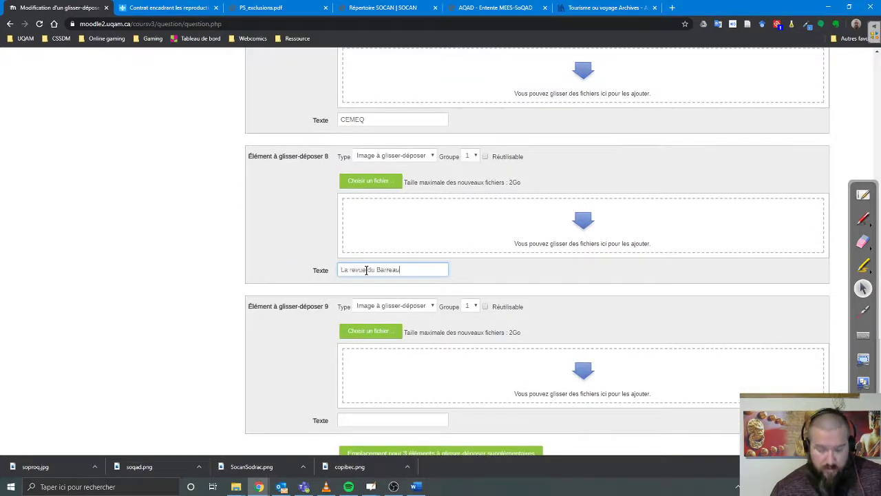
key("alt+Tab")
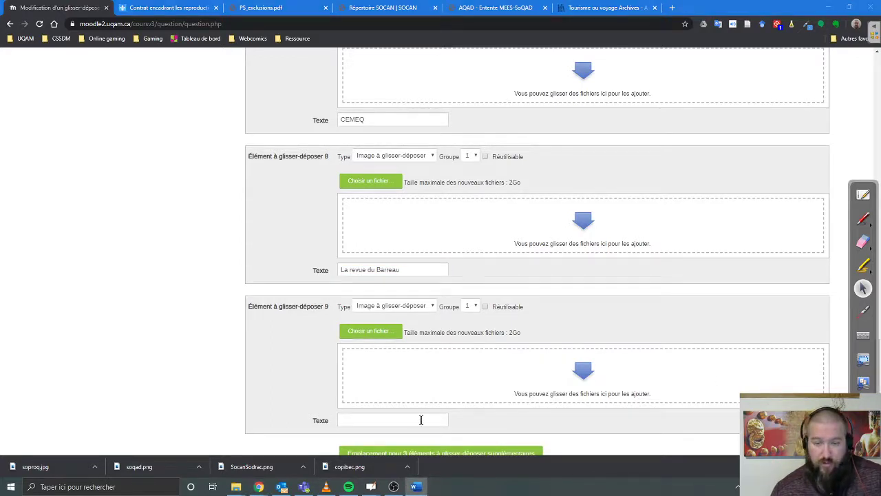
scroll(420, 419, "down", 2)
left_click(375, 326)
type("Protégez-vous (Guide pratique)")
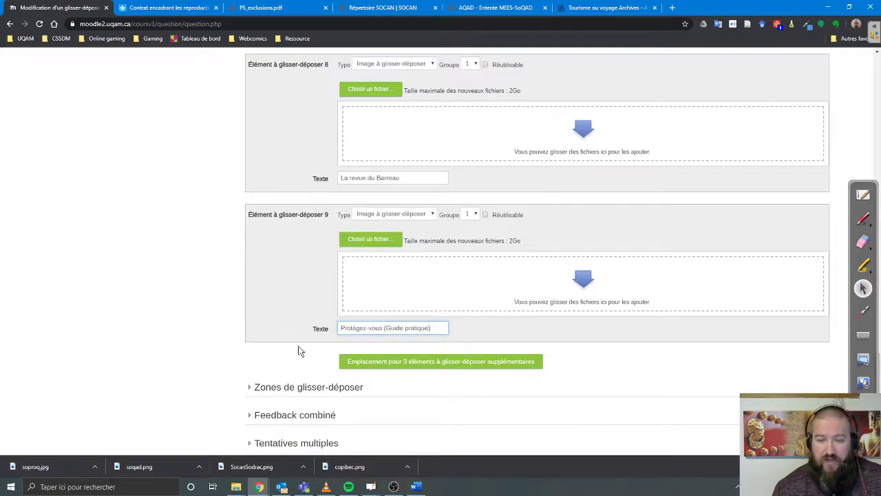
Point out the option to shuffle draggable elements, and collapse that section and expand the drop zones section.
scroll(403, 393, "up", 2)
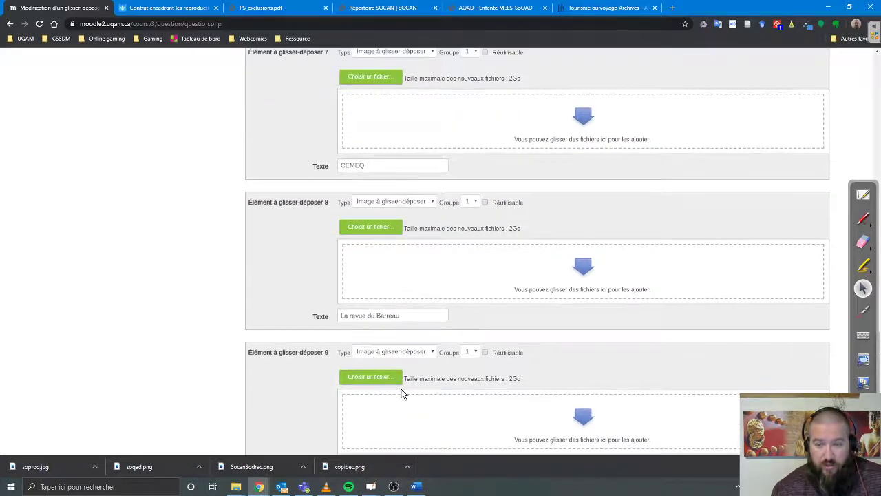
scroll(403, 393, "up", 15)
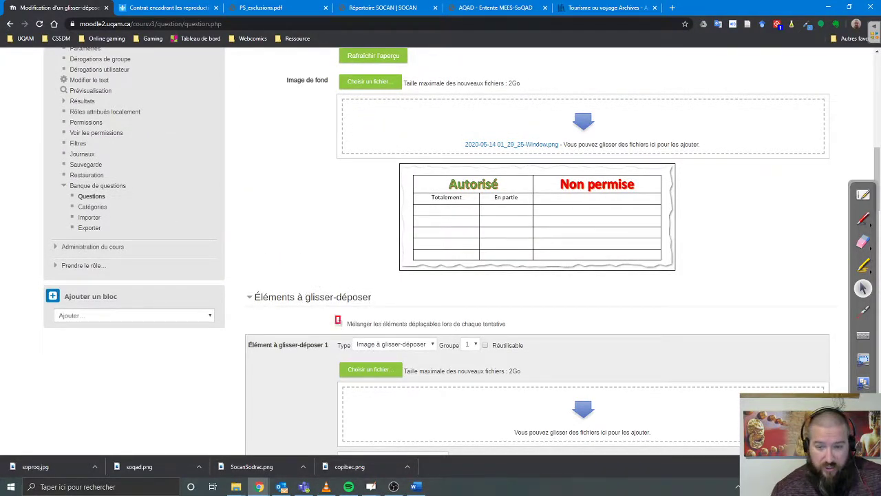
left_click_drag(340, 323, 524, 332)
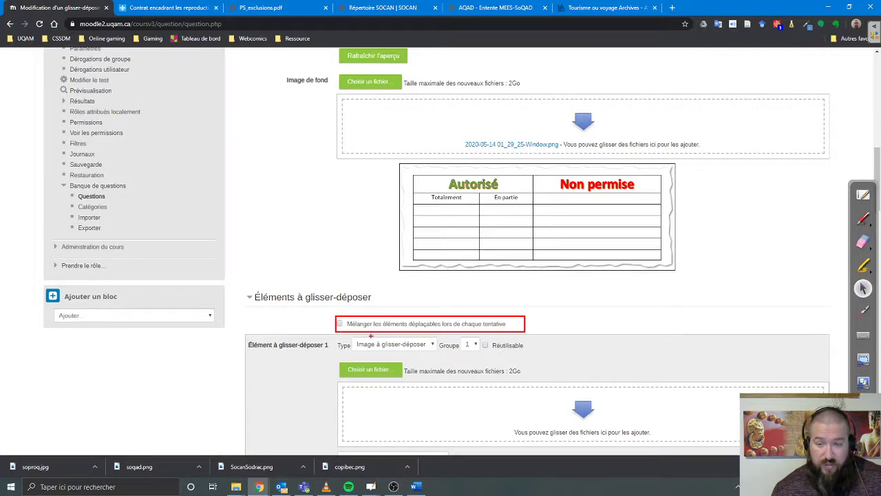
key("Escape")
left_click(252, 296)
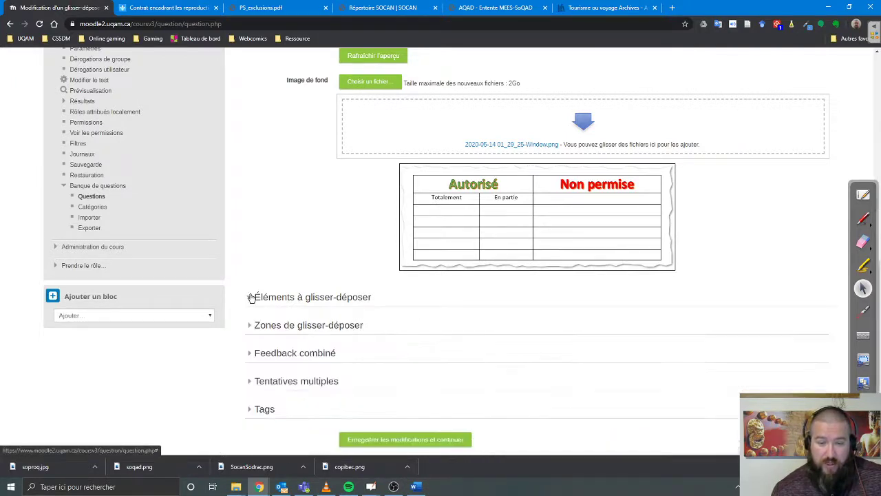
left_click(321, 326)
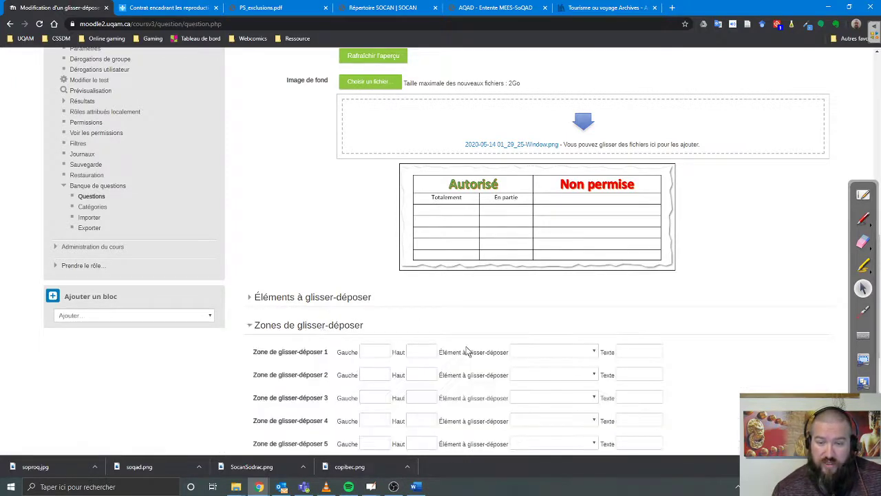
Assign Guérin to drop zone 1 and place its label in the first row of the Totalement column, at about 0, 84.
scroll(466, 350, "down", 2)
scroll(450, 315, "up", 2)
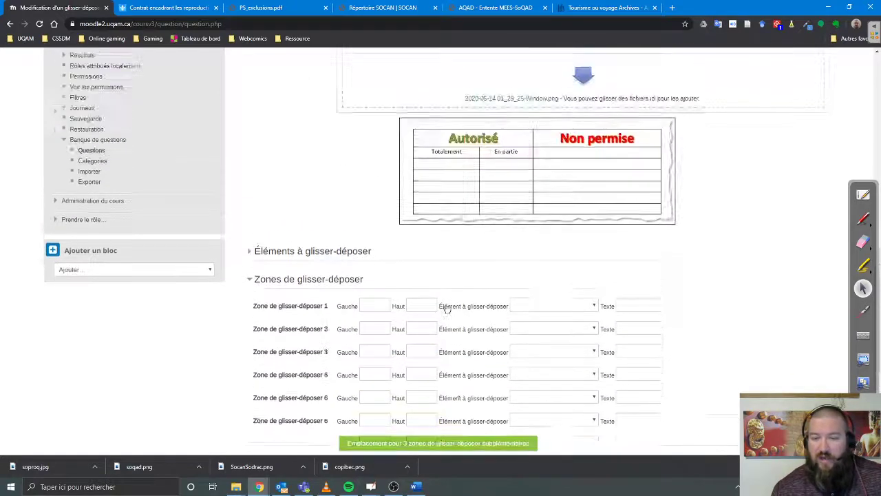
left_click(409, 306)
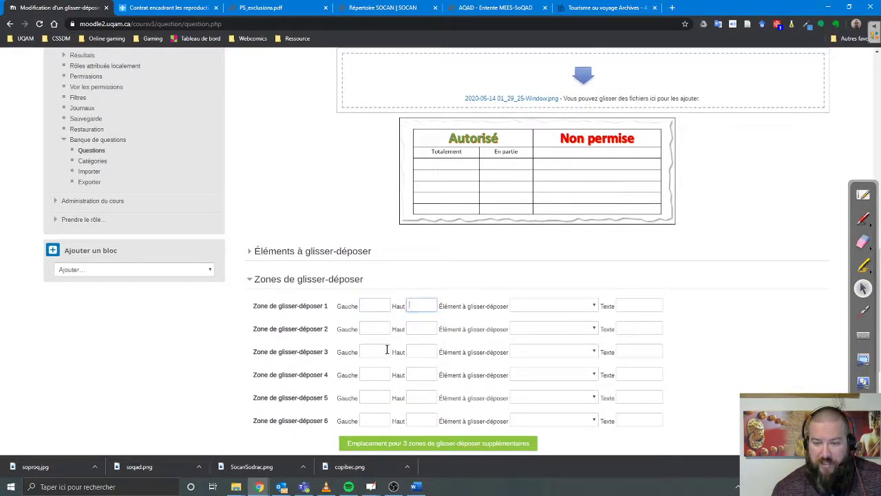
left_click(542, 307)
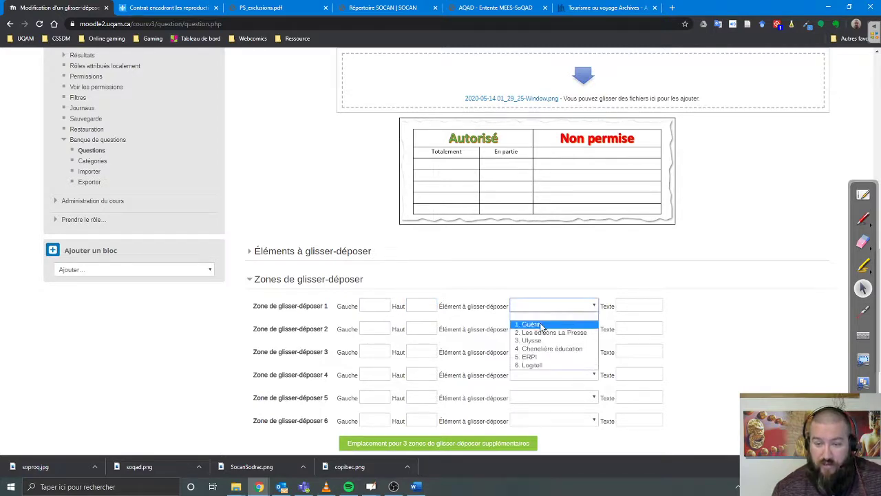
left_click(542, 325)
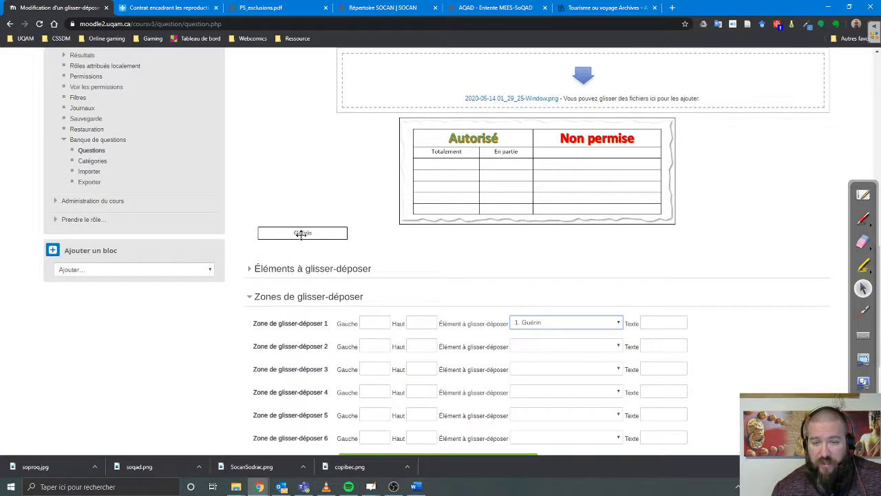
left_click_drag(297, 234, 435, 163)
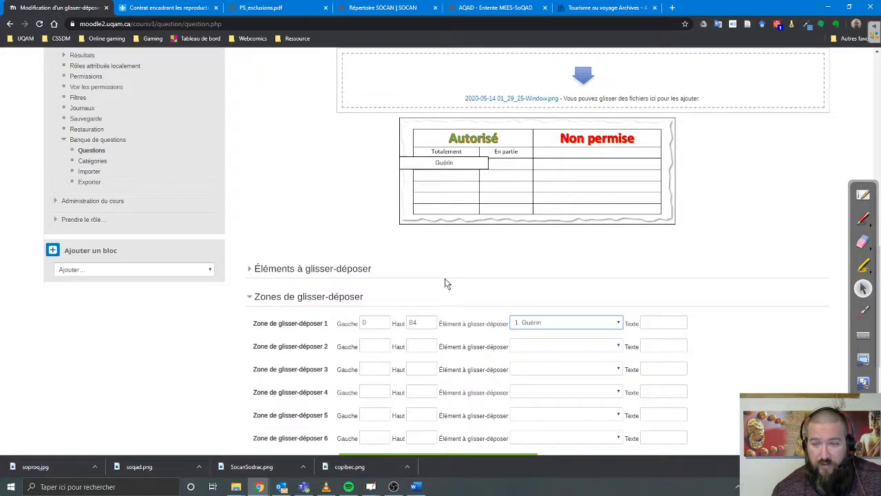
Assign Les éditions La Presse to drop zone 2 and Ulysse to zone 3, placing both labels below Guérin in the Totalement column.
left_click(545, 345)
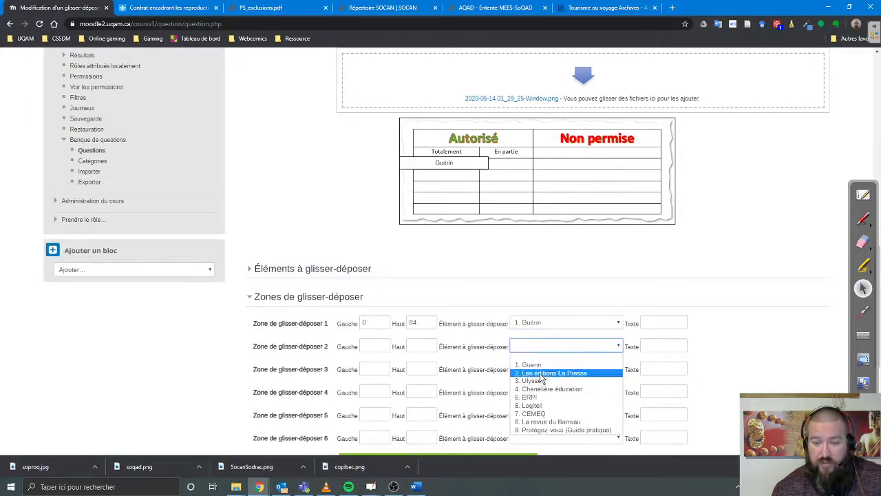
left_click(540, 373)
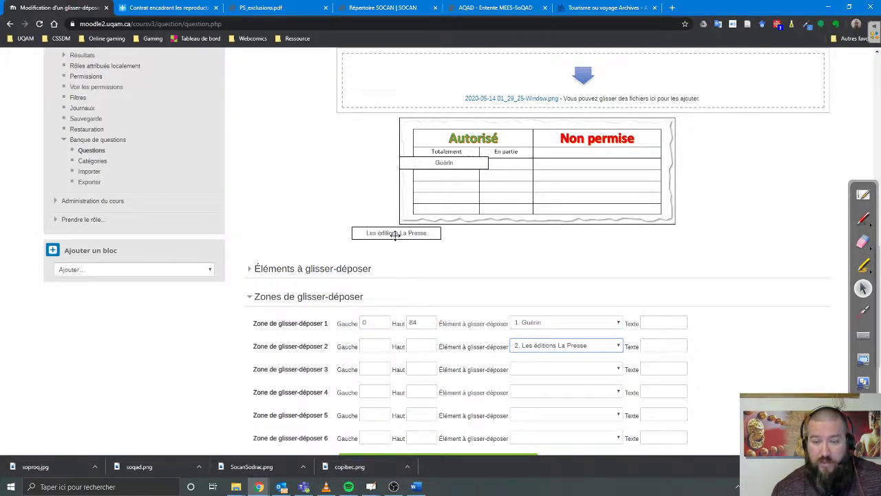
left_click_drag(404, 232, 440, 173)
left_click(524, 371)
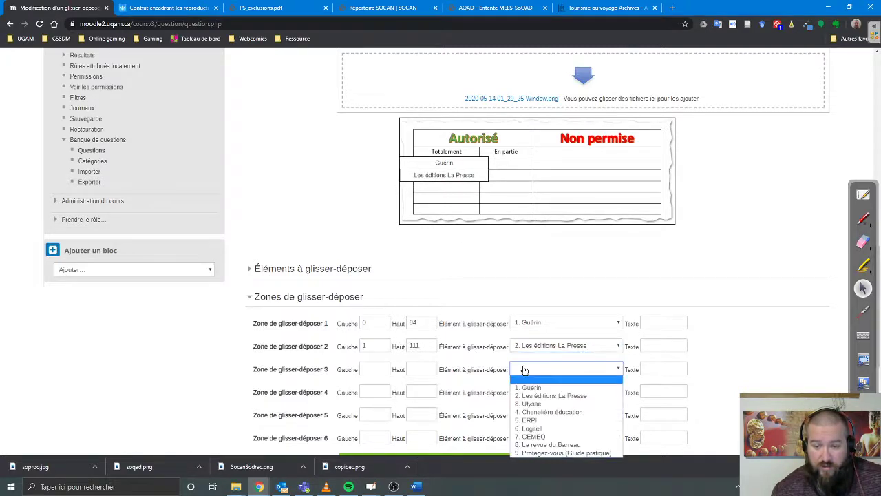
left_click(538, 404)
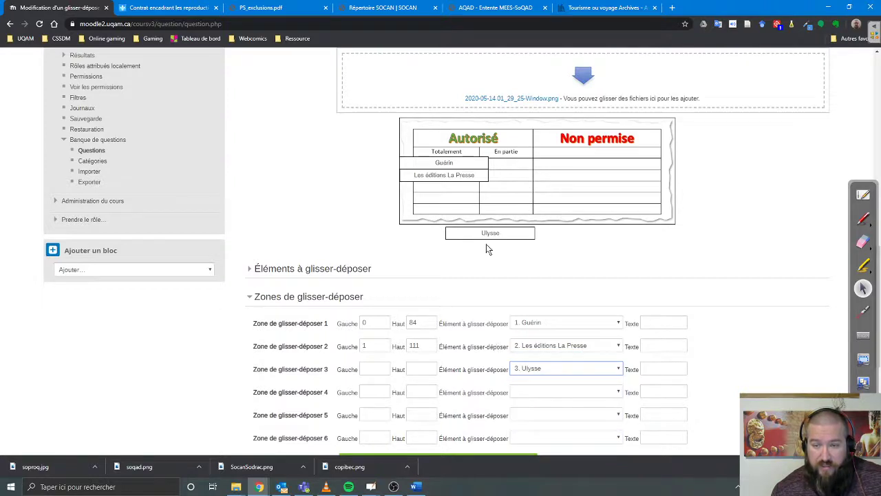
left_click_drag(448, 236, 450, 188)
Assign Chenelière éducation to drop zone 4 and place it in the first row of the En partie column, at about 150, 81.
scroll(490, 314, "down", 2)
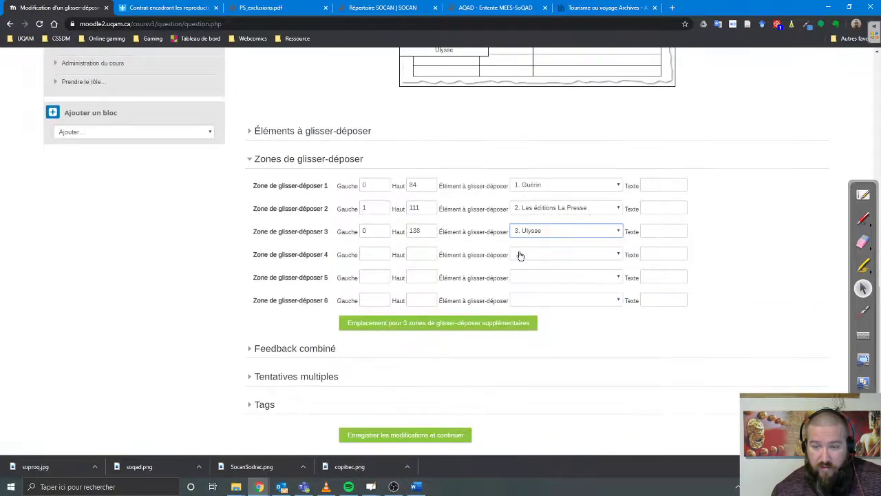
left_click(521, 256)
left_click(534, 298)
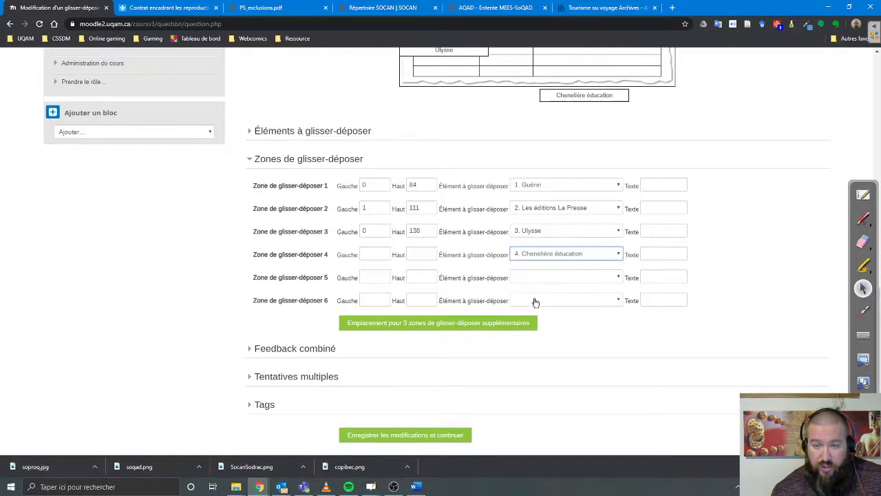
scroll(534, 289, "up", 2)
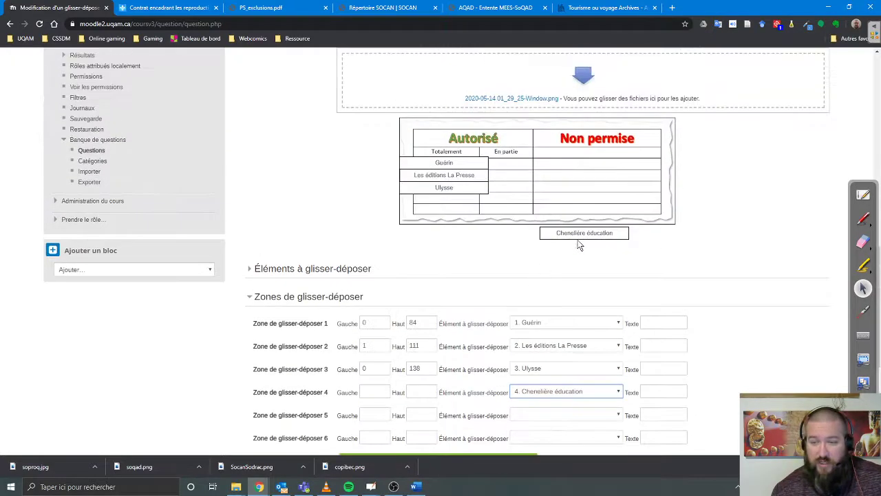
left_click_drag(580, 234, 508, 163)
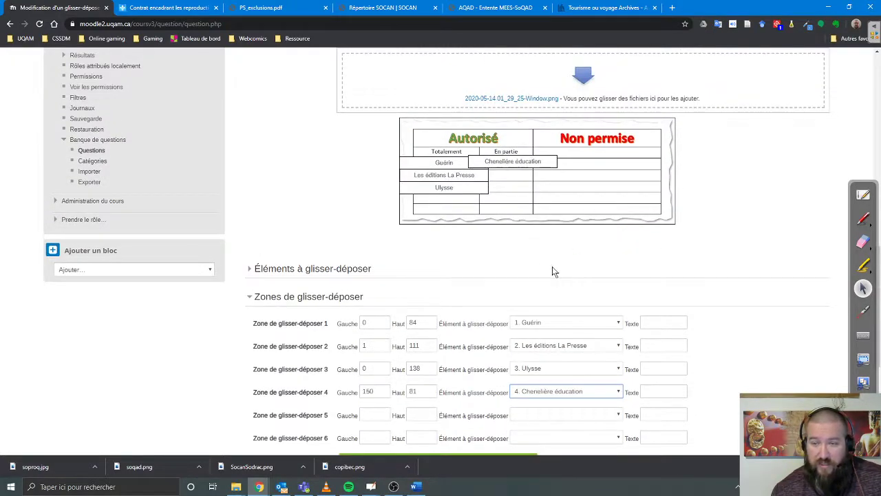
Assign ERPI to drop zone 5 and place it below Chenelière éducation in the En partie column, at about 150, 108.
scroll(549, 260, "down", 2)
left_click(533, 321)
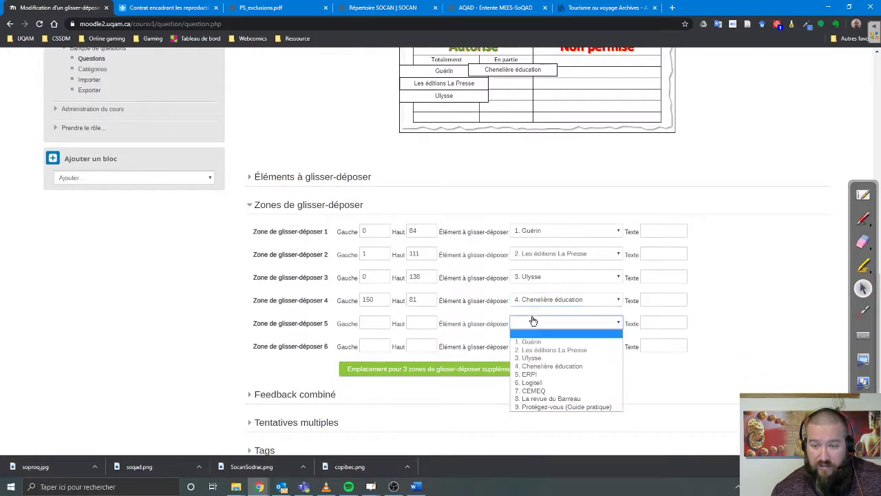
left_click(530, 374)
scroll(527, 375, "up", 4)
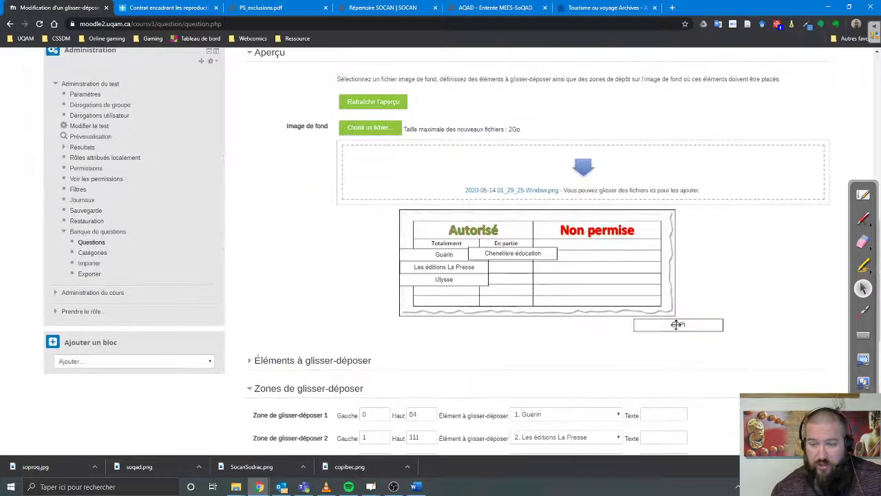
left_click_drag(675, 321, 499, 265)
Assign Logitell to drop zone 6 and place it below ERPI in the En partie column, at about 149, 136.
scroll(544, 328, "down", 3)
left_click(543, 346)
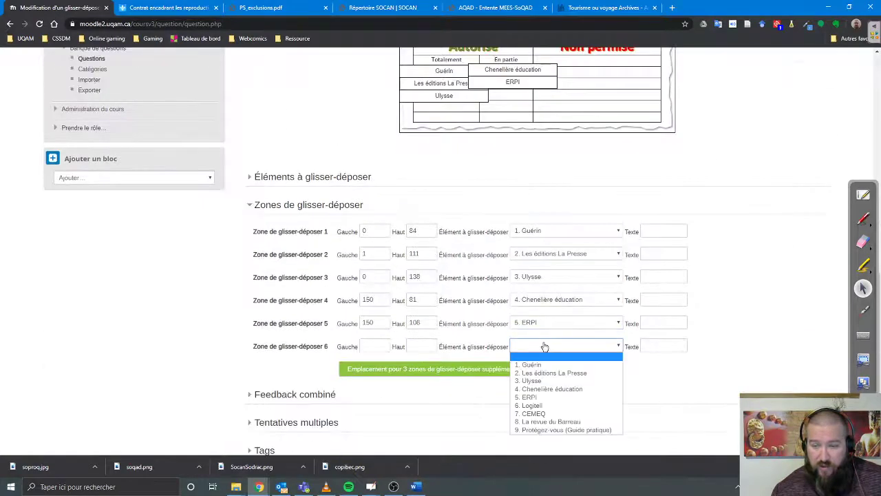
left_click(543, 405)
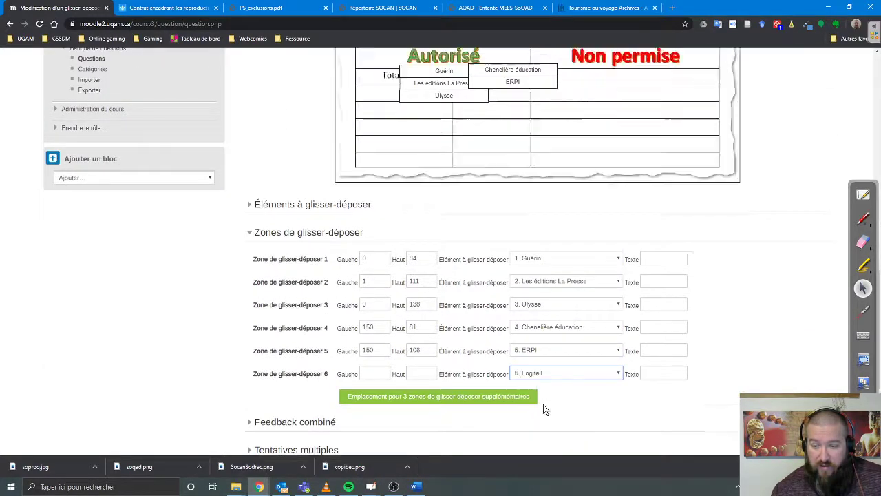
scroll(631, 357, "up", 3)
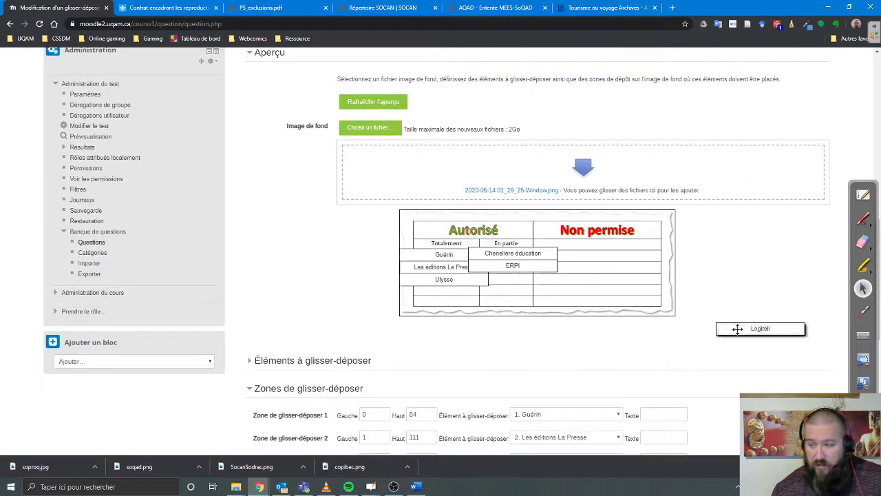
left_click_drag(732, 326, 511, 279)
Add space for 3 more drop zones and place CEMEQ, assigned to zone 7, in the first row of the Non permise column.
scroll(514, 325, "down", 2)
scroll(516, 330, "down", 1)
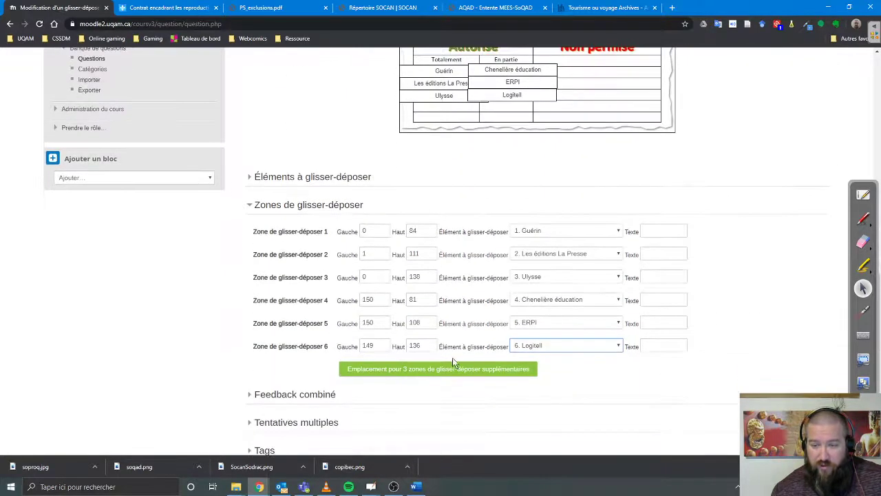
left_click(478, 369)
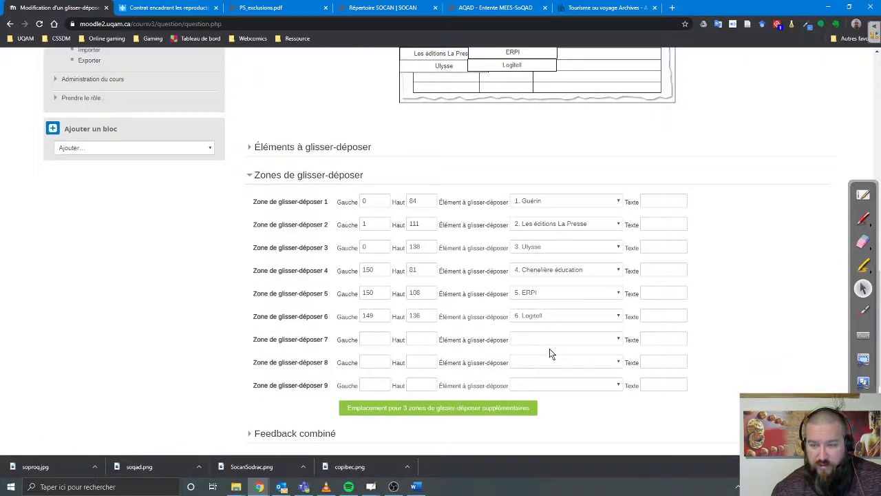
left_click(551, 346)
left_click(534, 406)
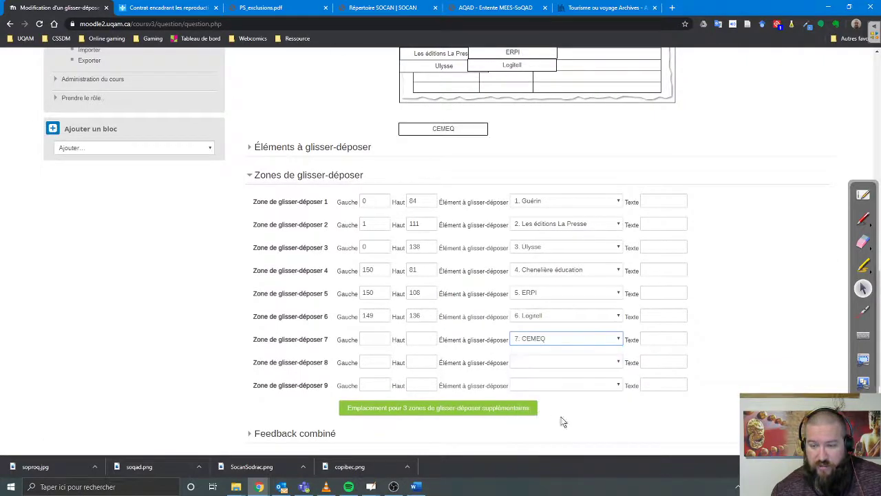
scroll(564, 399, "up", 3)
left_click_drag(445, 310, 611, 224)
Assign La revue du Barreau to drop zone 8 and place it below CEMEQ in the Non permise column, at about 373, 108.
scroll(587, 336, "down", 3)
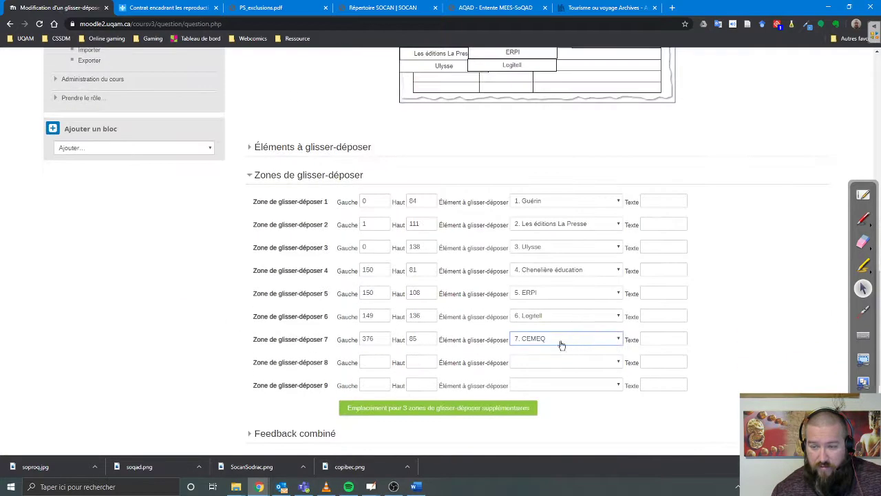
left_click(546, 362)
left_click(551, 438)
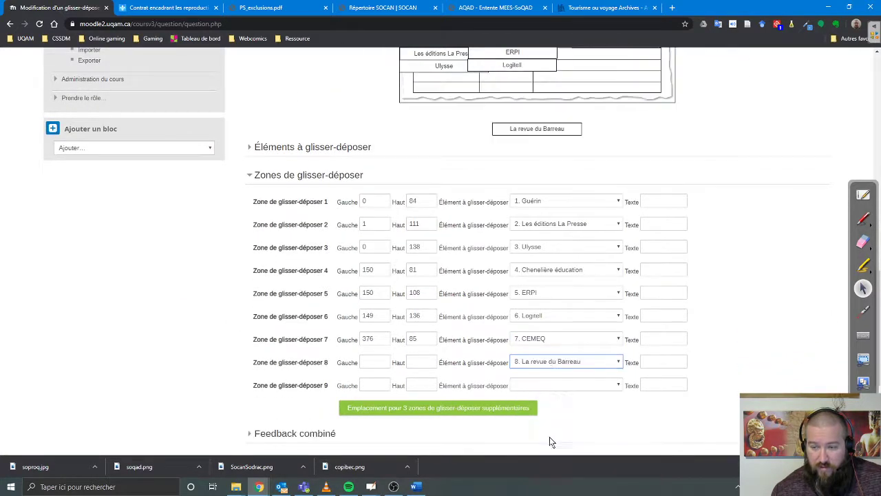
scroll(540, 337, "up", 3)
left_click_drag(534, 313, 615, 238)
Place Protégez-vous (Guide pratique) as drop zone 9 under La revue du Barreau, and adjust the Non permise labels into an even column.
scroll(598, 332, "down", 4)
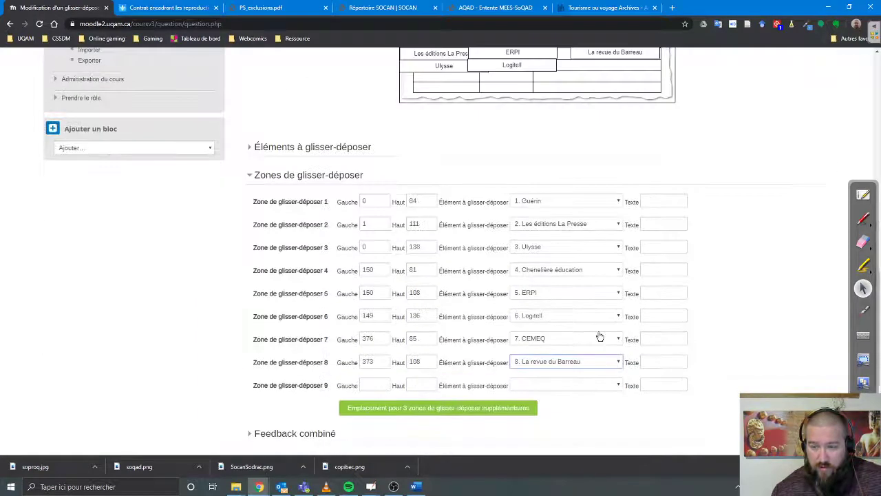
left_click(540, 295)
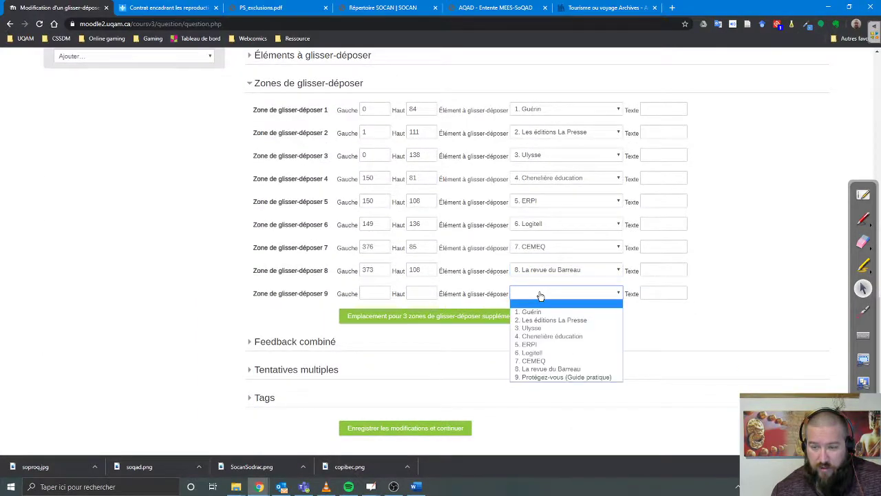
left_click(547, 377)
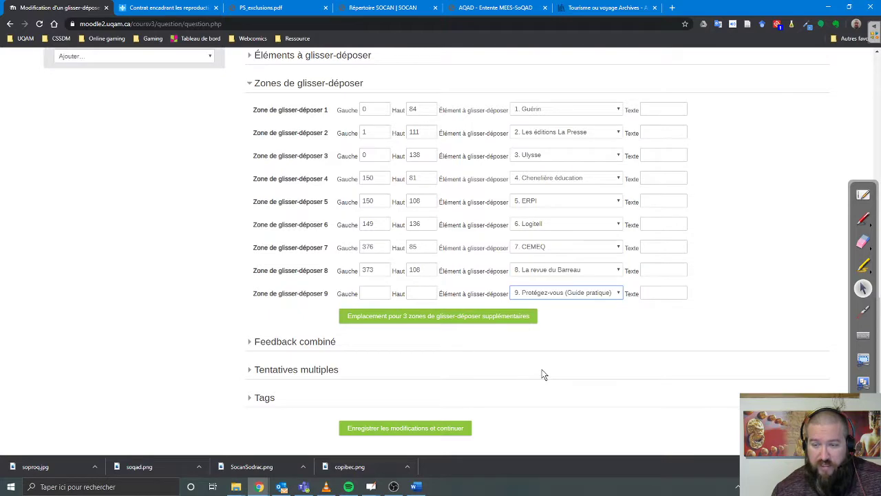
scroll(541, 373, "up", 4)
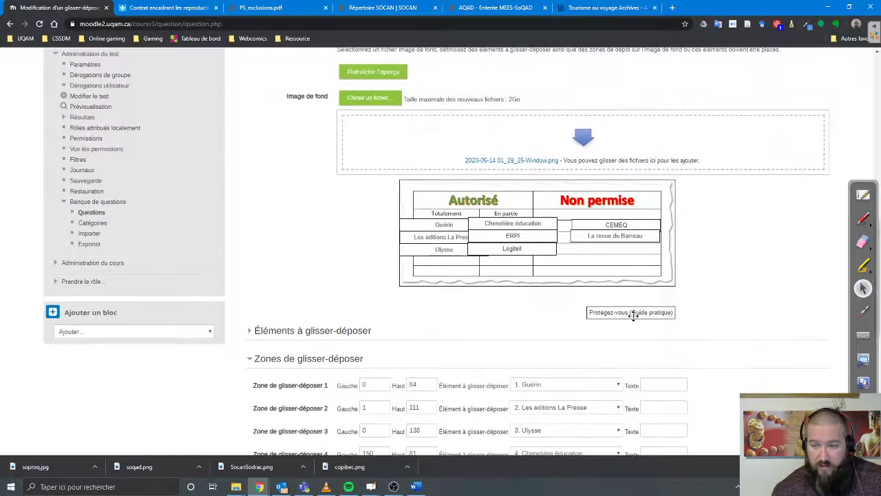
left_click_drag(633, 314, 621, 253)
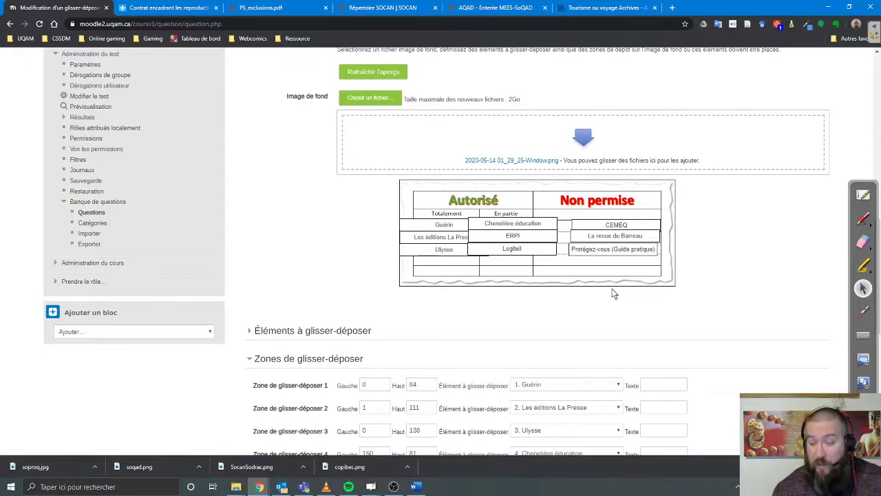
left_click_drag(619, 252, 622, 243)
Save the question's changes while continuing to edit, and return to the draggable elements section.
scroll(542, 338, "down", 5)
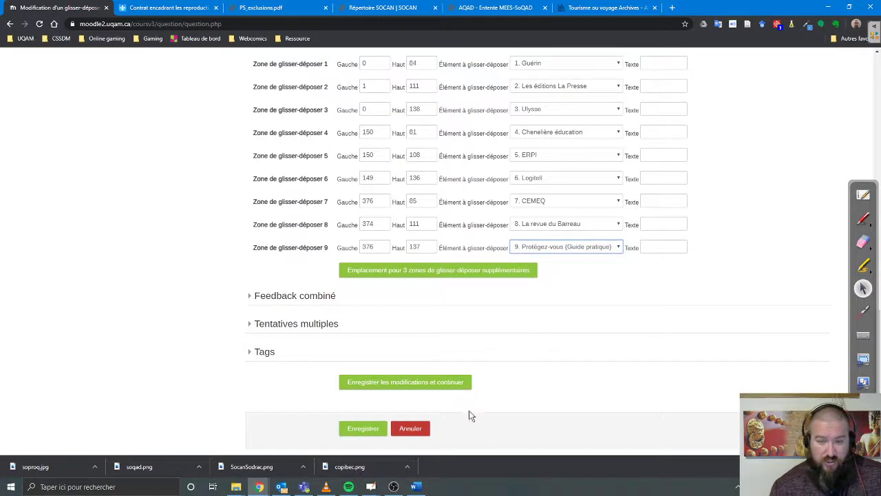
left_click(439, 383)
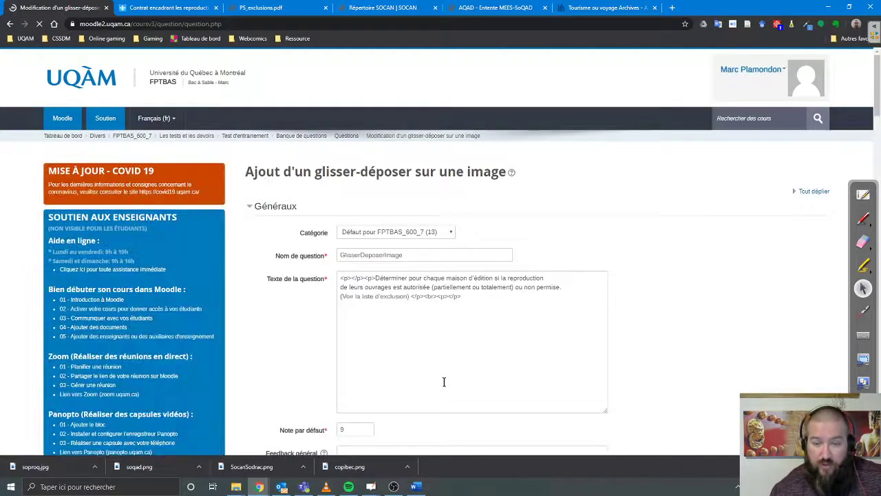
scroll(444, 382, "down", 15)
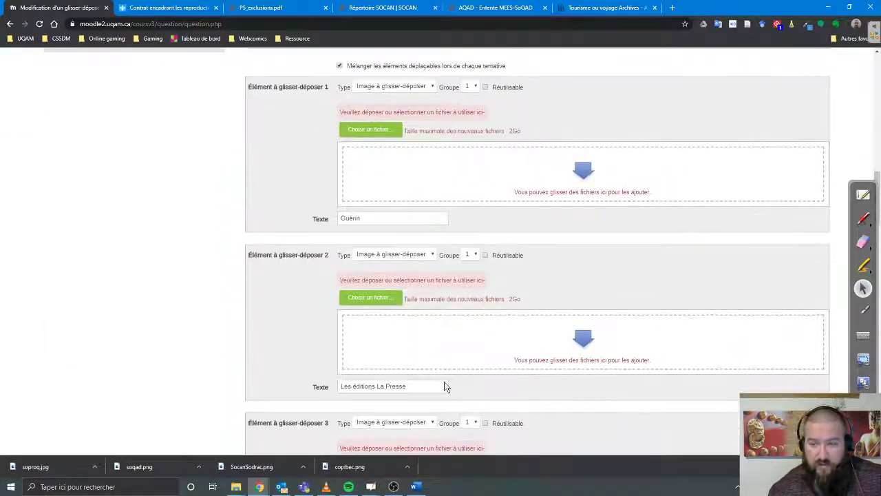
scroll(444, 384, "up", 3)
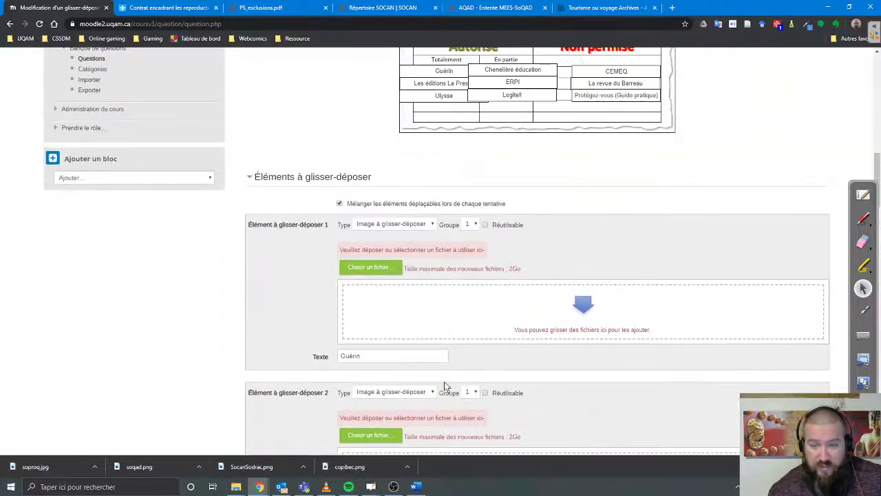
Change the type of draggable elements 1, 3 and 5 to Texte à glisser-déposer.
left_click(430, 226)
left_click(386, 243)
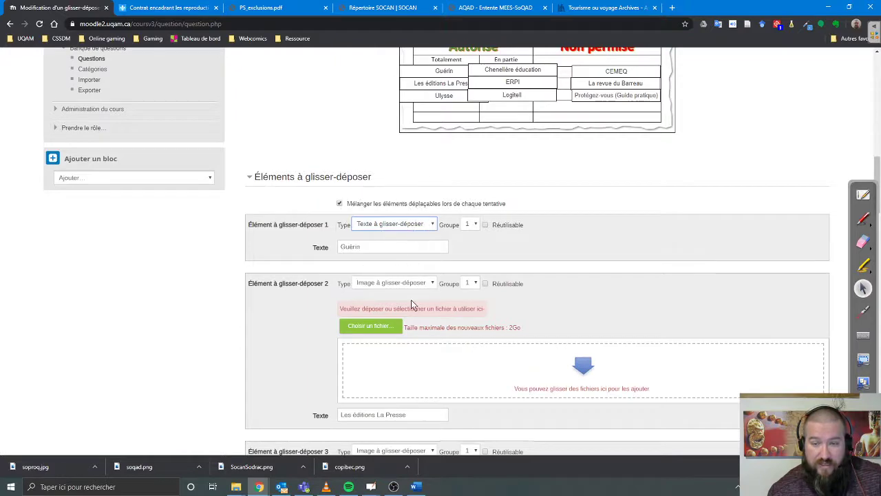
scroll(411, 299, "down", 3)
left_click(398, 267)
left_click(389, 285)
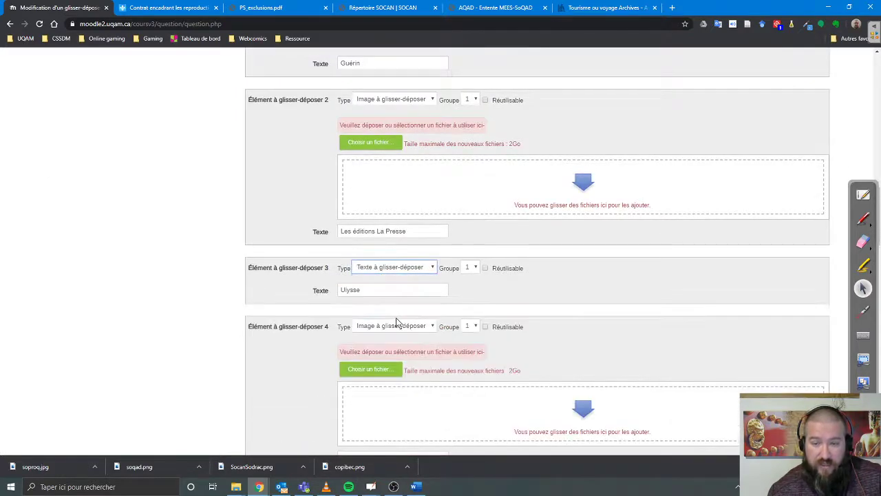
scroll(396, 322, "down", 3)
left_click(392, 264)
left_click(387, 283)
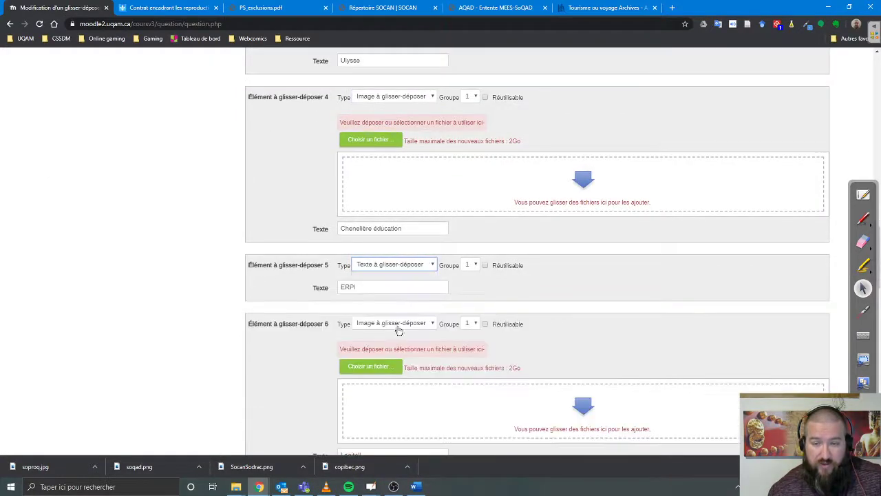
Change the type of draggable elements 7, 9 and 8 to Texte à glisser-déposer.
scroll(398, 331, "down", 3)
left_click(389, 259)
left_click(385, 281)
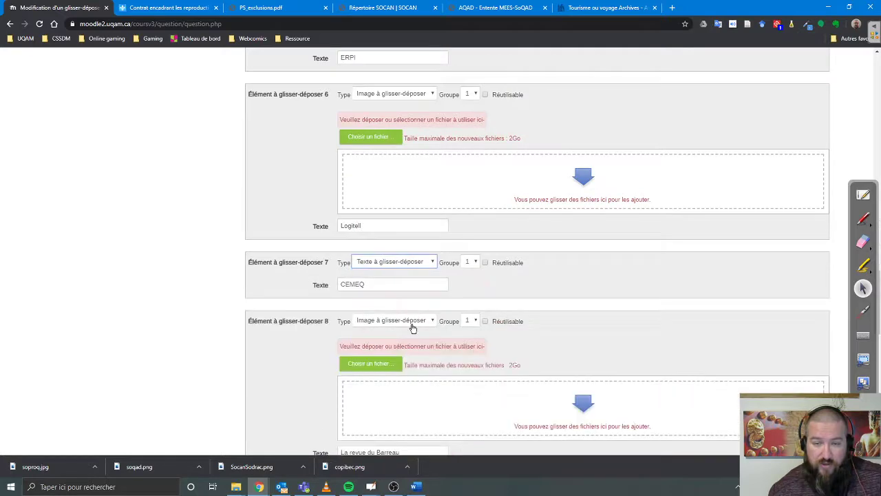
scroll(411, 328, "down", 3)
left_click(389, 305)
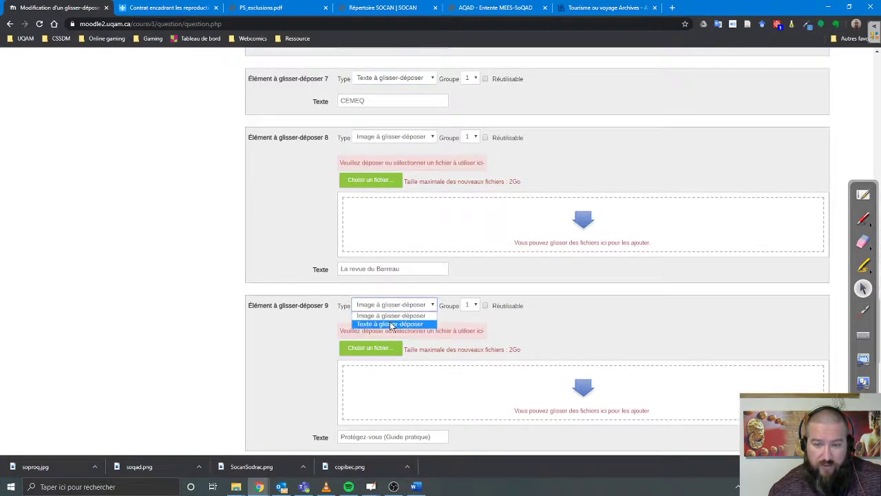
left_click(391, 324)
left_click(392, 137)
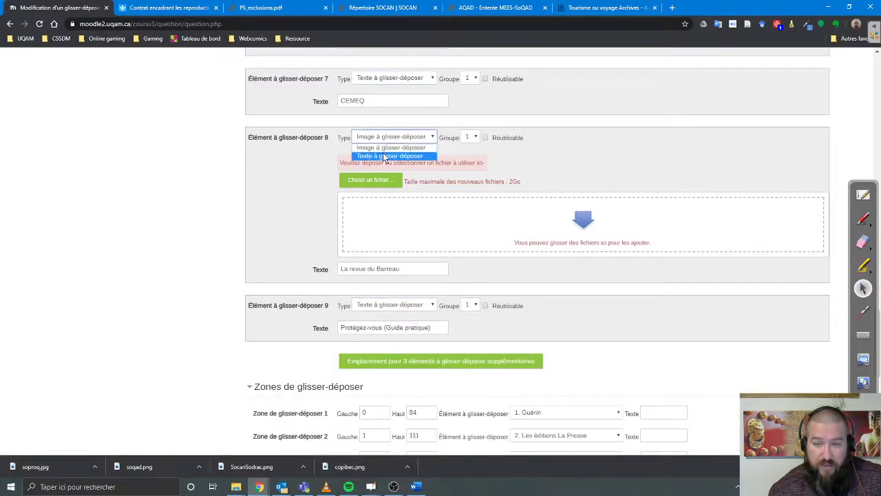
left_click(387, 154)
Change the type of draggable elements 6, 4 and 2 to Texte à glisser-déposer.
scroll(413, 259, "up", 4)
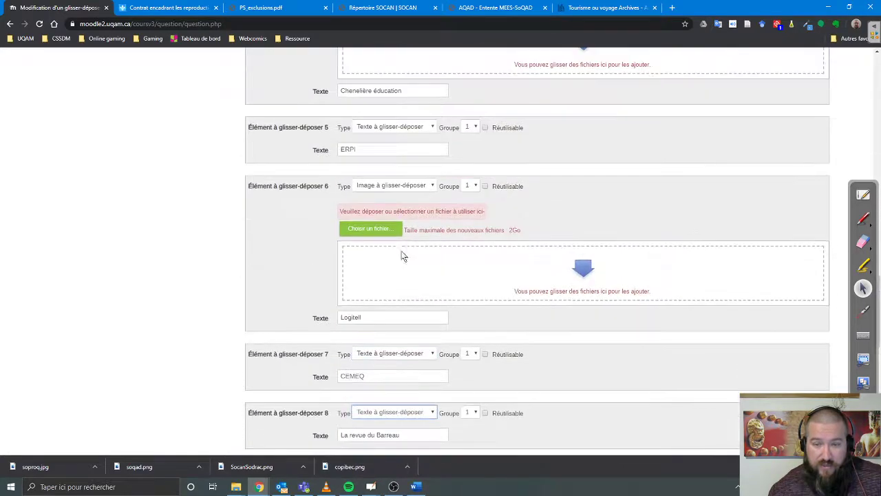
left_click(390, 187)
left_click(386, 205)
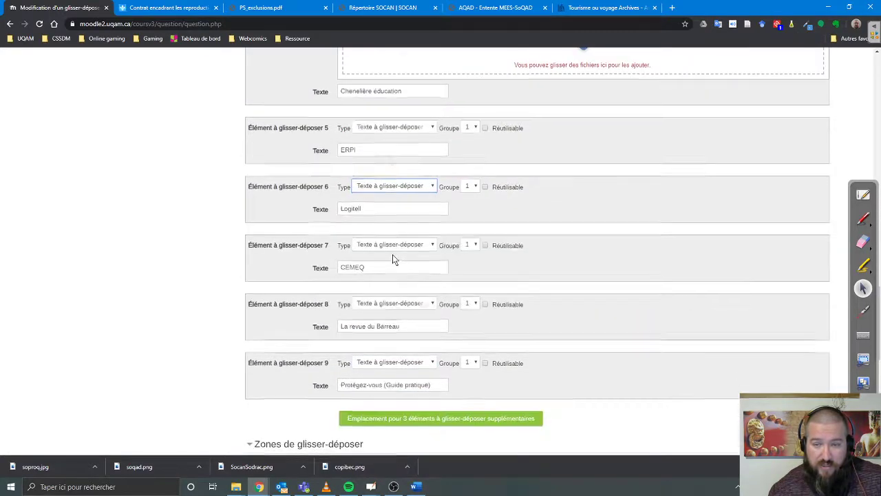
scroll(392, 254, "up", 3)
left_click(393, 144)
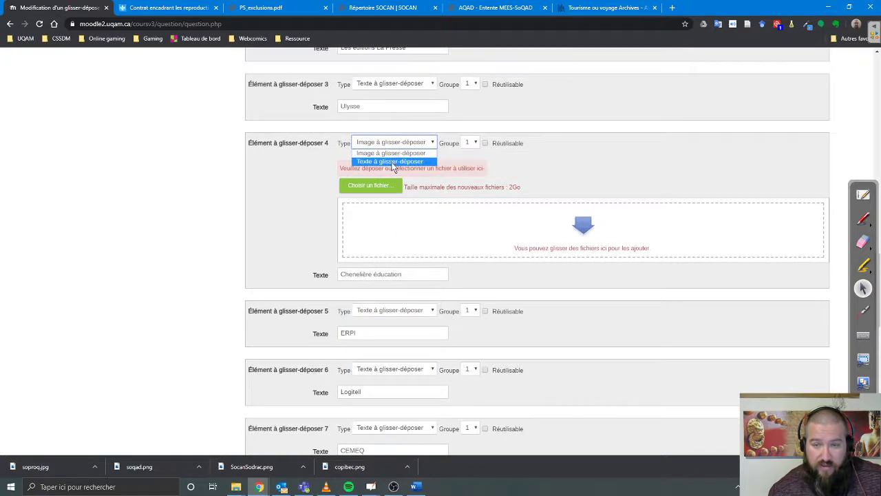
left_click(389, 155)
scroll(389, 223, "up", 3)
left_click(392, 146)
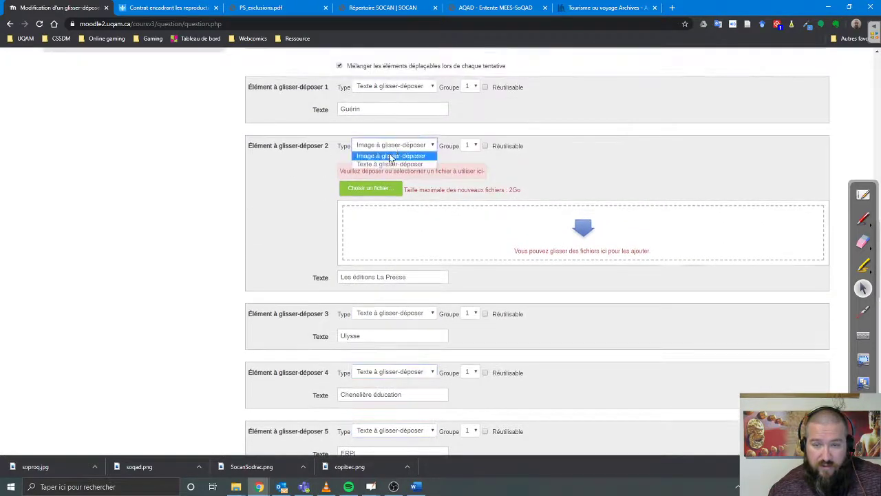
left_click(388, 165)
Save the question's changes while continuing to edit, and open its preview in an enlarged window.
scroll(387, 236, "up", 3)
scroll(388, 236, "down", 6)
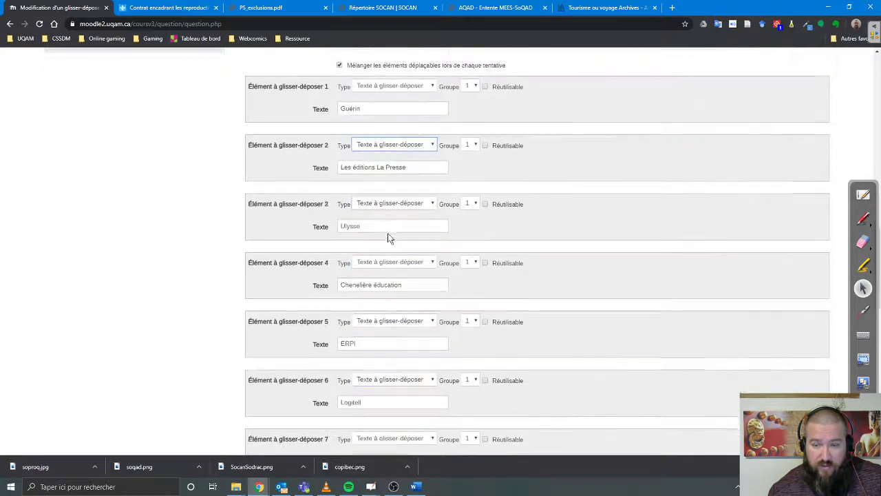
scroll(388, 233, "up", 3)
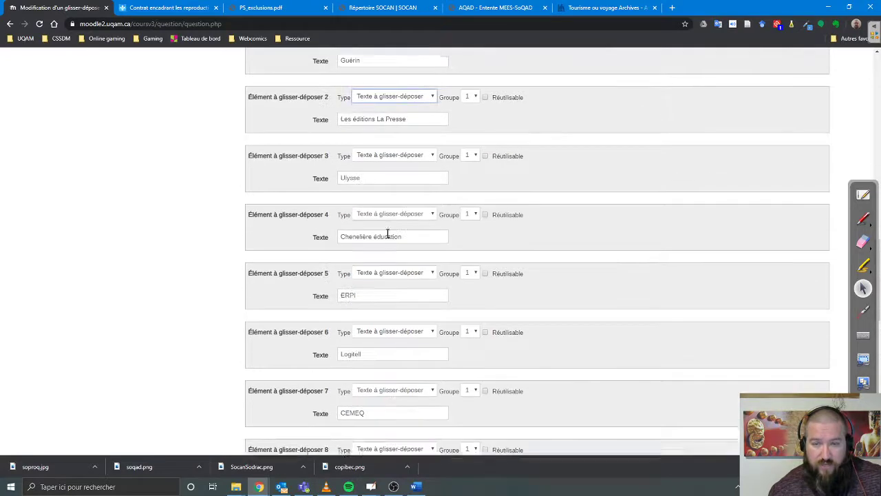
scroll(387, 234, "down", 7)
scroll(387, 234, "down", 3)
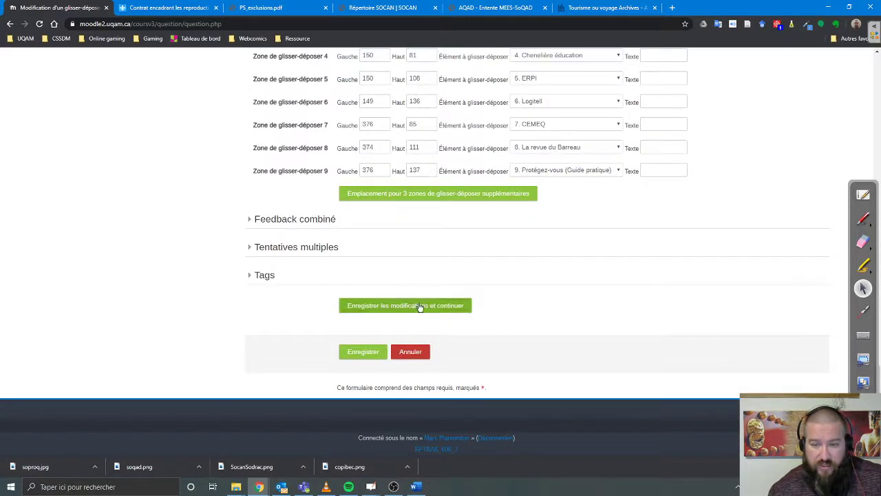
left_click(419, 305)
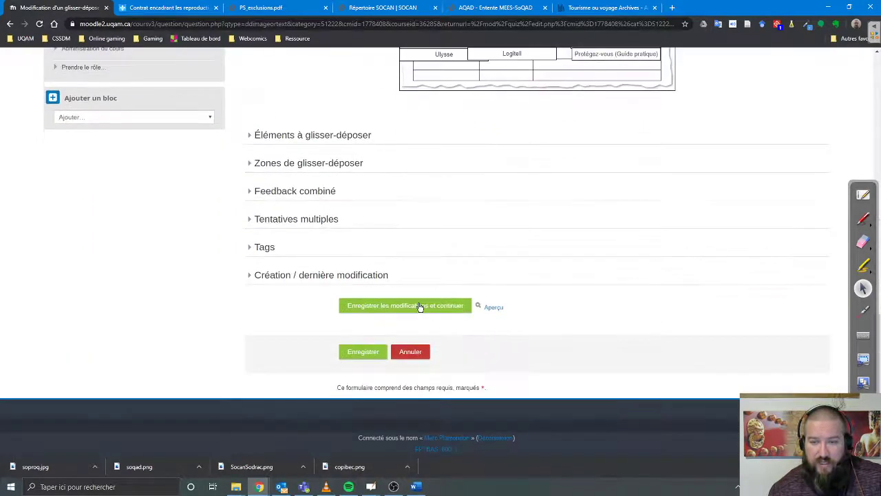
left_click(494, 308)
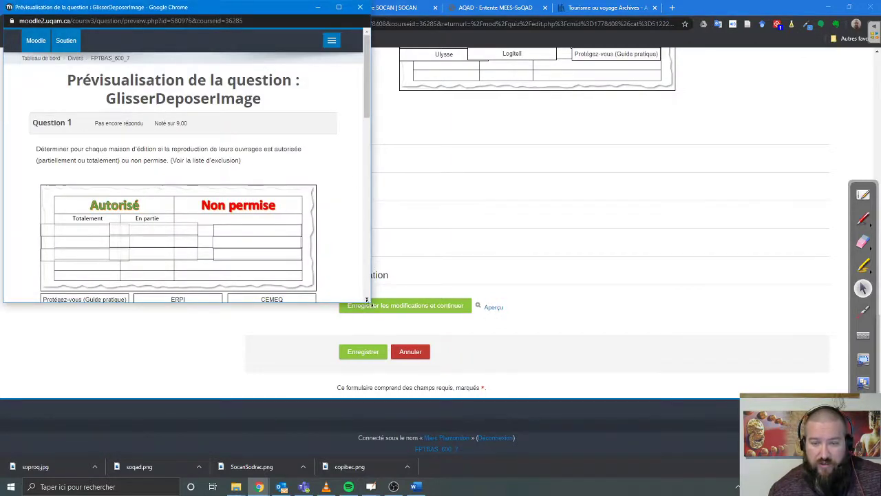
left_click_drag(367, 300, 739, 430)
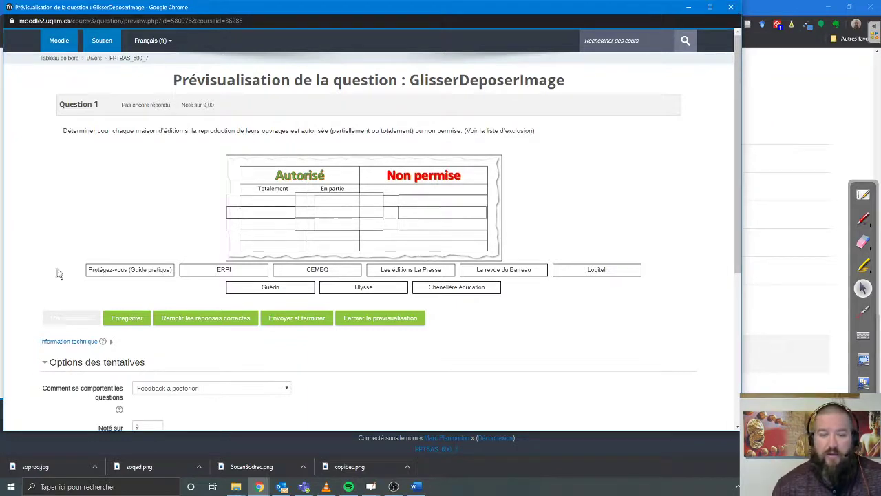
In the Non permise column of the preview, place CEMEQ first, ERPI second and Protégez-vous (Guide pratique) third.
left_click_drag(128, 271, 444, 223)
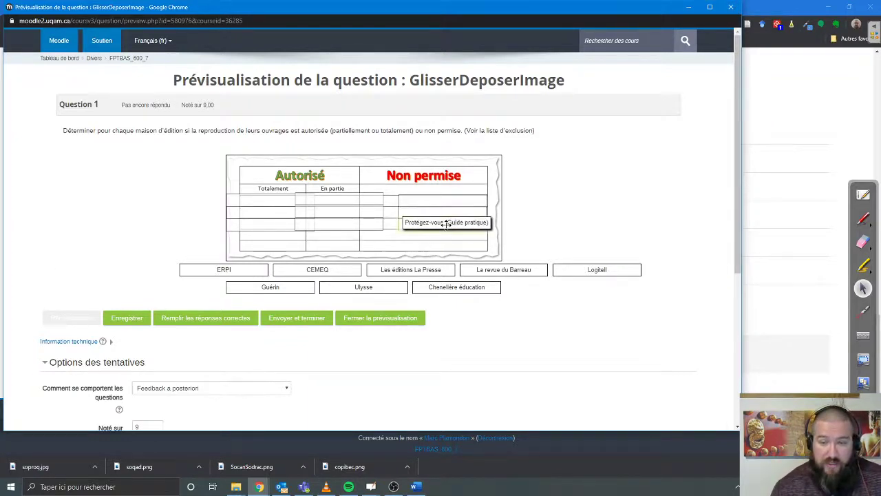
left_click_drag(223, 270, 440, 213)
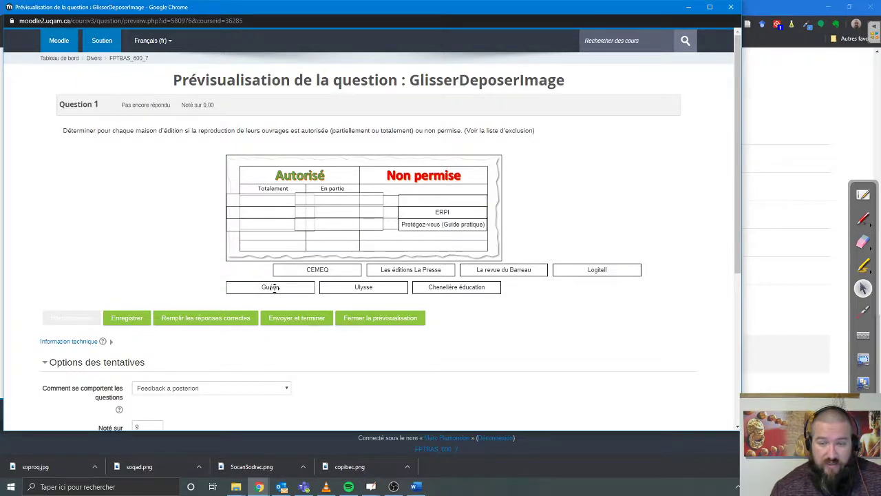
left_click_drag(336, 271, 452, 211)
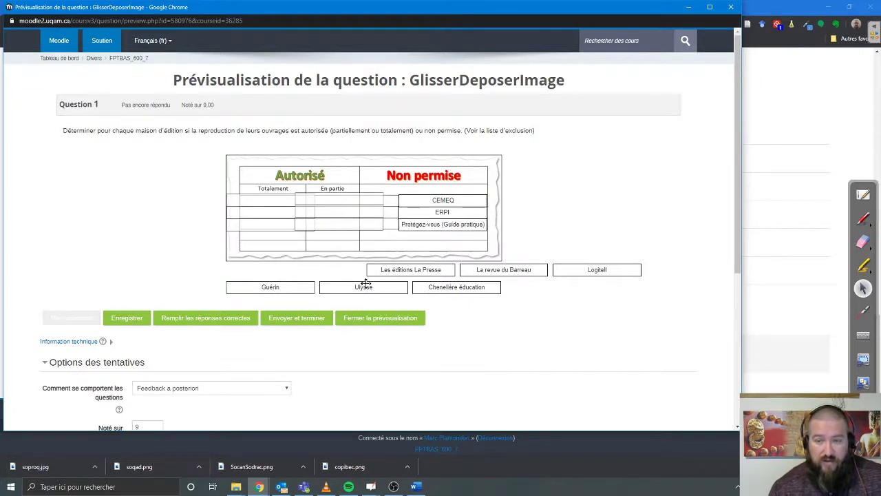
Place Les éditions La Presse, Ulysse and Guérin under Totalement, and Chenelière éducation and Logitell in the lower two En partie zones.
left_click_drag(404, 269, 259, 199)
left_click_drag(277, 285, 345, 199)
left_click_drag(364, 286, 272, 212)
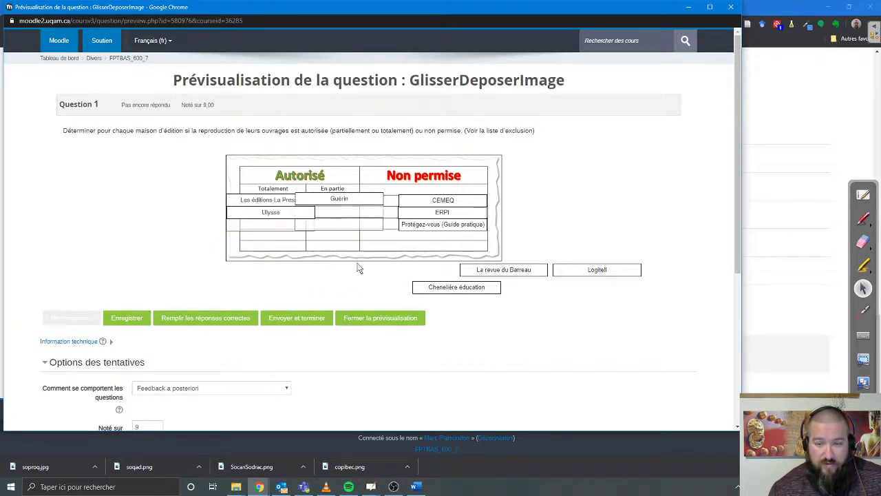
left_click_drag(451, 285, 270, 224)
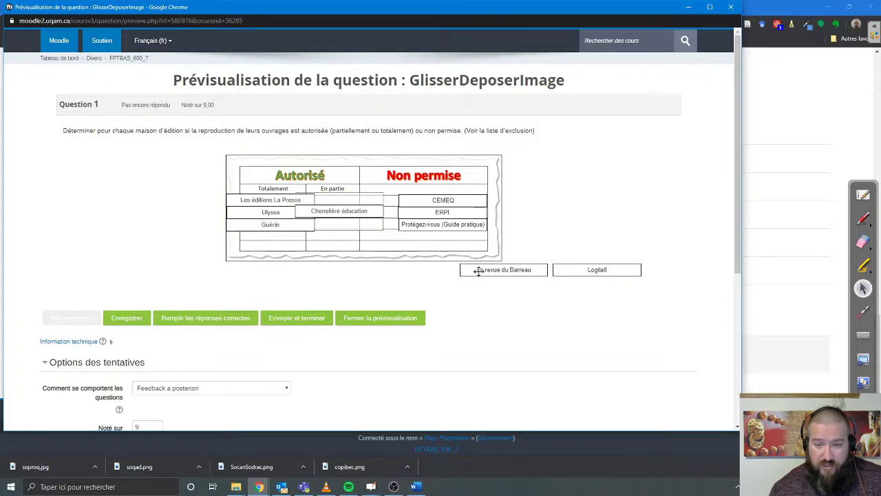
left_click_drag(597, 269, 344, 225)
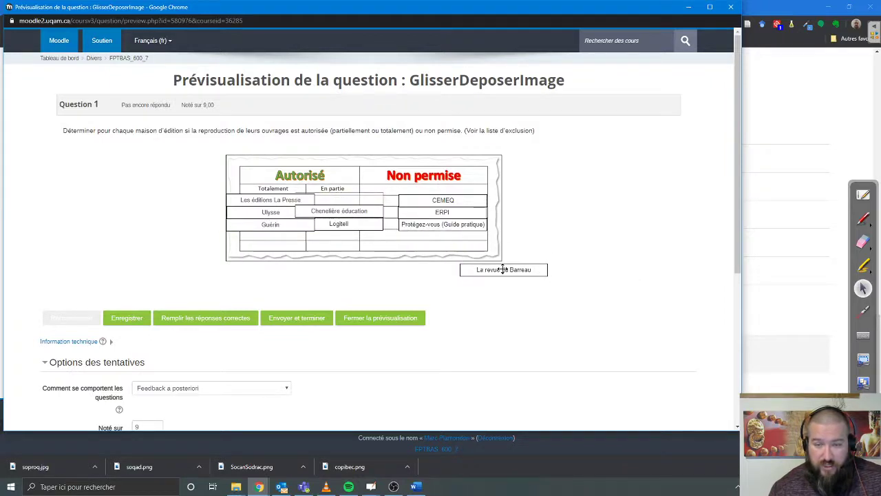
Move ERPI to the first En partie zone, put La revue du Barreau second under Non permise, and submit the preview attempt.
left_click_drag(503, 269, 457, 291)
left_click_drag(432, 212, 339, 198)
left_click_drag(515, 269, 466, 315)
left_click_drag(497, 270, 436, 212)
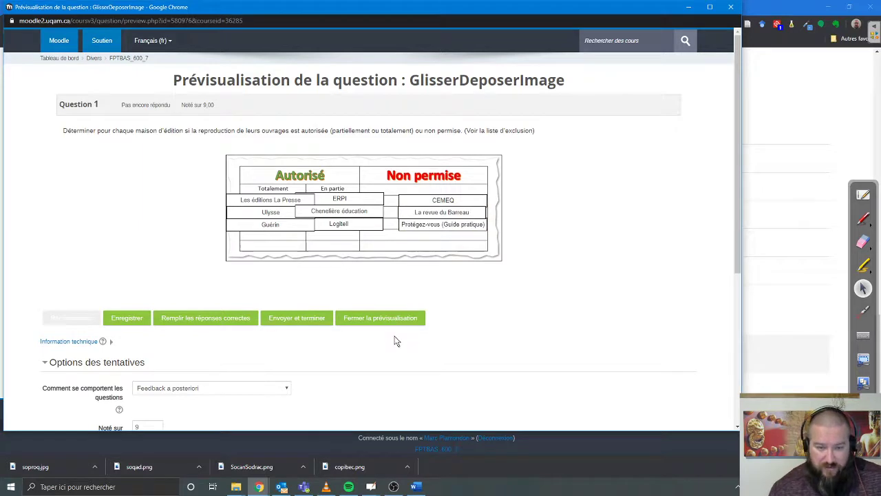
left_click(298, 321)
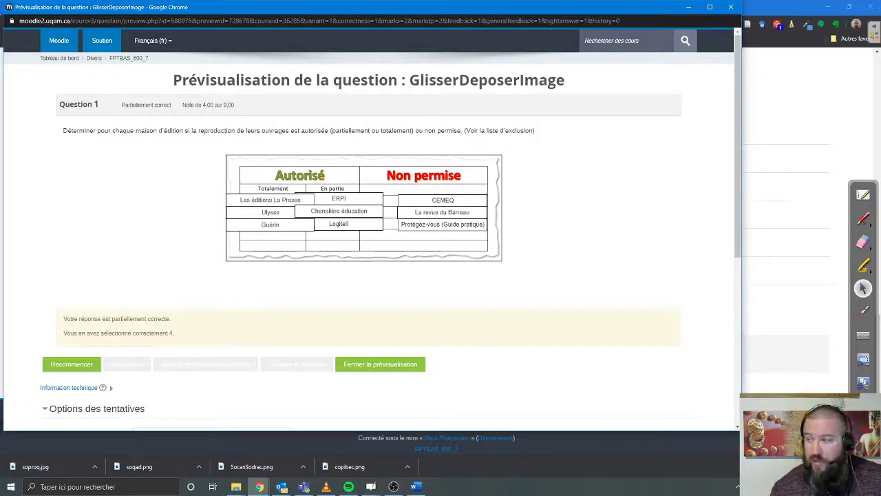
Switch to the Word document and compare the order of publishers in its answer table with the submitted preview, marking the Guérin position.
left_click(415, 486)
left_click_drag(640, 204, 474, 249)
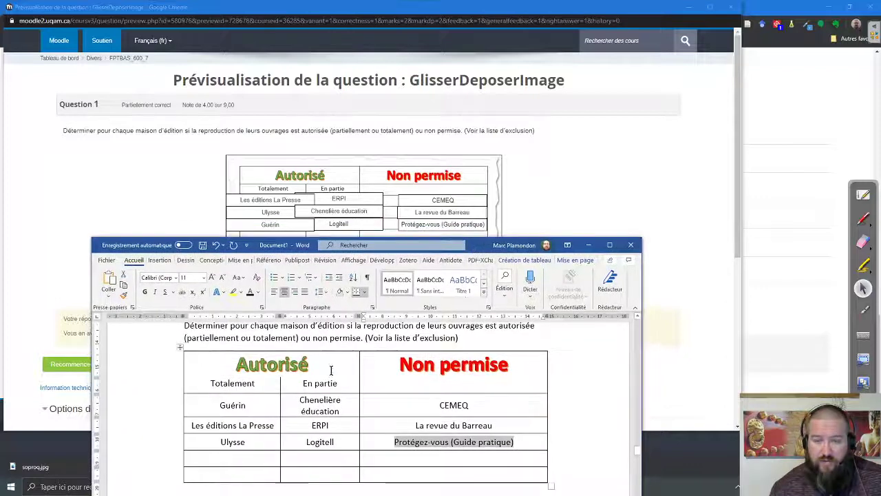
double_click(234, 404)
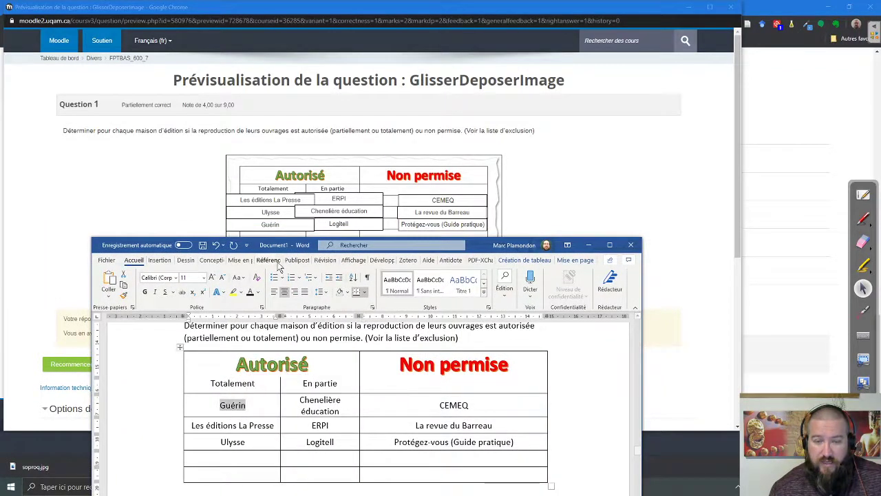
left_click(270, 225)
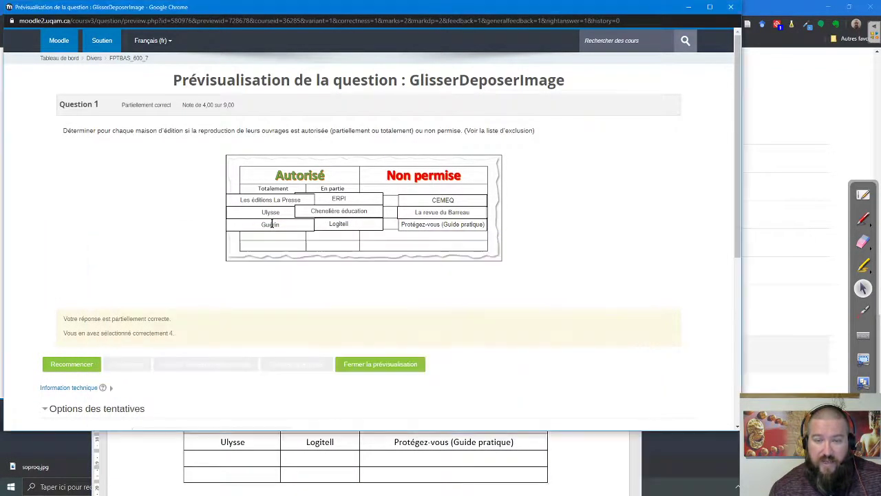
key("alt+Tab")
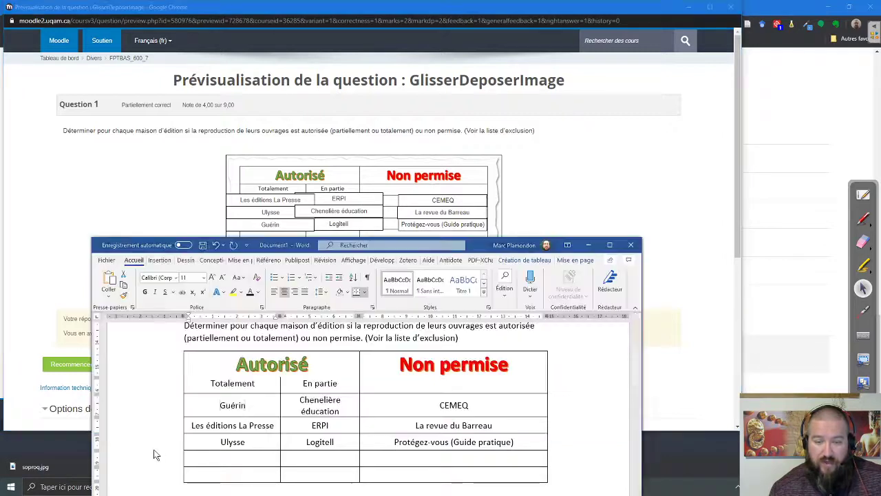
mouse_move(248, 456)
left_mouse_down()
mouse_move(287, 395)
mouse_move(277, 236)
left_mouse_up()
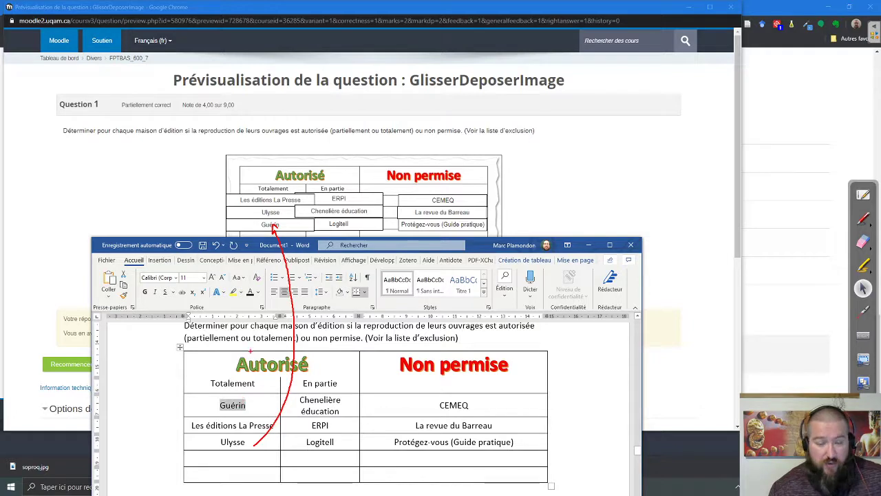
mouse_move(230, 351)
left_mouse_down()
mouse_move(227, 378)
mouse_move(241, 372)
left_mouse_up()
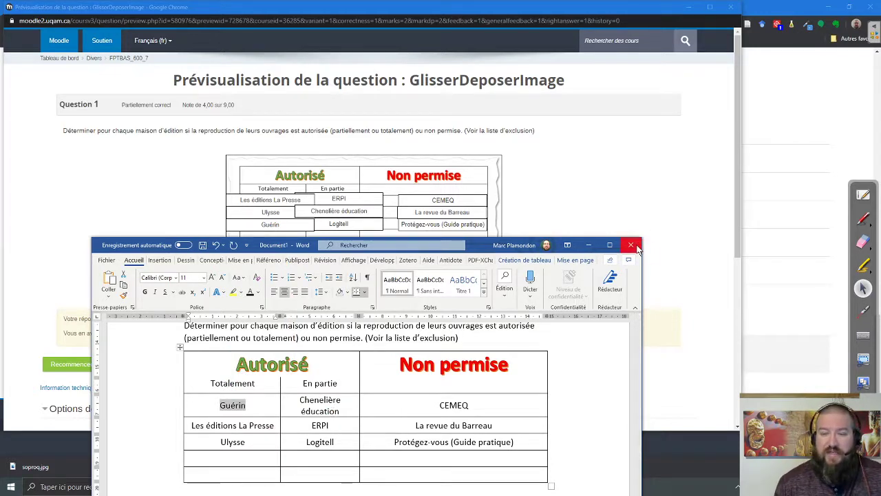
left_click(636, 248)
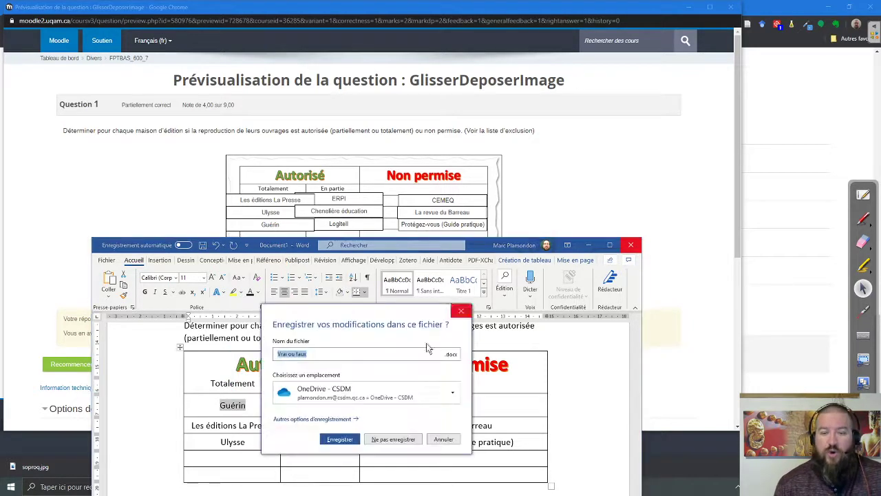
left_click(442, 441)
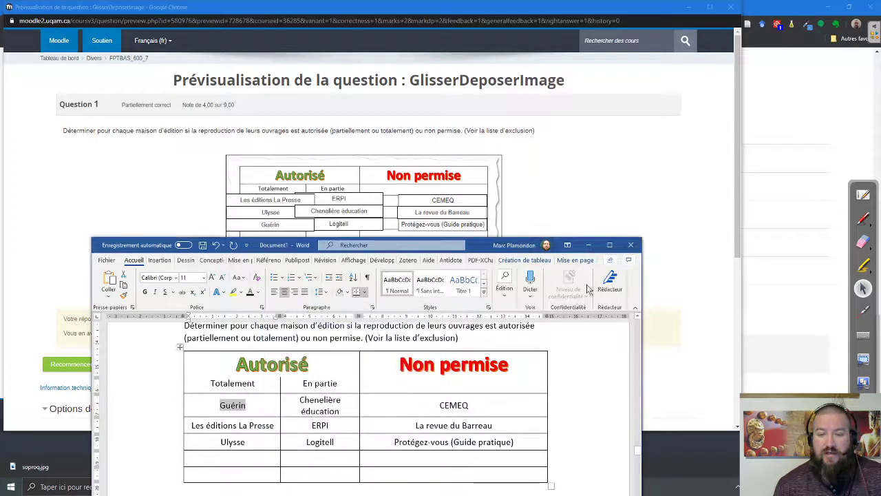
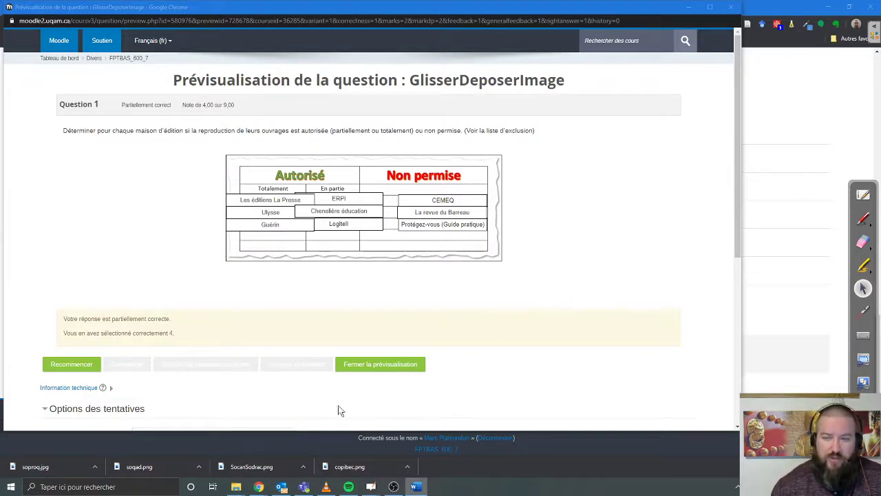
Close the question preview and save the GlisserDeposerImage question to return to the test's question list.
left_click(731, 7)
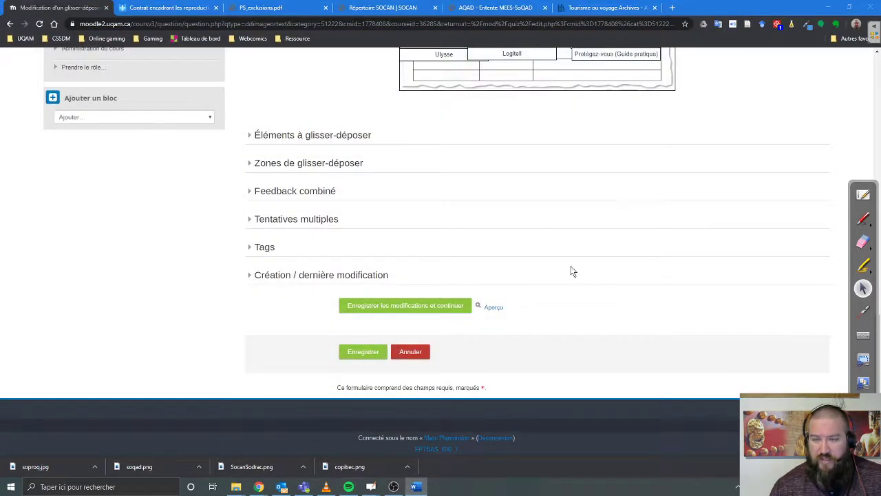
scroll(571, 258, "up", 3)
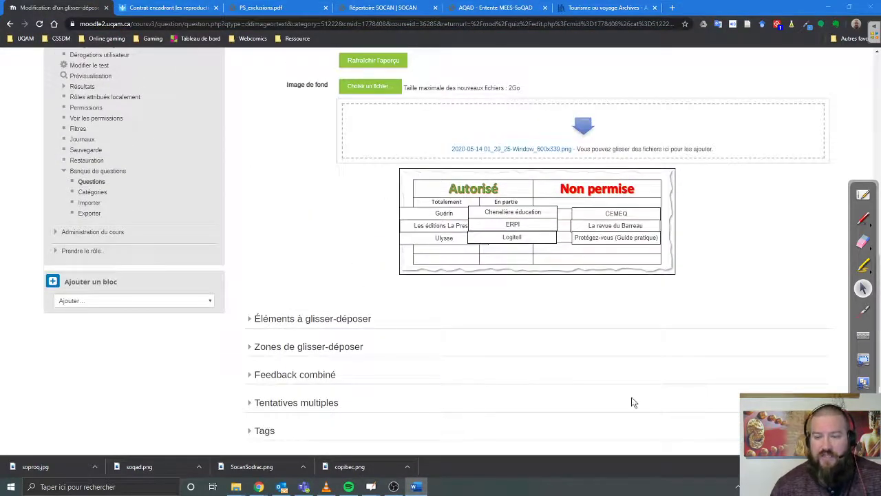
scroll(583, 327, "down", 3)
left_click(365, 352)
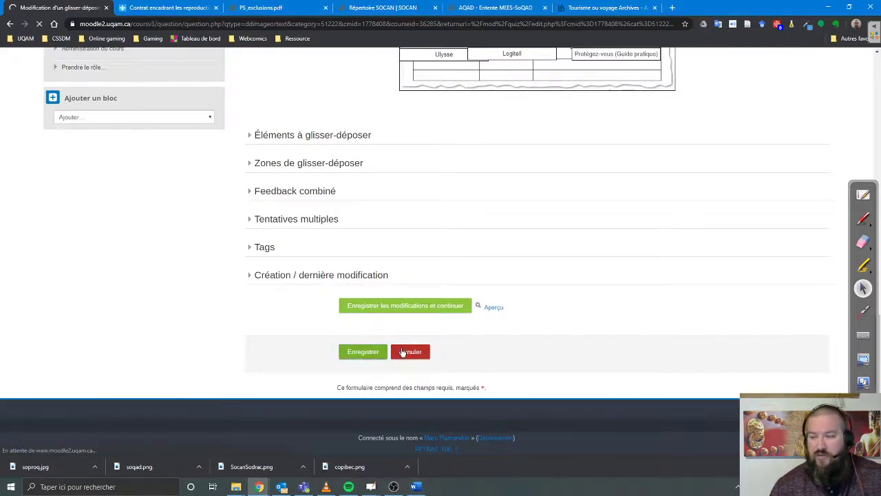
Add a new question of type Sélectionner les mots manquants after the last question of the test.
scroll(403, 352, "down", 3)
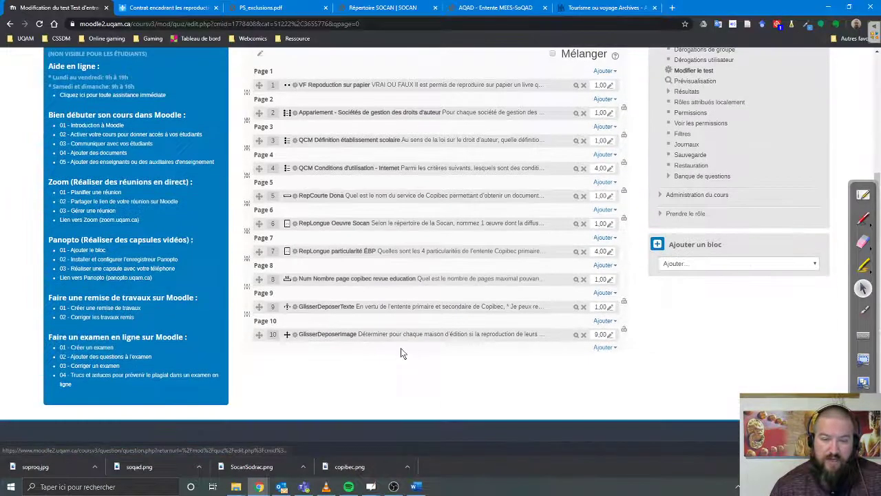
left_click(606, 348)
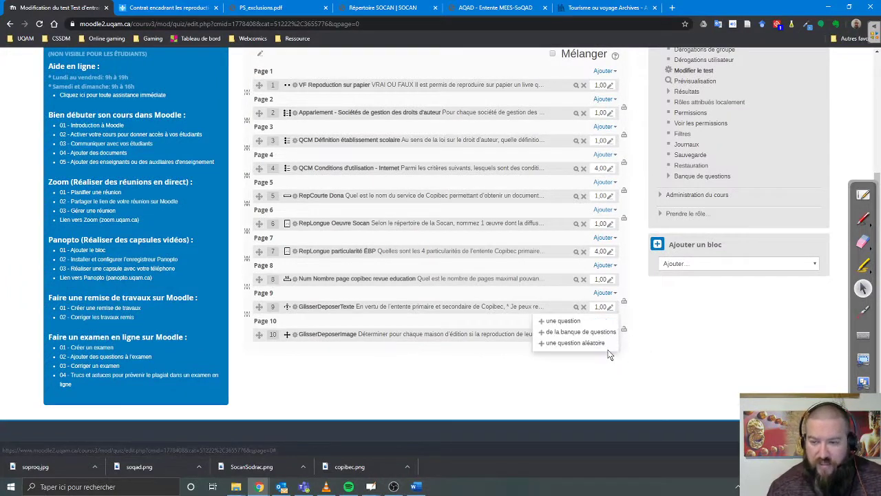
left_click(566, 323)
left_click_drag(422, 237, 438, 366)
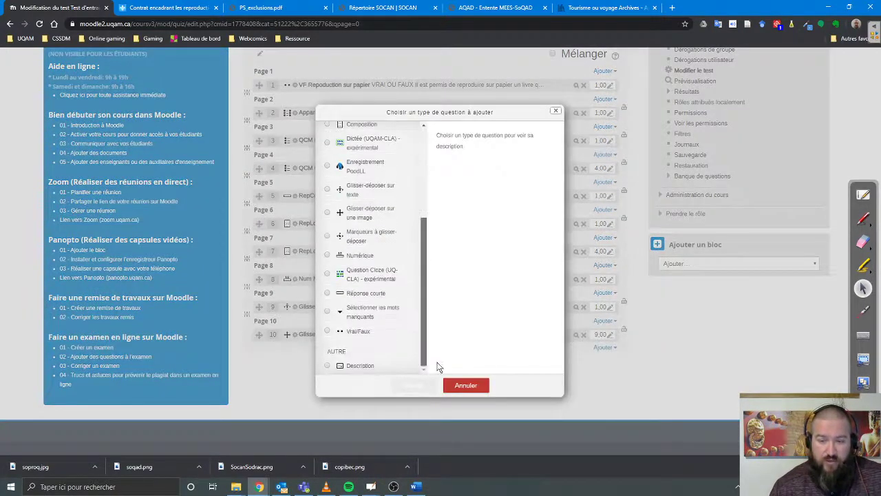
left_click(355, 312)
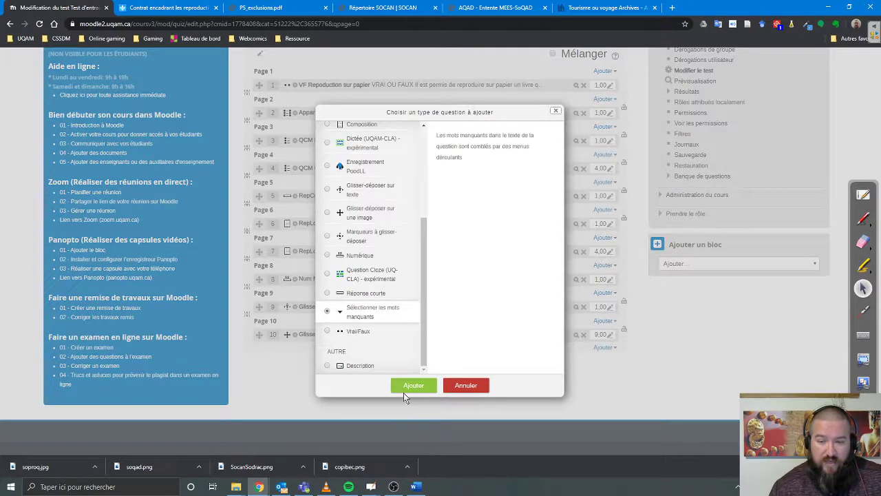
left_click(413, 386)
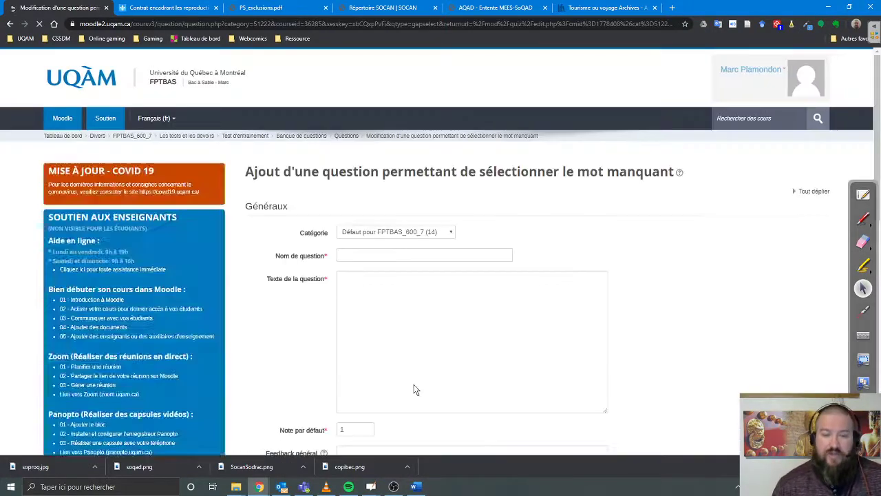
Name the new question MotManquiants.
left_click(355, 256)
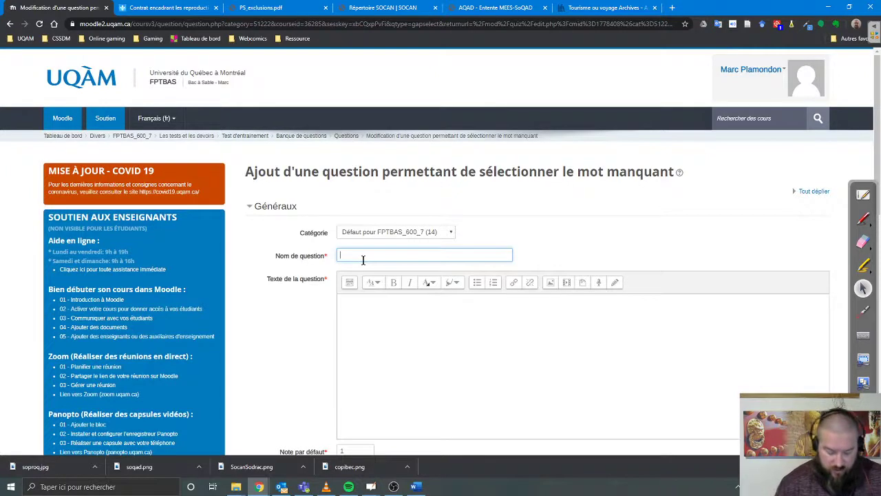
type("MotManq")
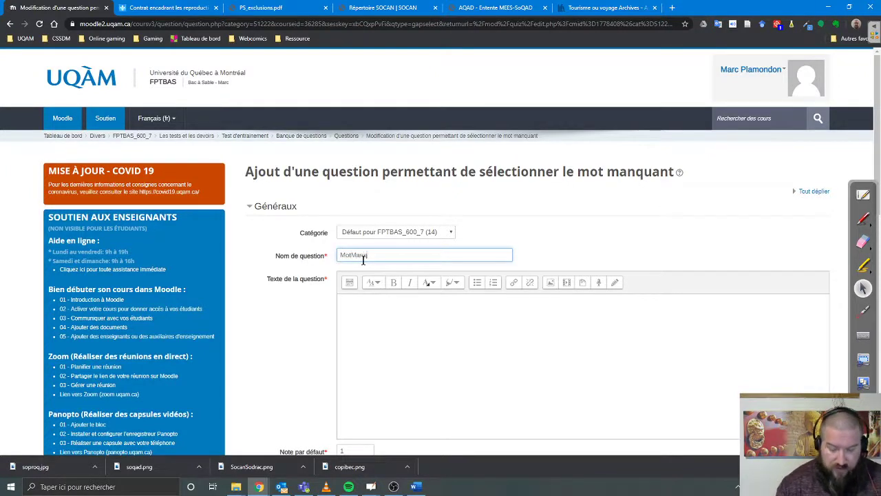
type("uants")
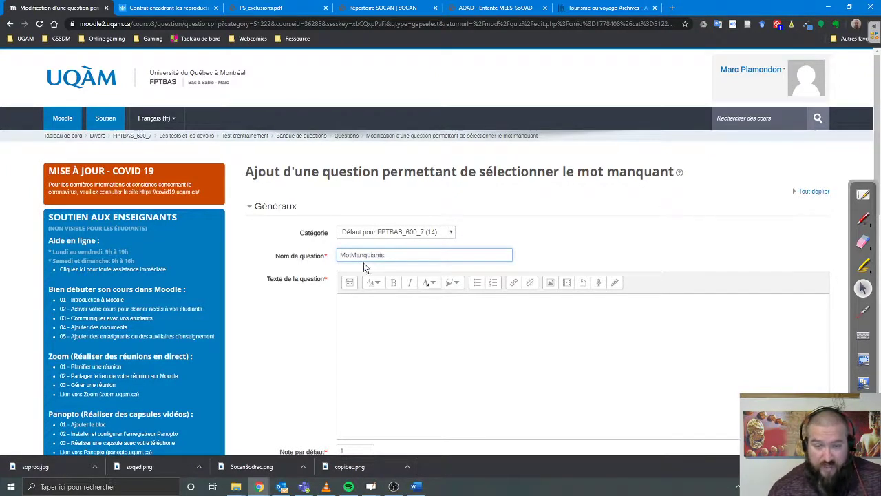
Copy the Copibec agreement text with gaps [[1]] to [[6]] from the Word document into the question text.
left_click(377, 304)
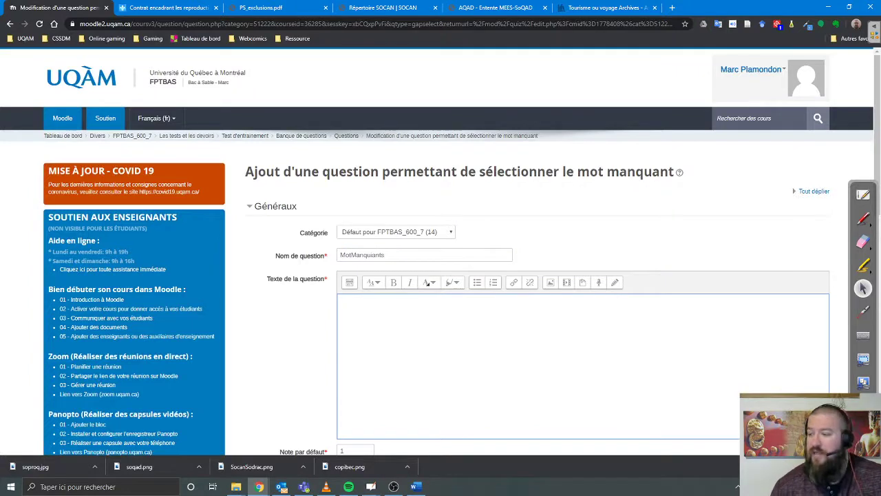
key("alt+Tab")
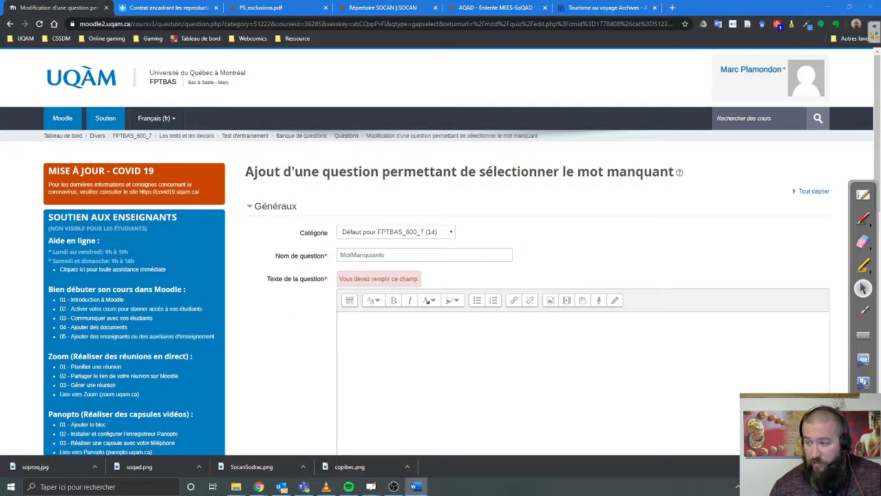
left_click(475, 353)
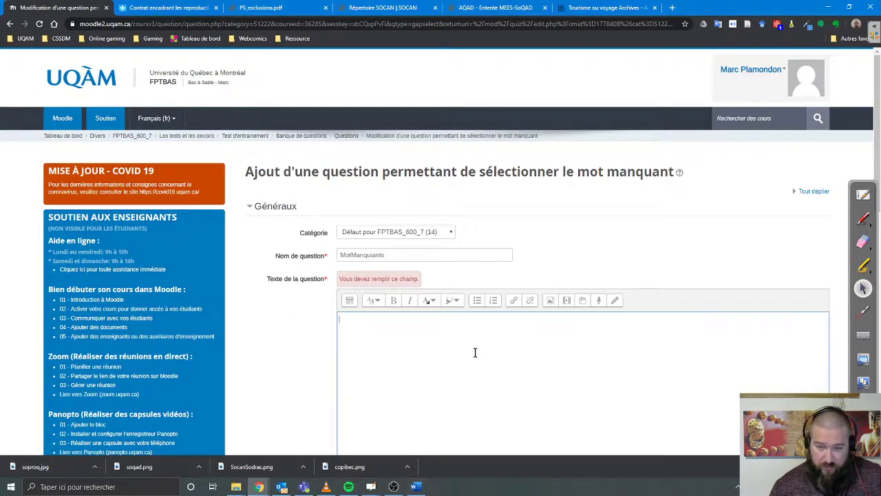
type("En vertu de l'entente primaire et secondaire de Copibec. Je peux reproduire [[1]] ou [[2]]d'une œuvre  spécifiquement pour l'enseignement préscolaire, primaire et secondaire ou pour l'éducation aux adultes ou la formation professionnelle Je peux reproduire [[3]] de toutes les autres œuvres incluses au répertoire Copibec Un [[4]]complet d'un roman jusqu'à [[3]] du livre Numériser une [[5]]complète tirée d'une encyclopédie Partagez par courriel un [[6]]publié dans une revue")
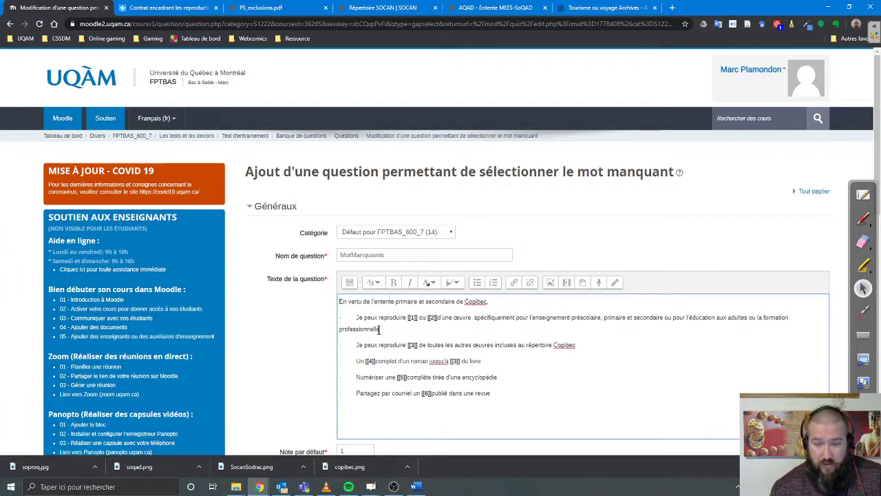
Remove the pasted bullet characters and leading spaces from the five statements in the question text.
left_click_drag(352, 318, 328, 319)
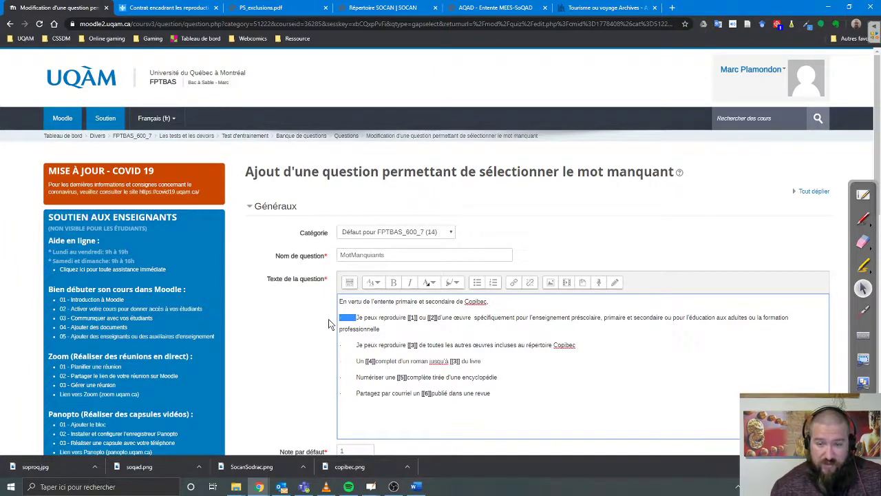
key("BackSpace")
key("Down")
key("BackSpace")
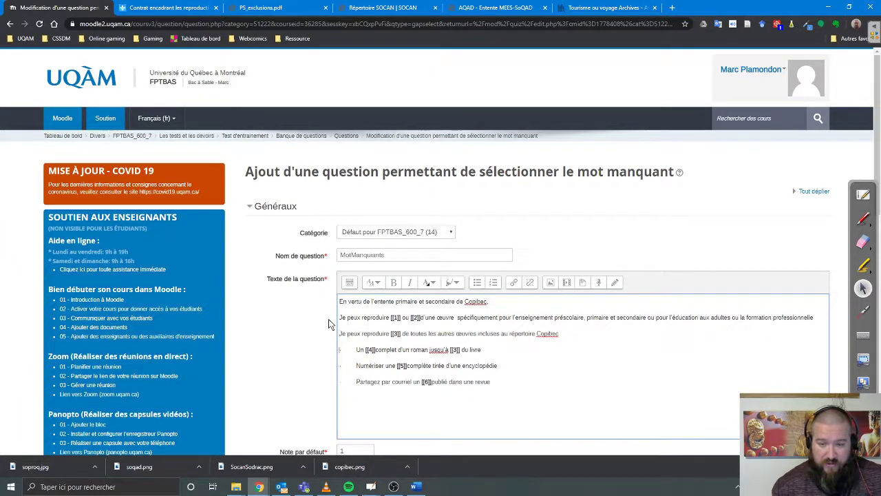
key("Down")
key("BackSpace")
key("Down")
key("shift+Left")
key("BackSpace")
key("Down")
key("shift+Left")
key("BackSpace")
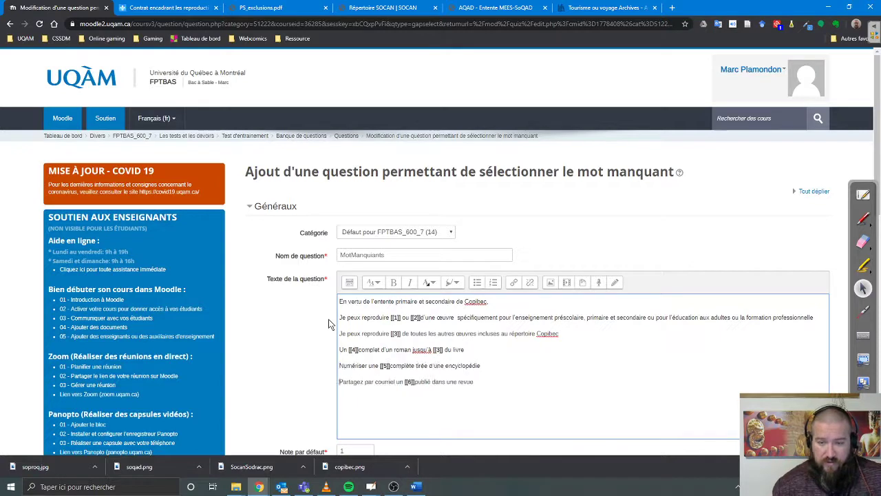
Format the five statements below the Copibec introduction as a bulleted list.
left_click_drag(494, 383, 339, 317)
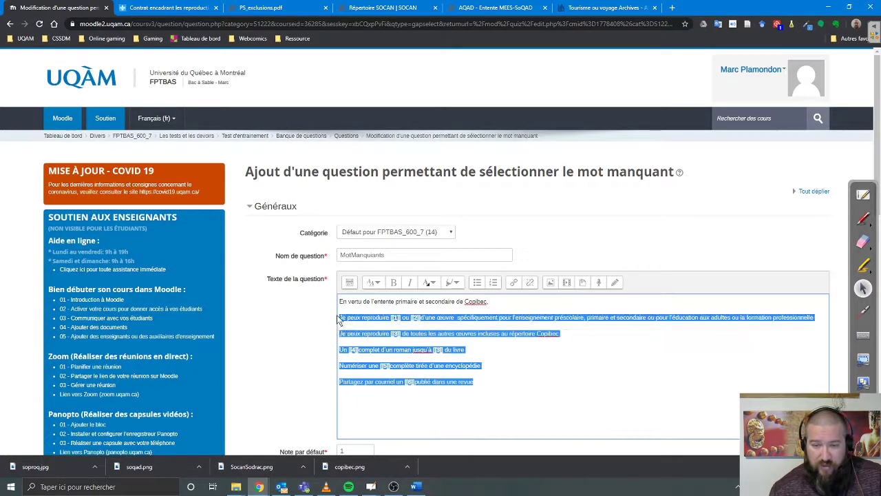
left_click(477, 282)
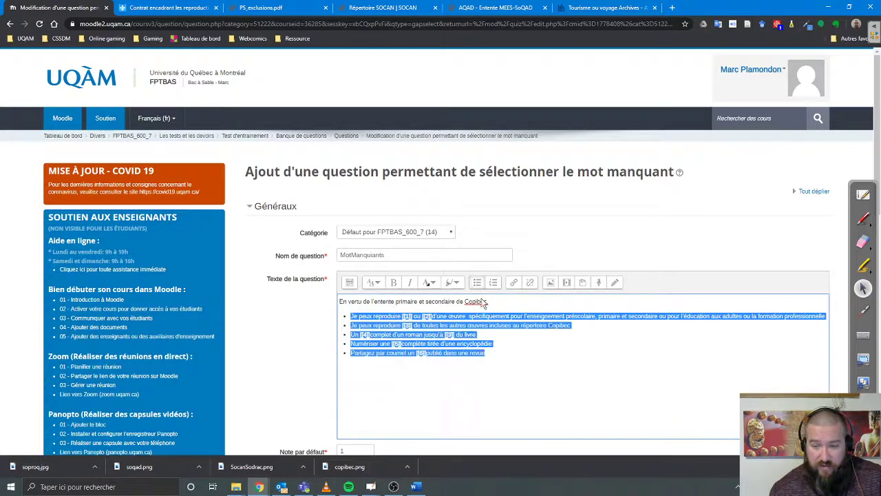
left_click(509, 389)
Enable the Mélanger option for the question's choices.
scroll(510, 389, "down", 3)
scroll(510, 389, "down", 3)
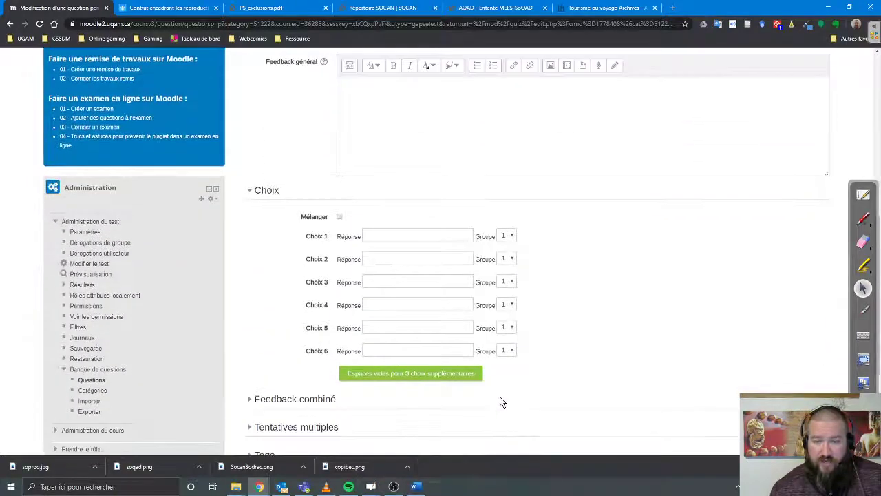
left_click(339, 217)
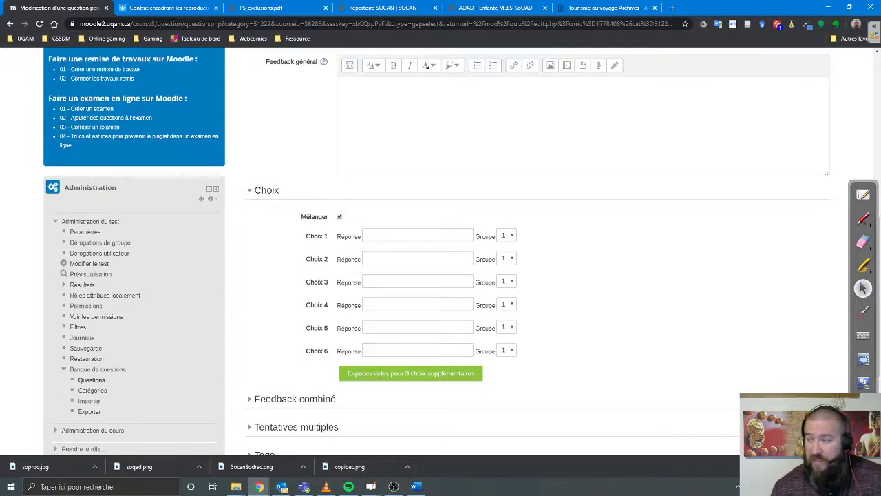
Review the gaps in the question text, and set Choix 1 to 10% and Choix 2 to 25 pages using the Word document.
scroll(561, 266, "up", 5)
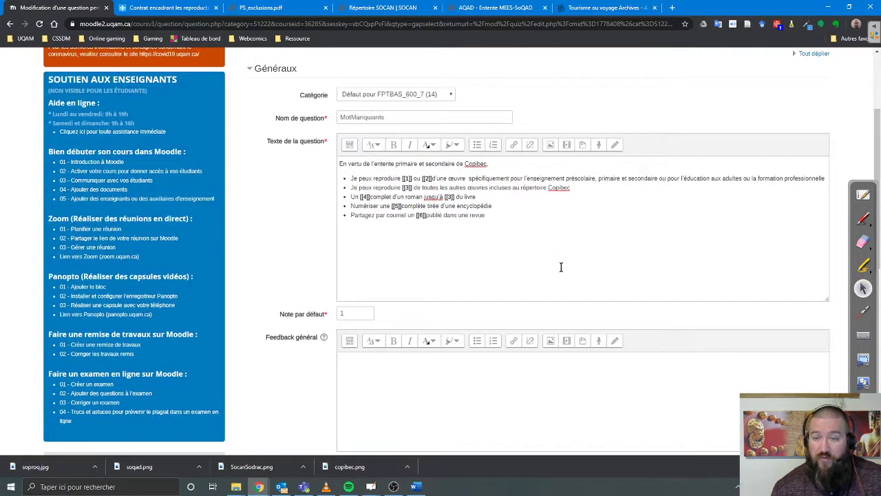
scroll(561, 268, "down", 5)
scroll(561, 268, "up", 4)
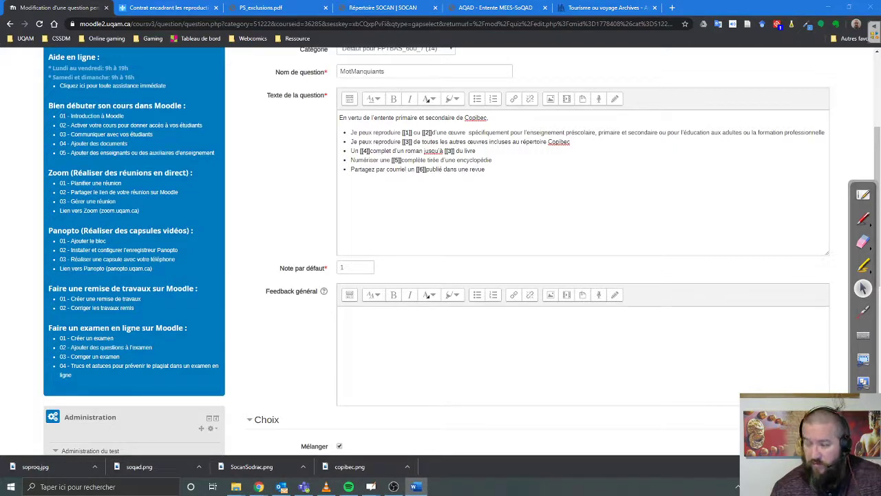
scroll(430, 288, "down", 4)
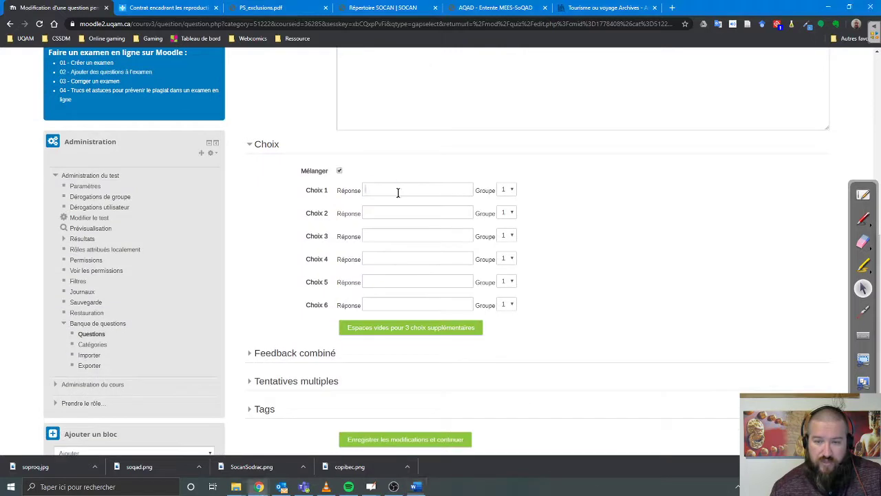
left_click(413, 192)
type("10%")
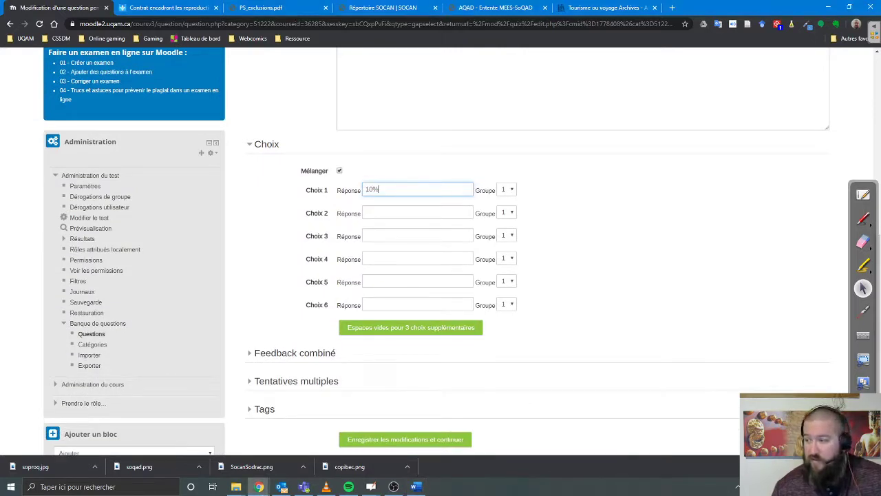
key("alt+Tab")
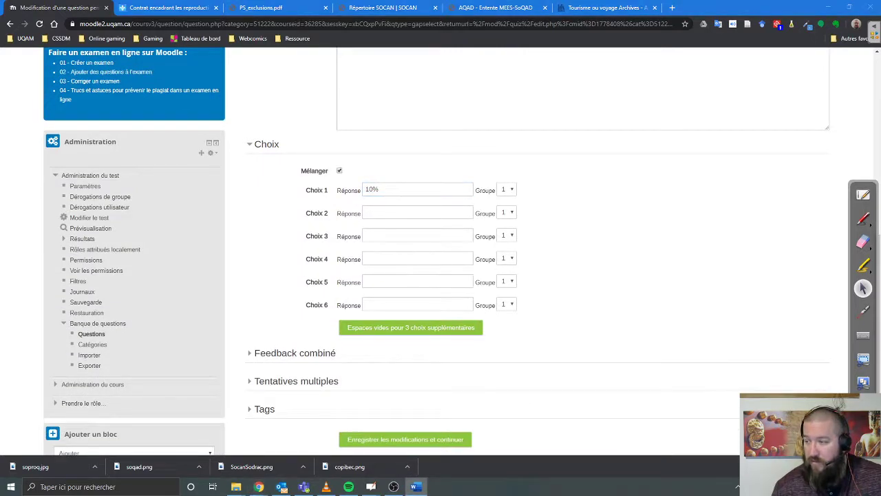
left_click(408, 213)
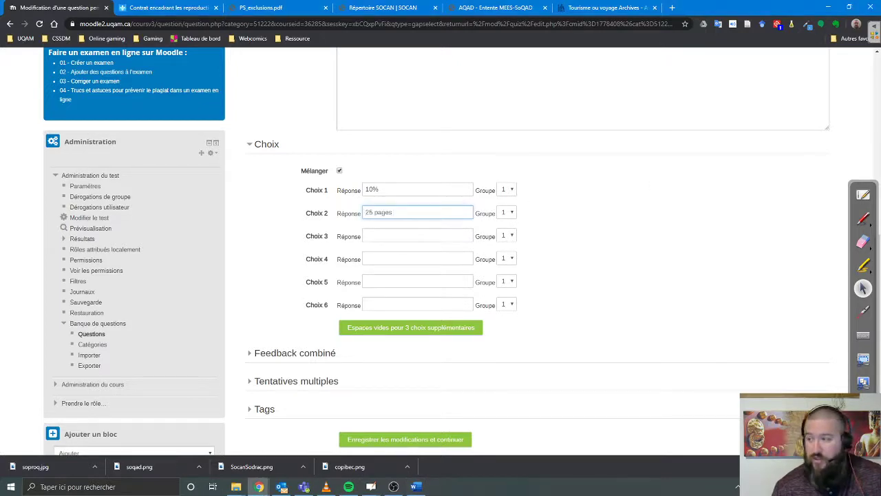
Set Choix 3 to 15% and Choix 4 to chapitre, taking the answers from the Word document.
key("alt+Tab")
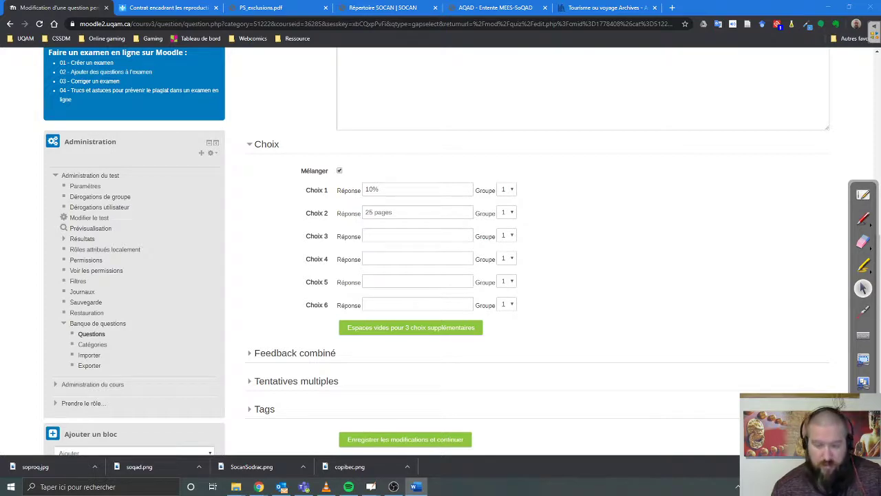
left_click(393, 232)
type("15%")
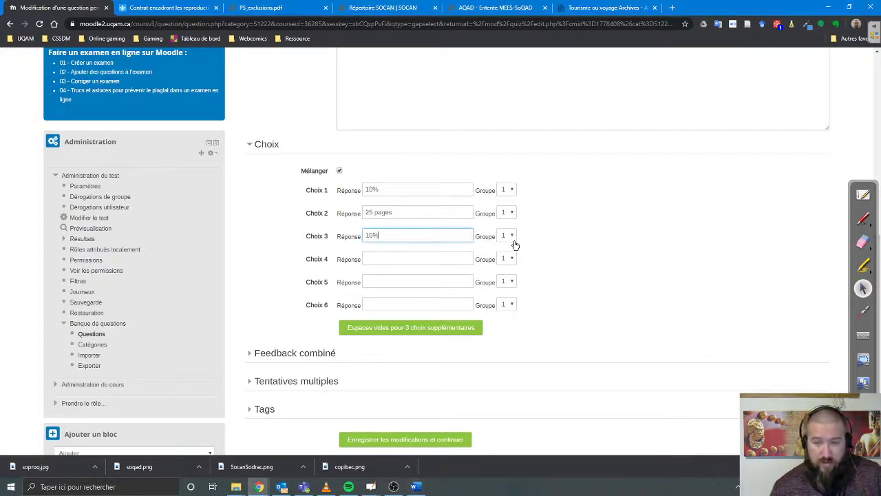
key("alt+Tab")
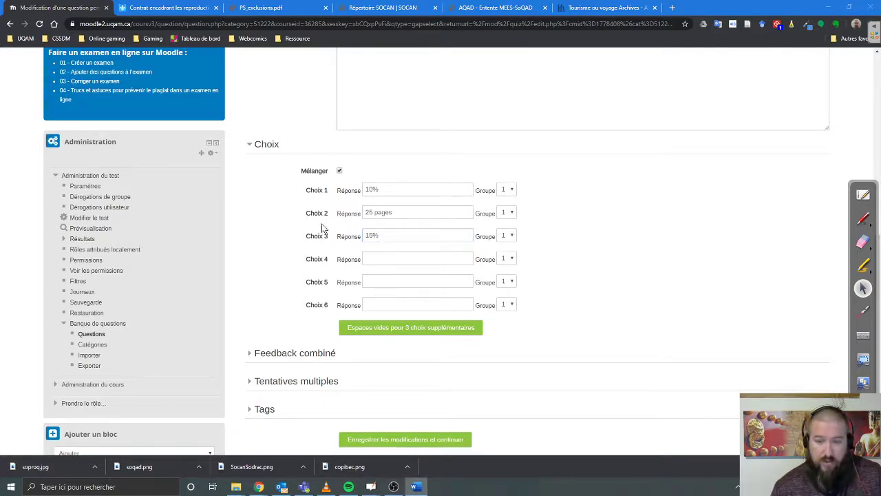
left_click(397, 258)
type("chapitre")
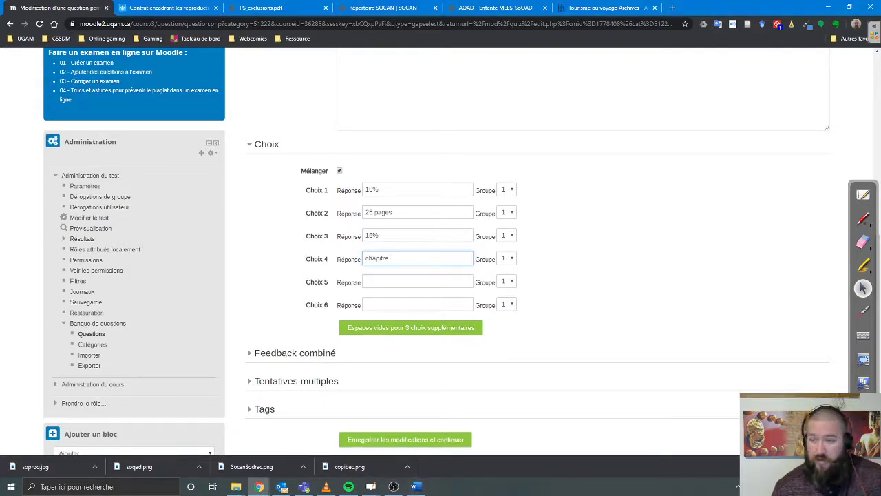
key("alt+Tab")
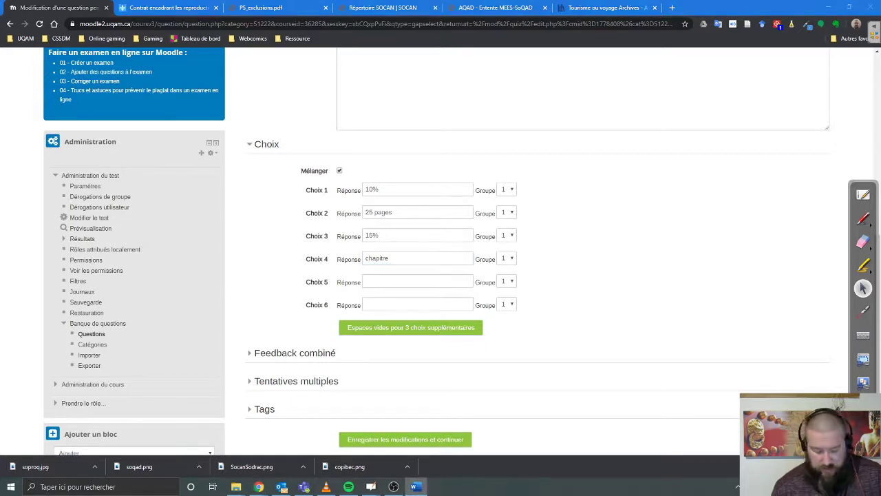
left_click(388, 281)
type("15%")
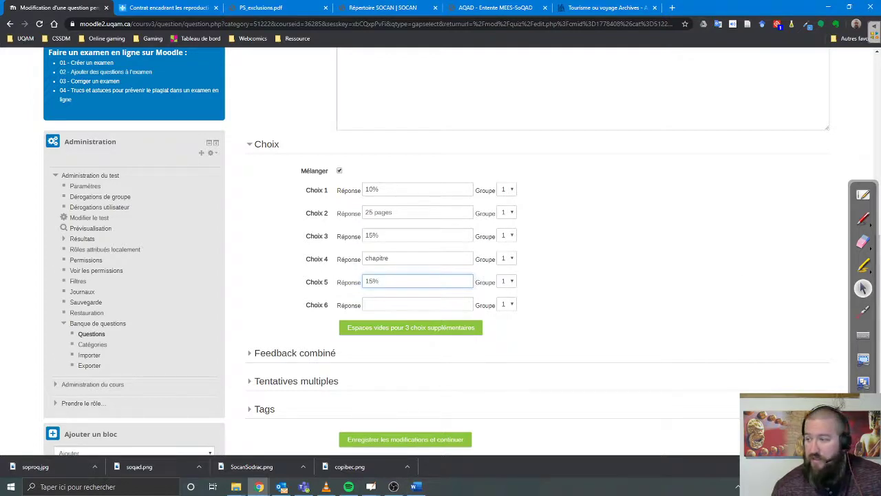
Set Choix 5 to rubrique and Choix 6 to article, taking the answers from the Word document.
key("alt+Tab")
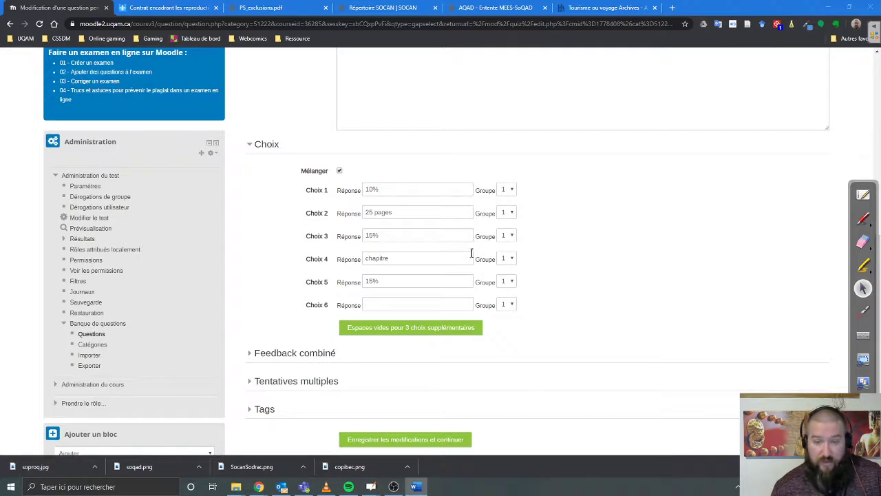
left_click(437, 282)
left_click_drag(437, 281, 364, 283)
type("rubrique")
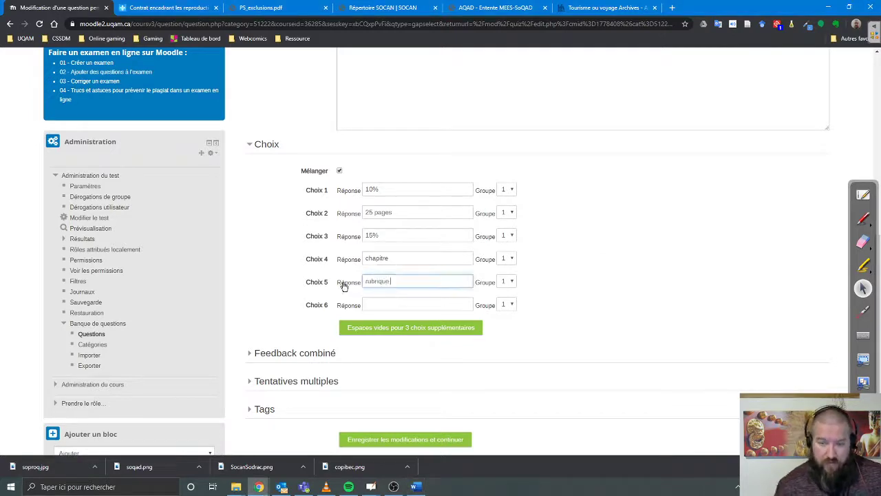
key("alt+Tab")
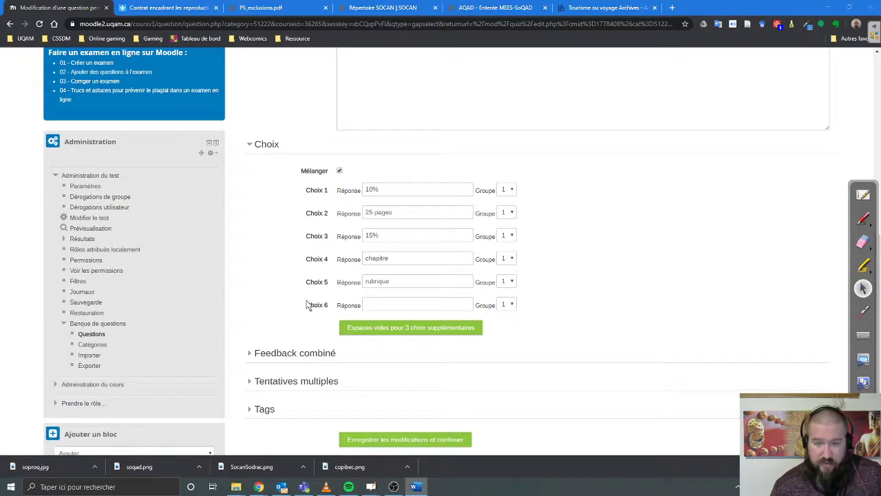
left_click(403, 303)
type("article")
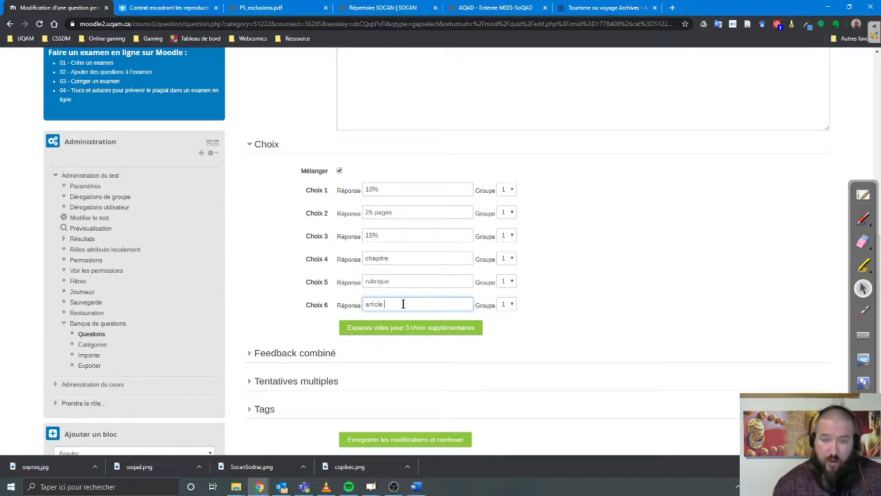
Save the missing-words question while continuing to edit it, and open its preview.
scroll(403, 304, "up", 1)
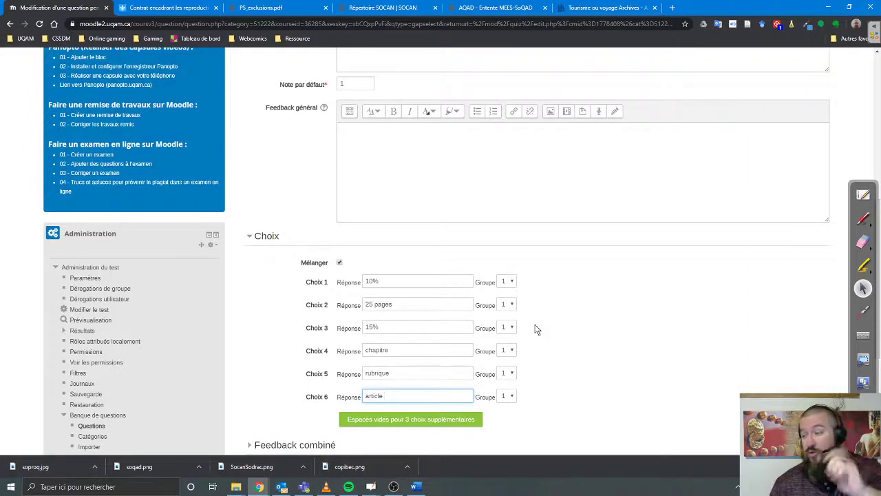
scroll(537, 329, "down", 3)
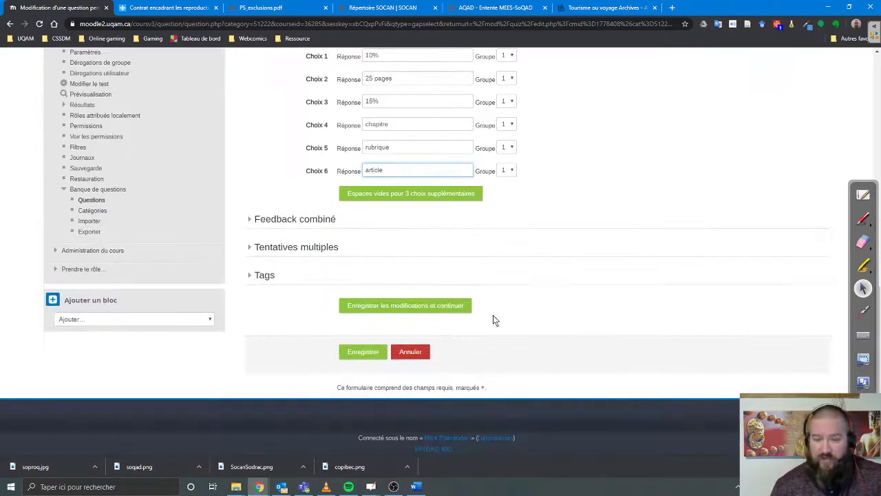
left_click(435, 307)
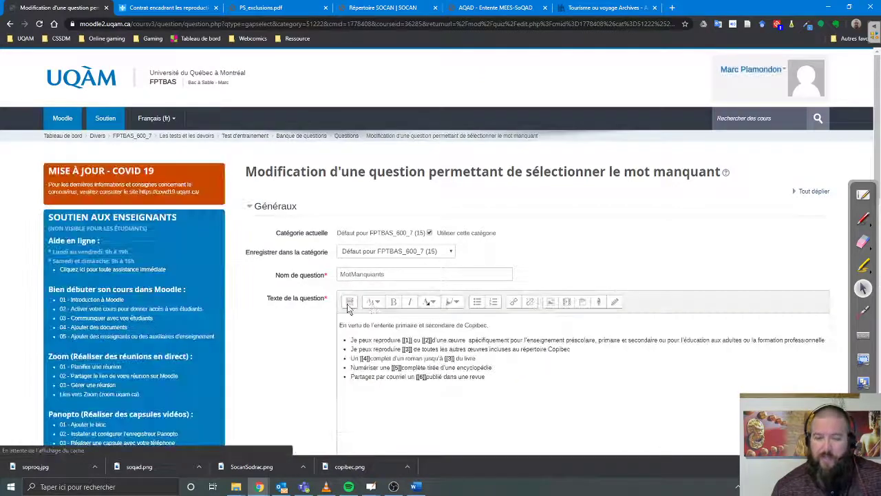
scroll(290, 319, "down", 15)
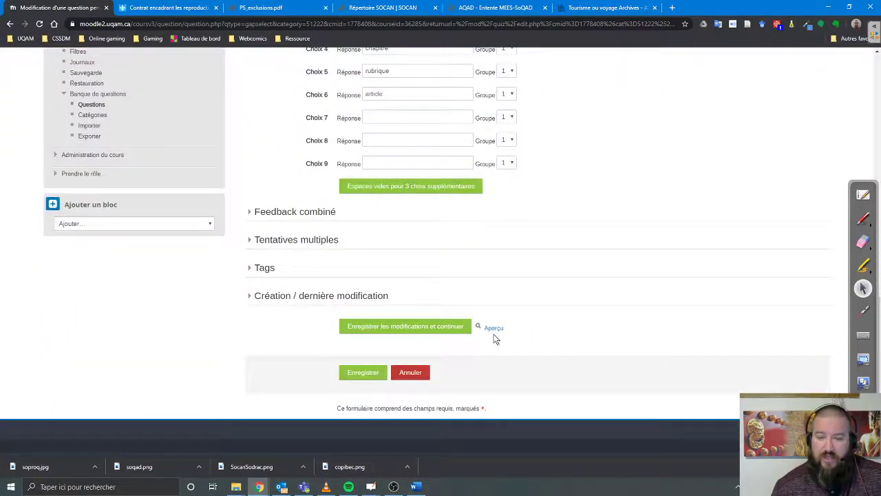
left_click(492, 328)
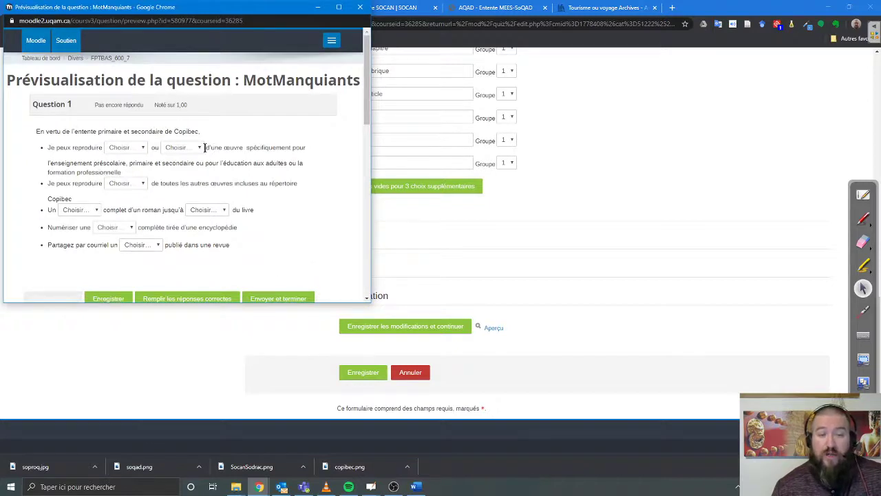
Test the preview's choice lists by picking 25 pages for the first gap and 10% for the second, and close the preview.
left_click(126, 148)
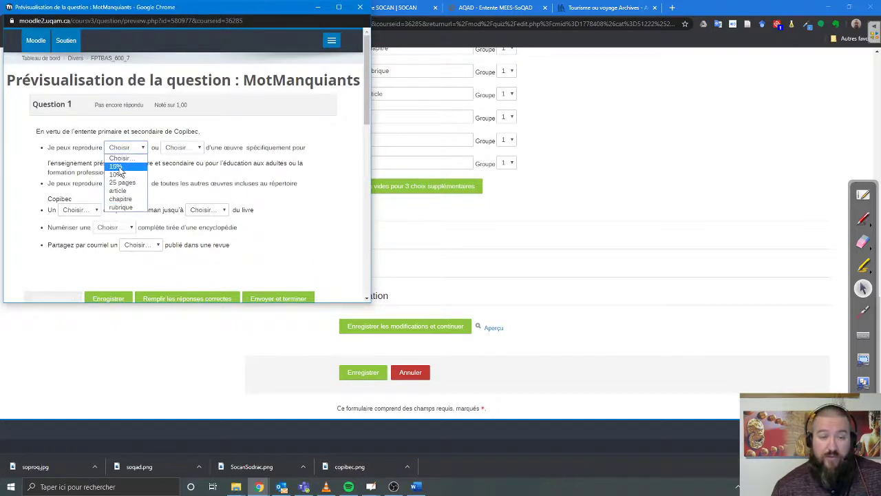
left_click(117, 174)
left_click(135, 183)
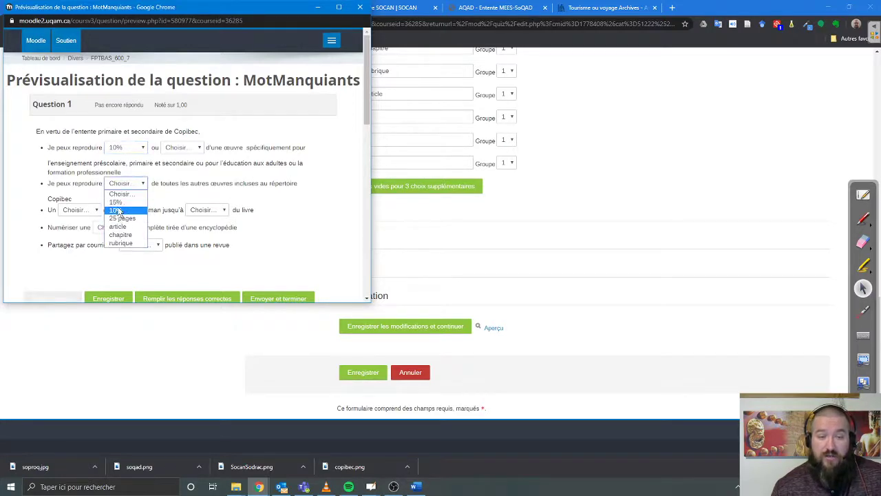
left_click(258, 192)
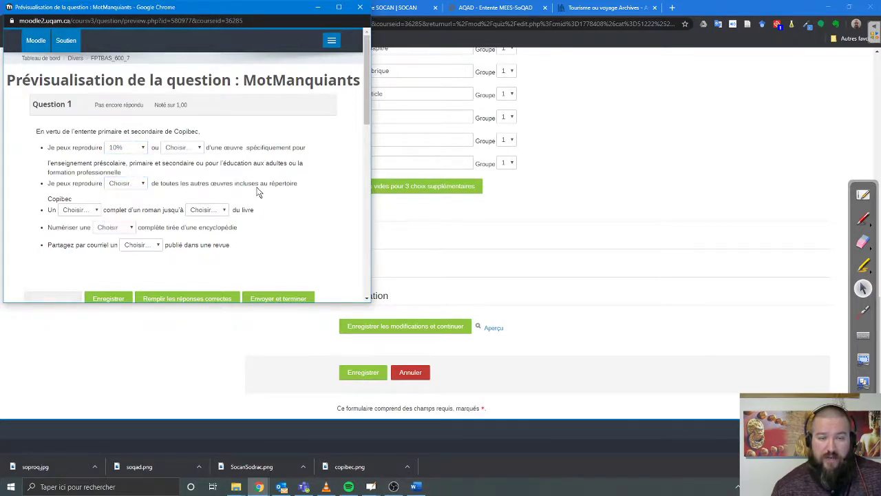
left_click(181, 148)
left_click(124, 148)
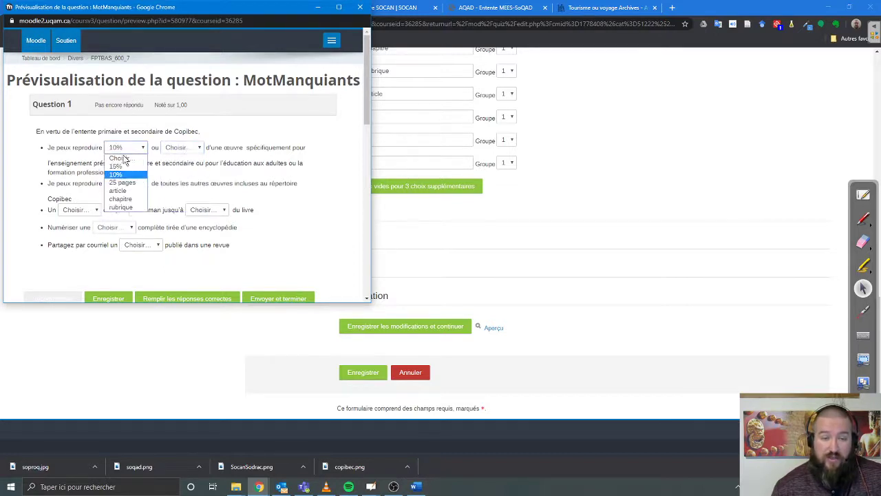
left_click(122, 182)
left_click(180, 147)
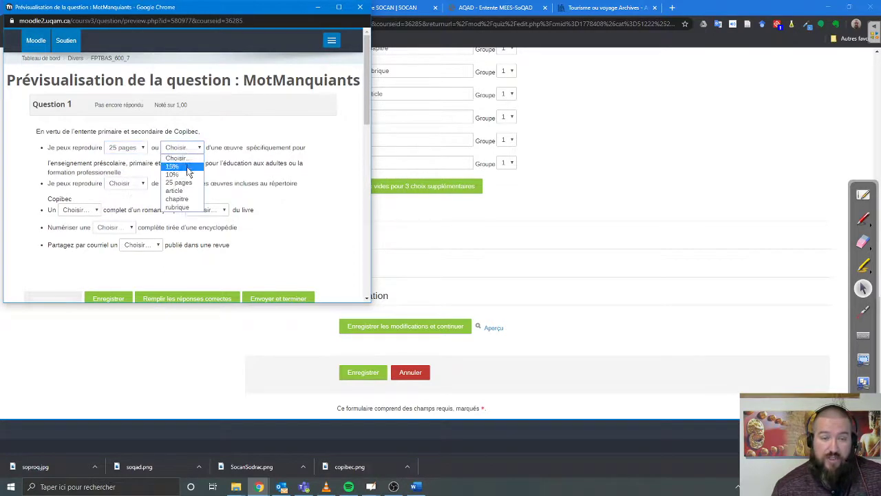
left_click(184, 174)
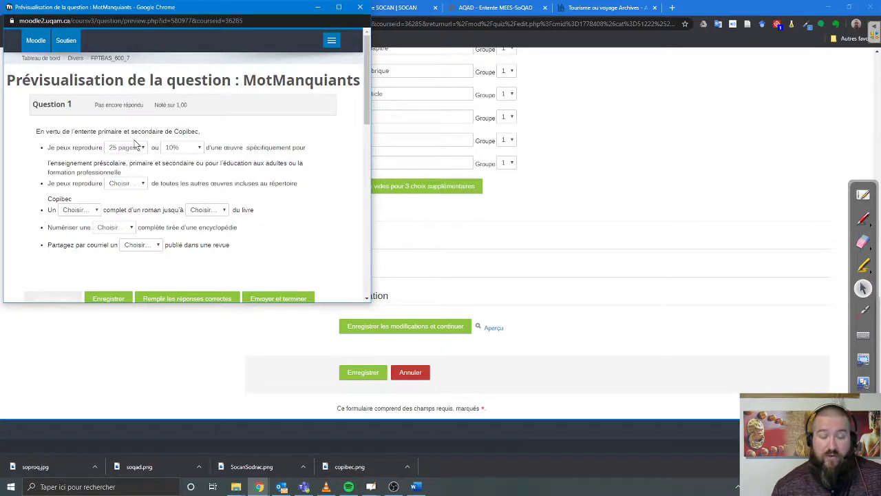
left_click(359, 8)
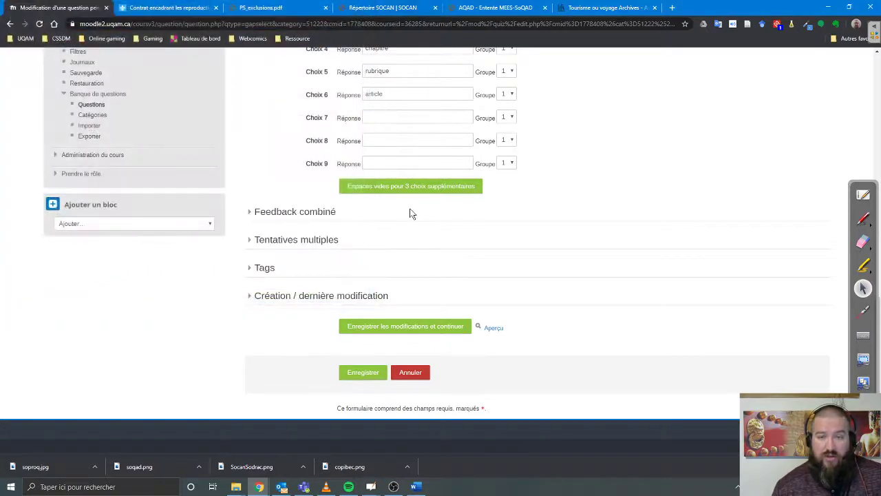
Assign the two percentage choices, Choix 1 and Choix 3, to group 2.
scroll(408, 211, "up", 2)
scroll(570, 248, "up", 4)
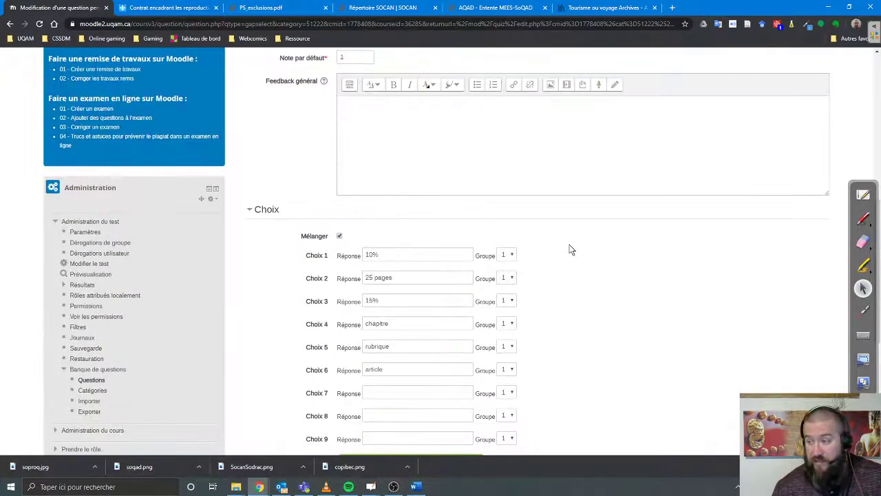
scroll(557, 242, "up", 1)
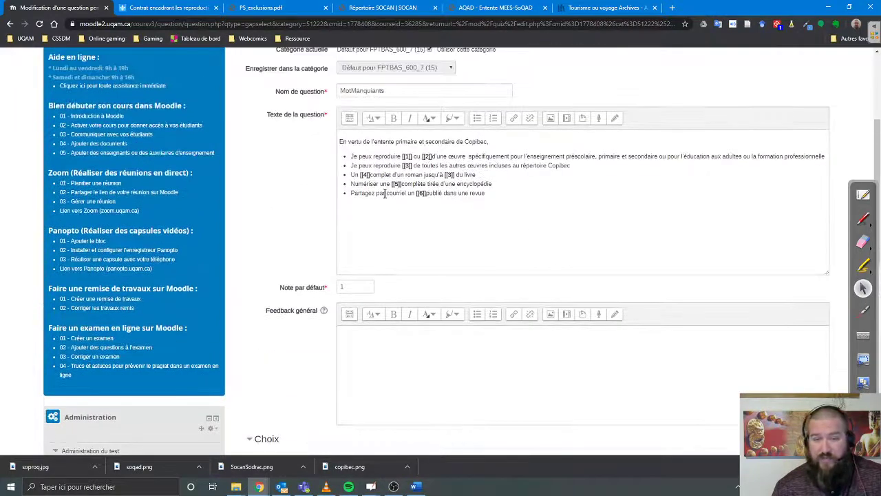
scroll(462, 233, "down", 4)
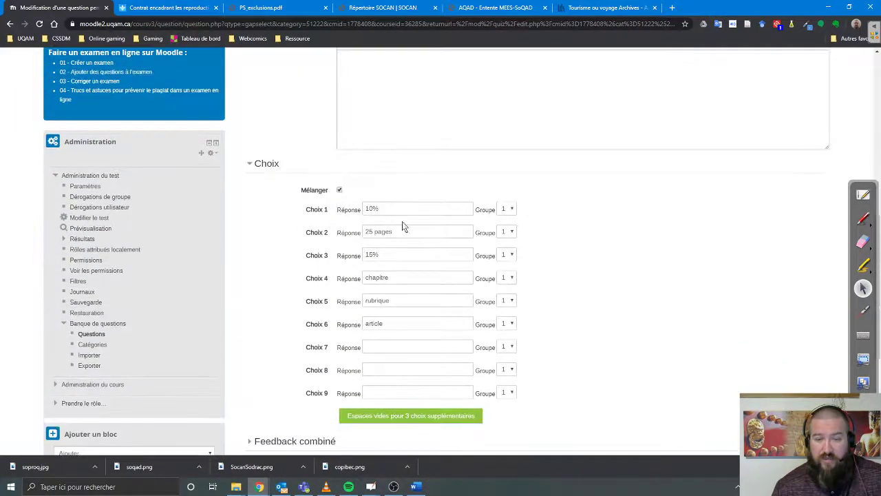
left_click(506, 209)
left_click(505, 229)
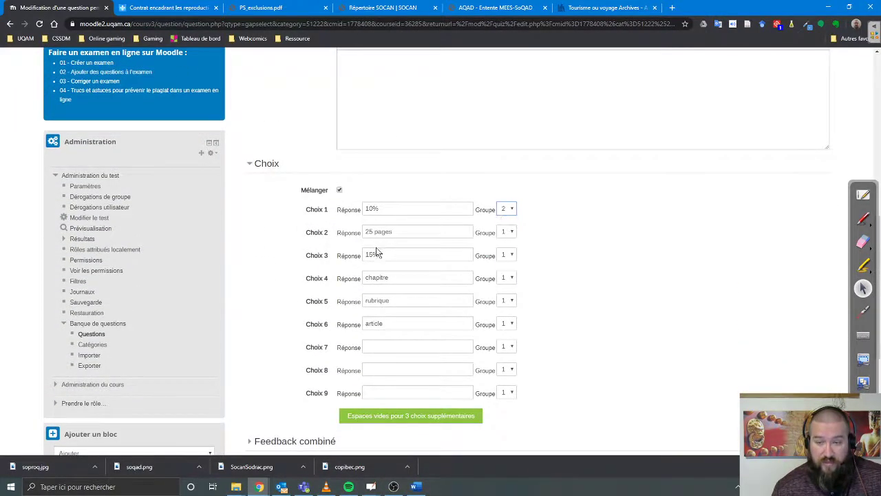
left_click(506, 255)
left_click(508, 279)
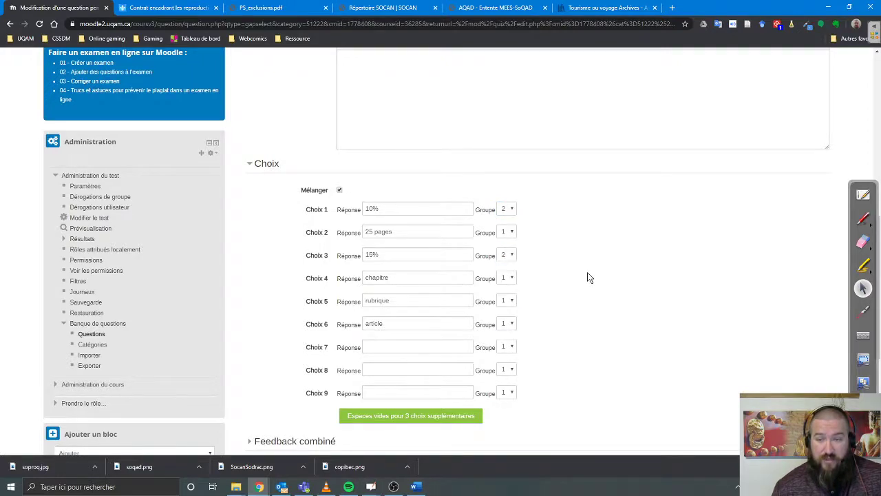
Save the regrouped choices without leaving the question form, and preview the question again.
scroll(289, 299, "down", 4)
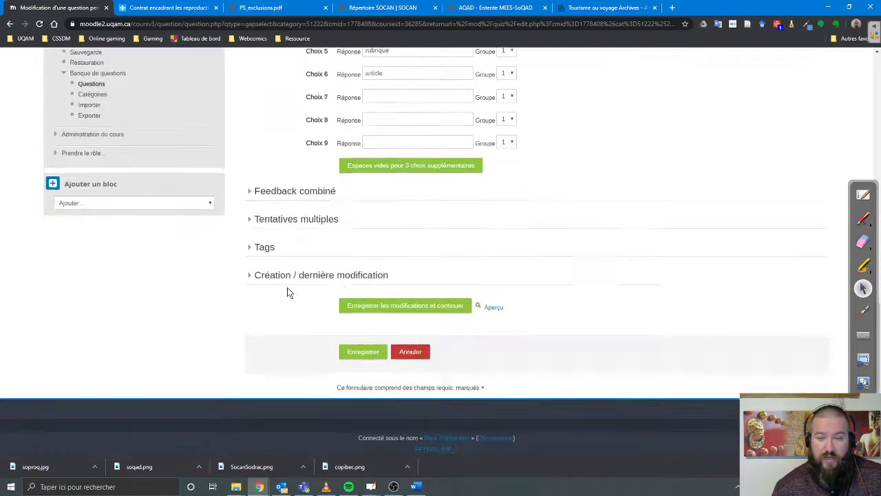
left_click(407, 308)
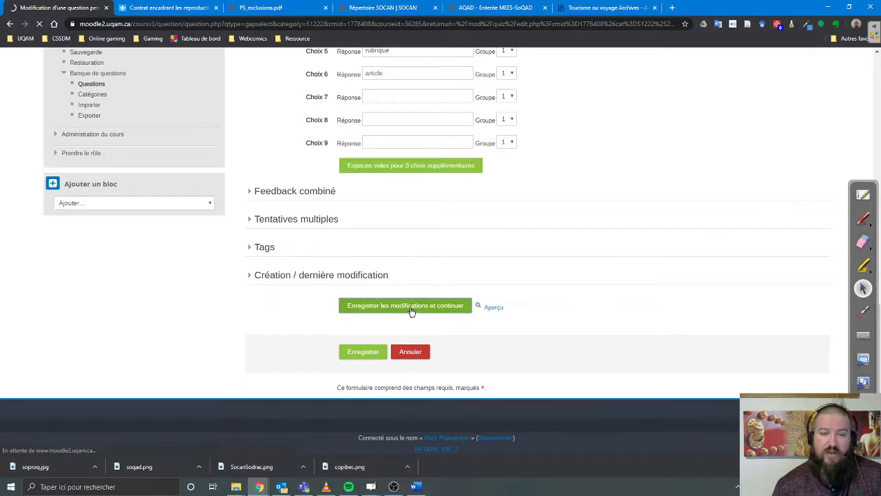
scroll(315, 310, "down", 10)
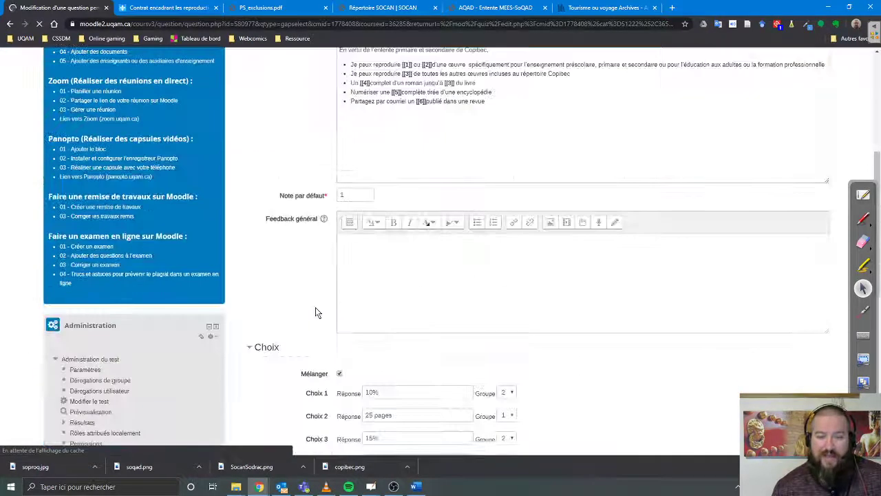
scroll(315, 311, "down", 3)
left_click(495, 308)
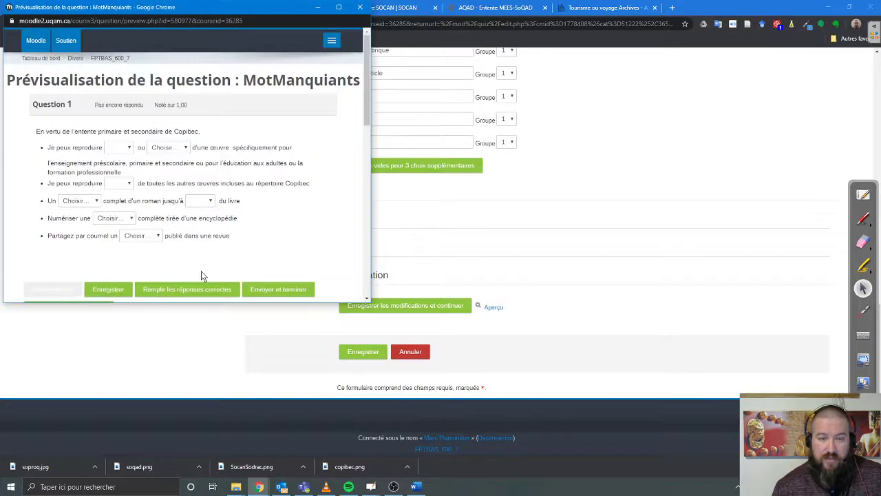
Fill the preview's first two statements with 10% and 25 pages, and 15% for the other works in the Copibec repertoire.
left_click(128, 149)
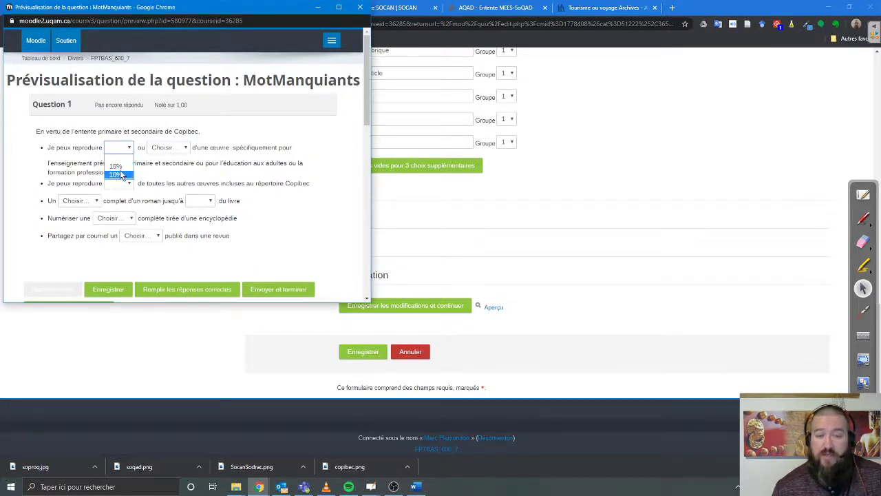
left_click(118, 174)
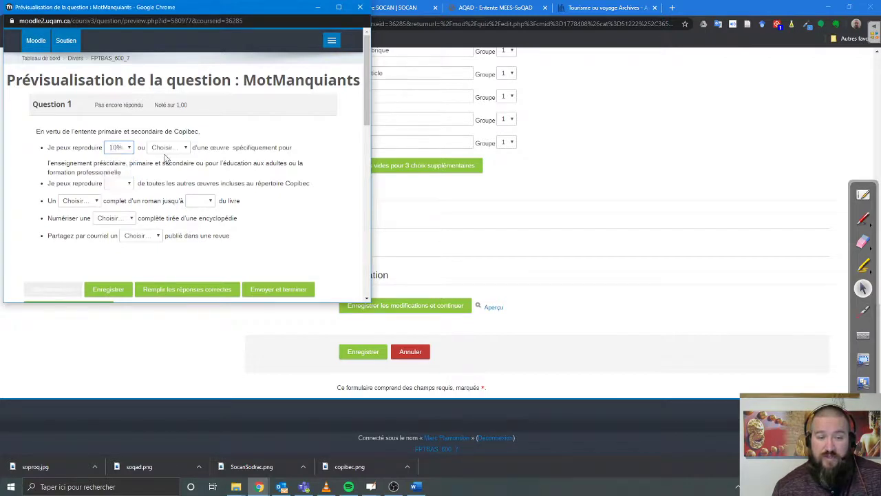
left_click(172, 151)
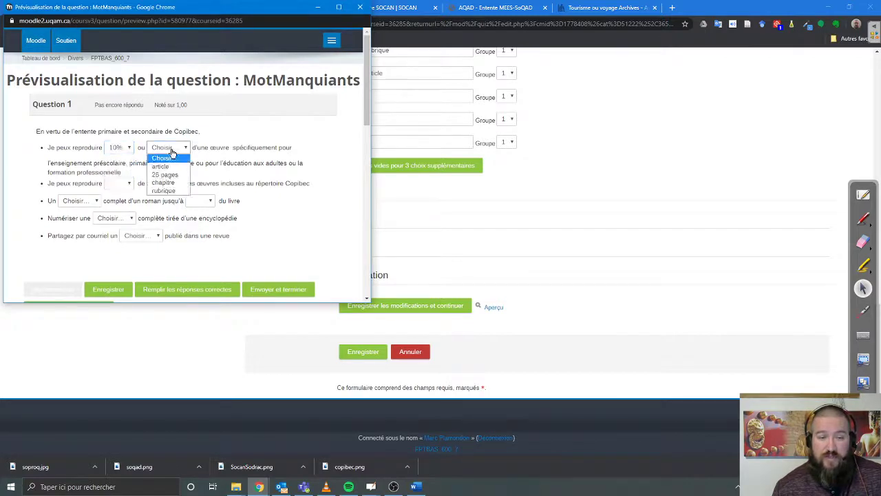
left_click(166, 174)
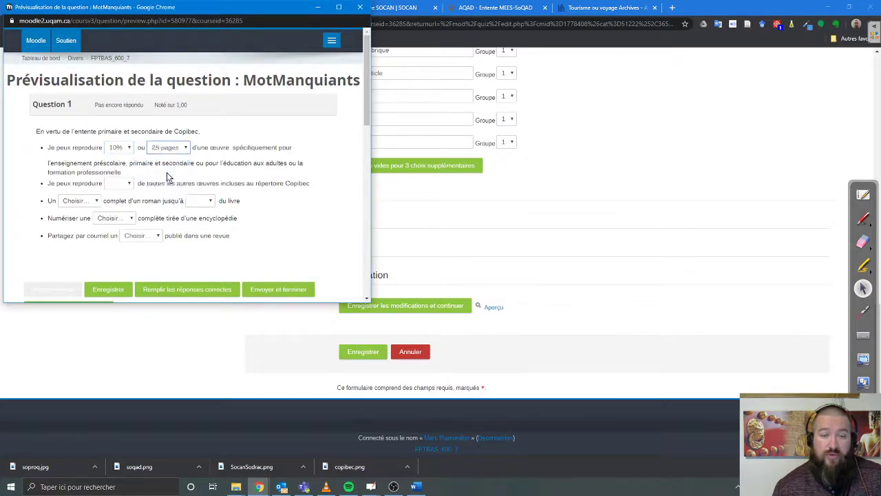
left_click(125, 184)
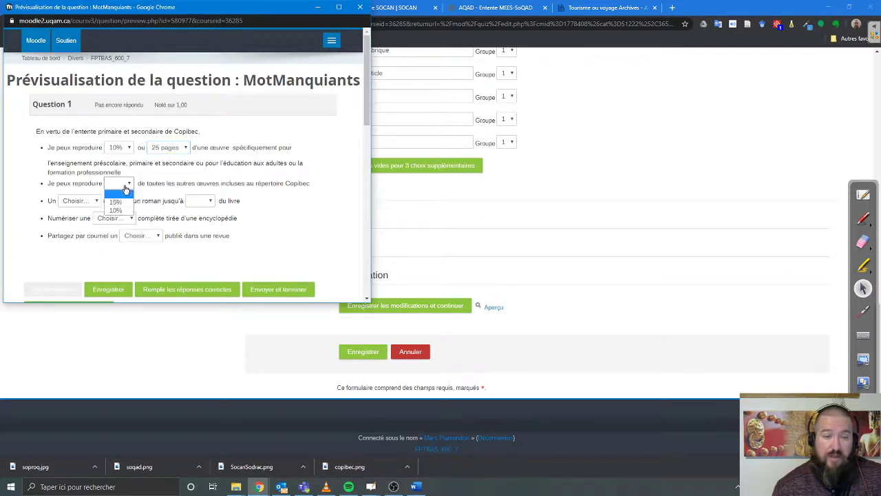
left_click(118, 202)
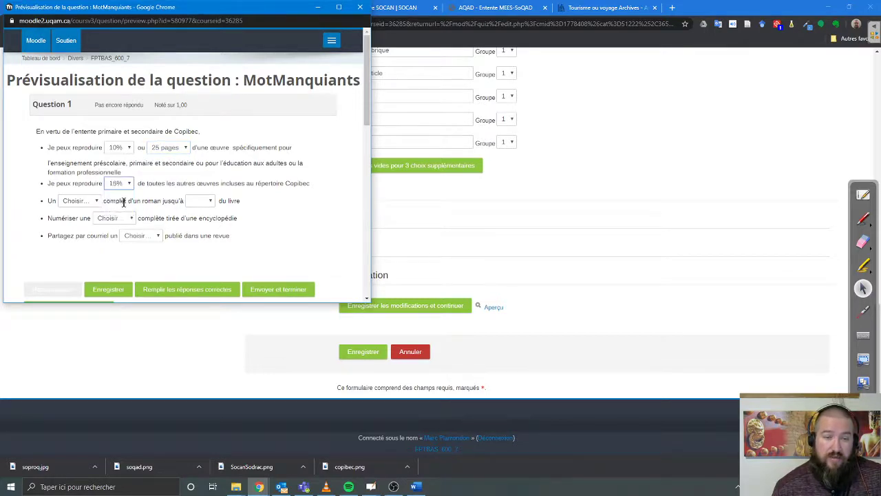
Answer the novel statement in the preview with article for the first gap and 15% for the second.
left_click(199, 200)
left_click(198, 224)
left_click(199, 200)
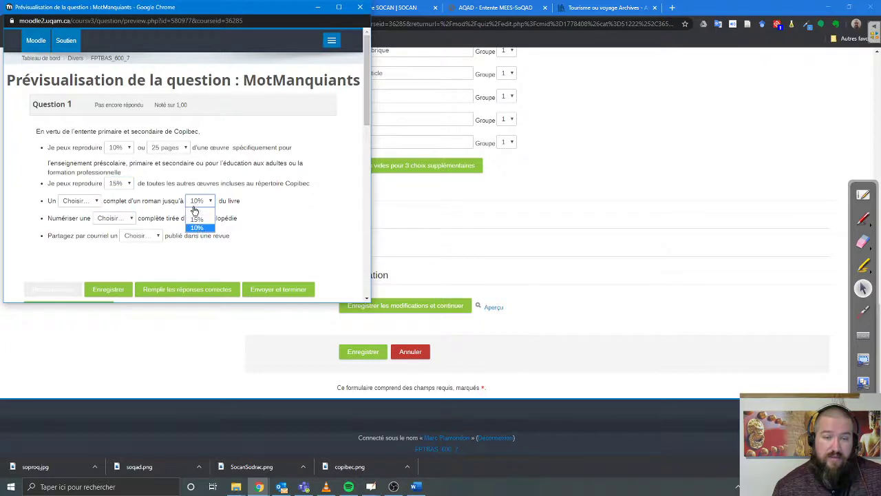
left_click(198, 213)
left_click(81, 202)
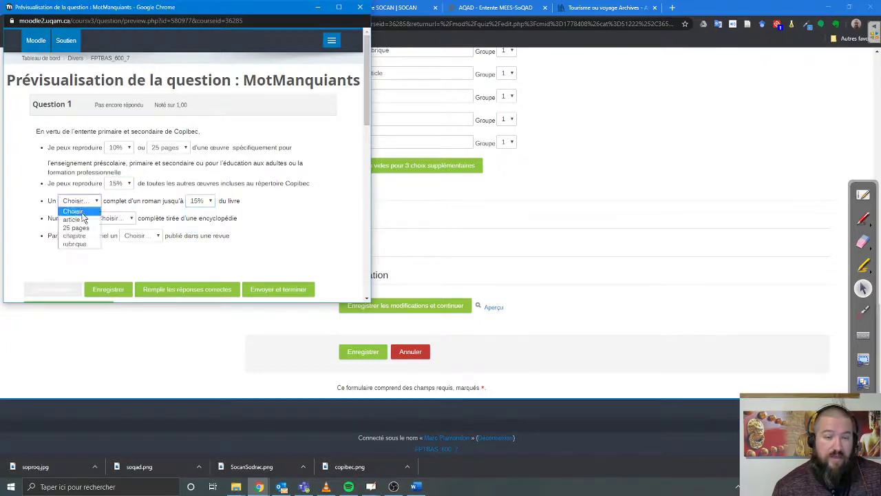
left_click(76, 219)
Choose rubrique for the encyclopedia statement and chapitre for the magazine statement in the preview.
left_click(122, 218)
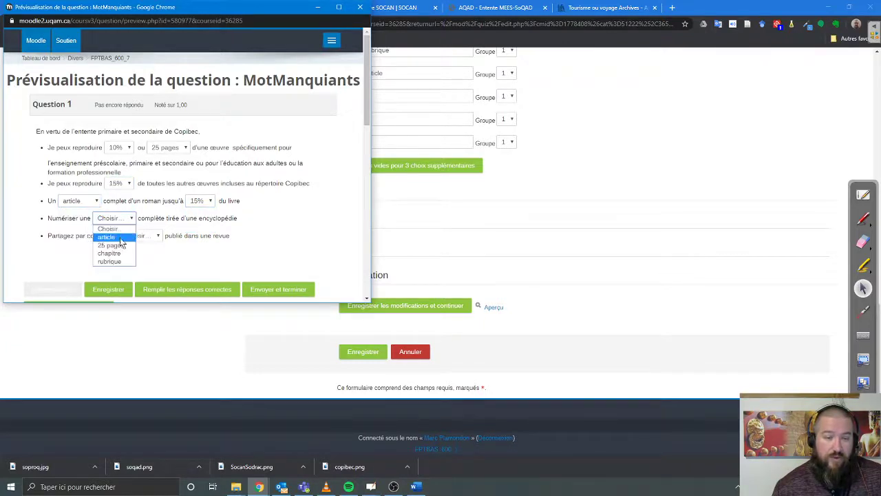
left_click(118, 261)
left_click(134, 235)
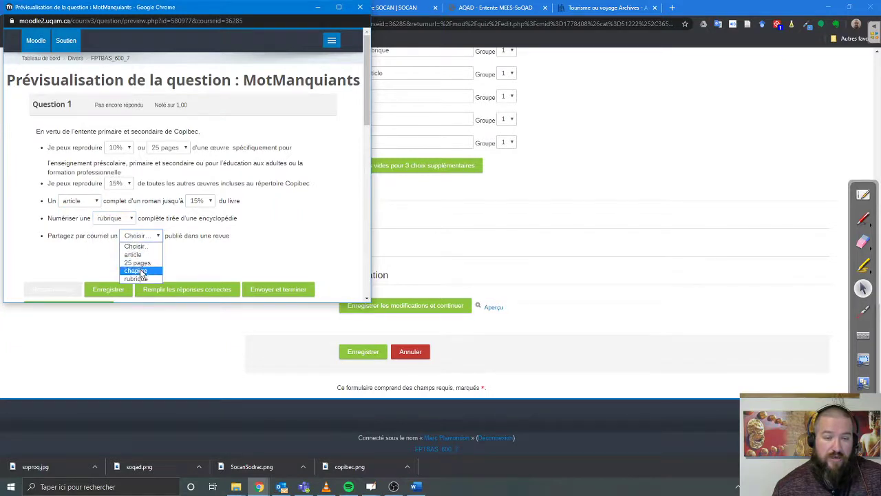
left_click(135, 270)
Submit and finish the preview attempt, and check the answer correction and the spelling of the question title.
left_click(276, 289)
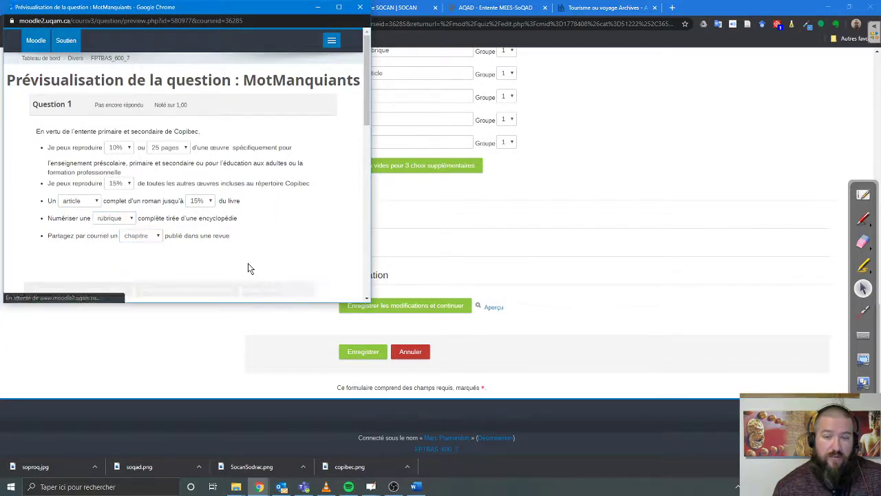
scroll(251, 258, "down", 2)
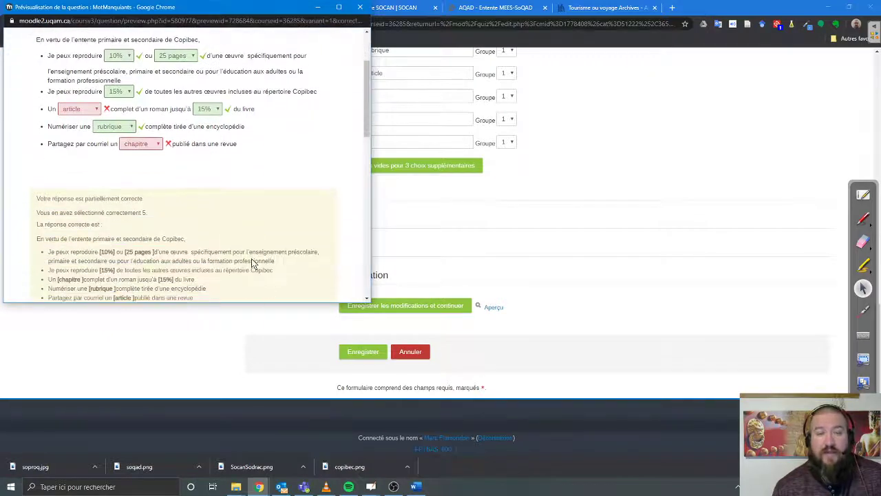
scroll(251, 264, "up", 3)
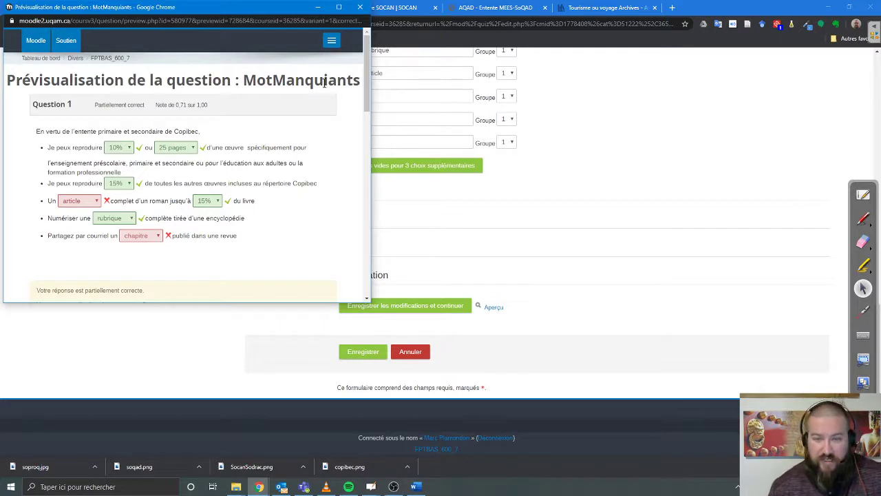
left_click_drag(322, 80, 328, 80)
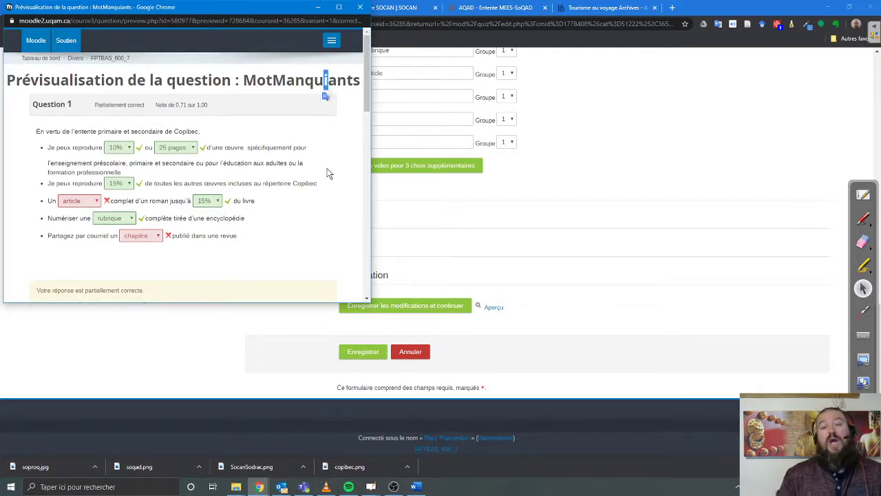